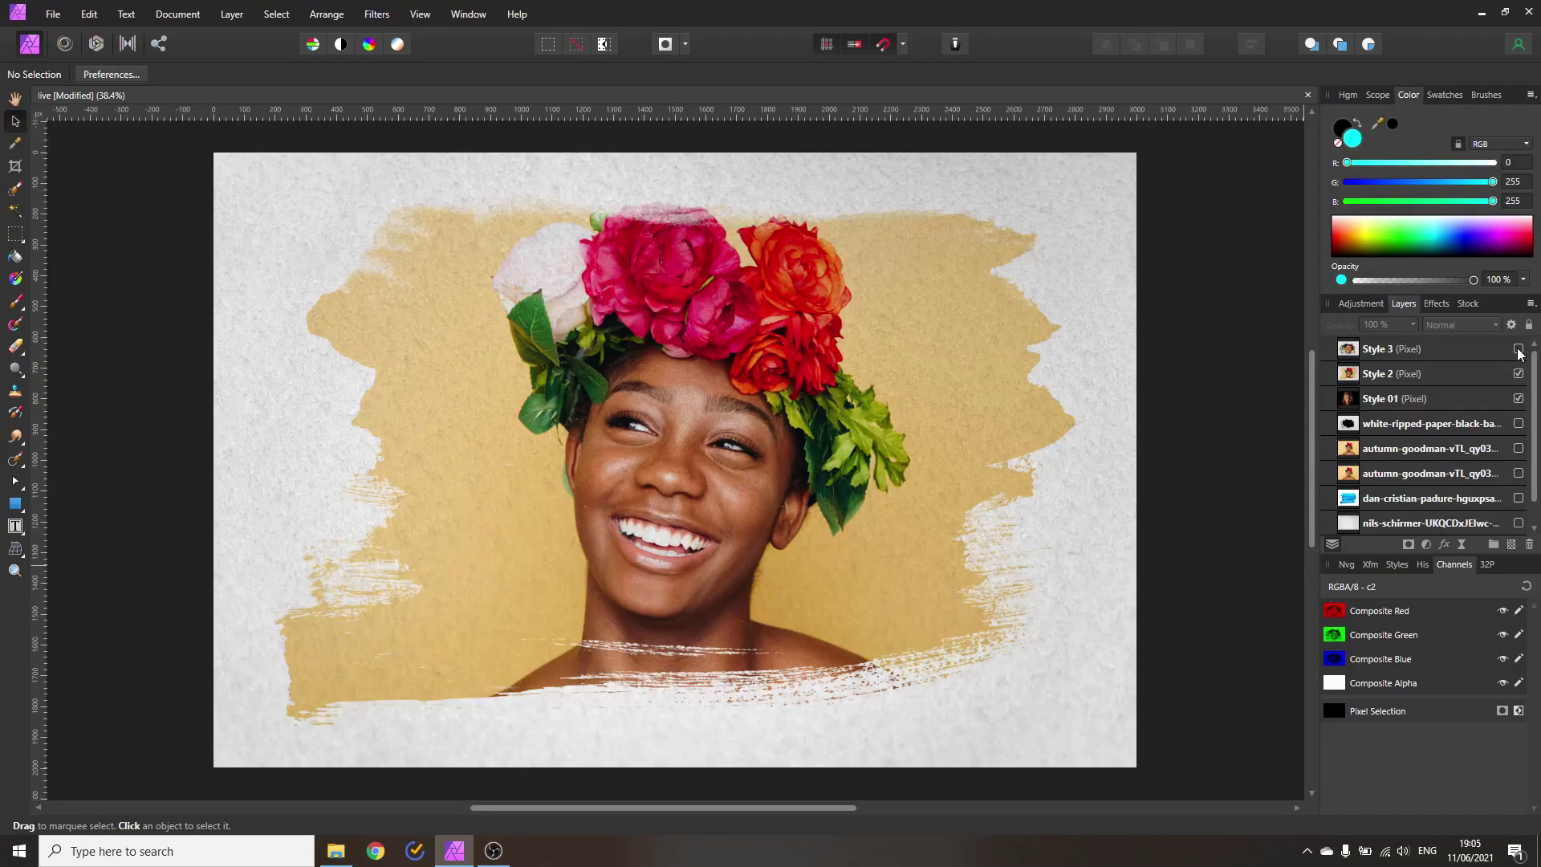
Hide the Style 2 and Style 01 example layers so only the plain portrait photo shows
click(1519, 374)
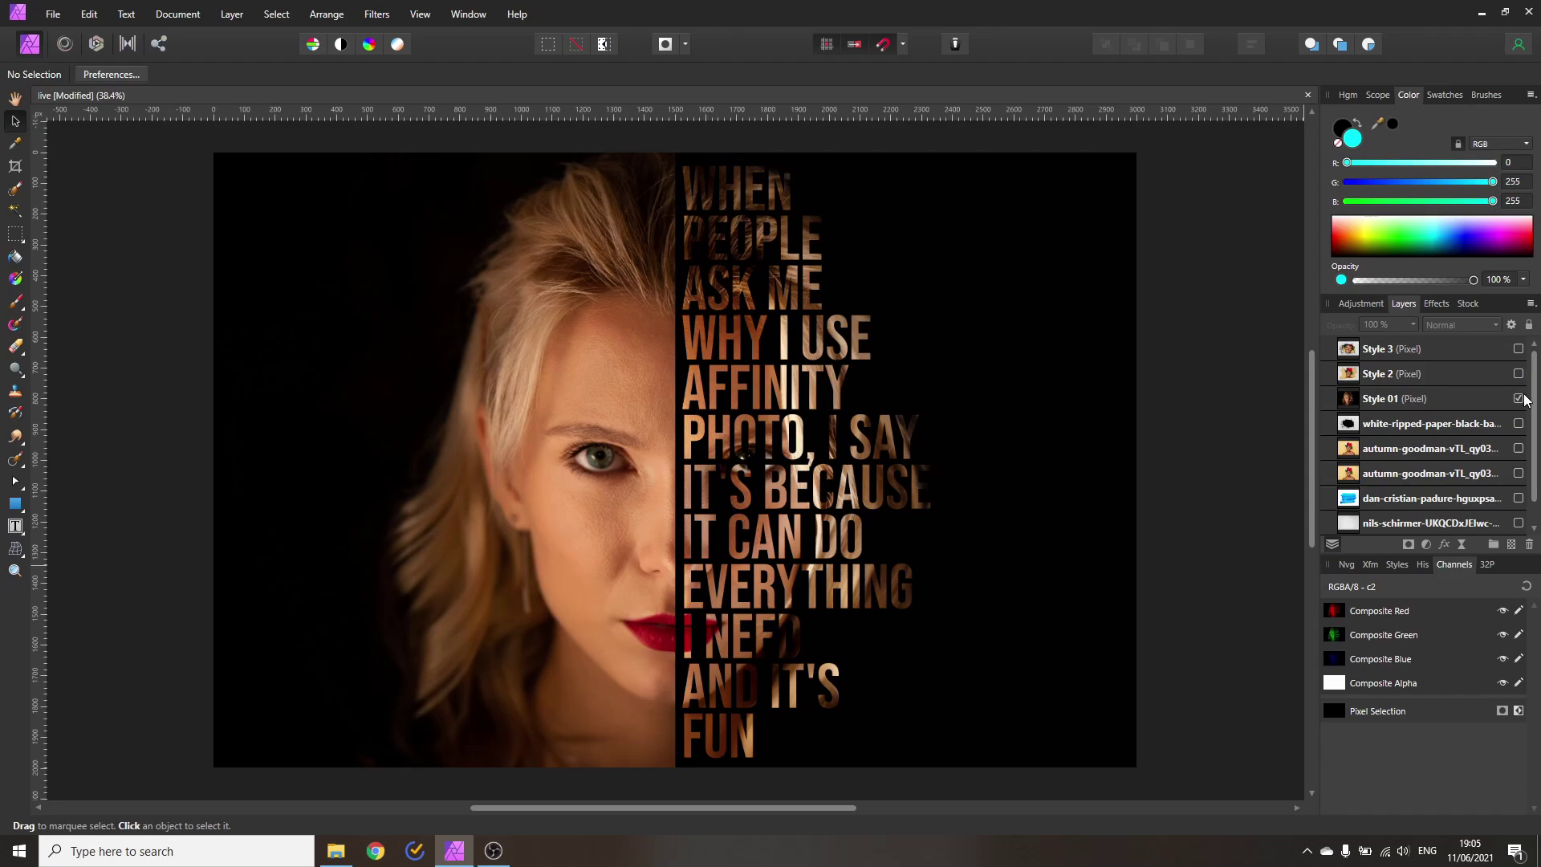
click(1519, 399)
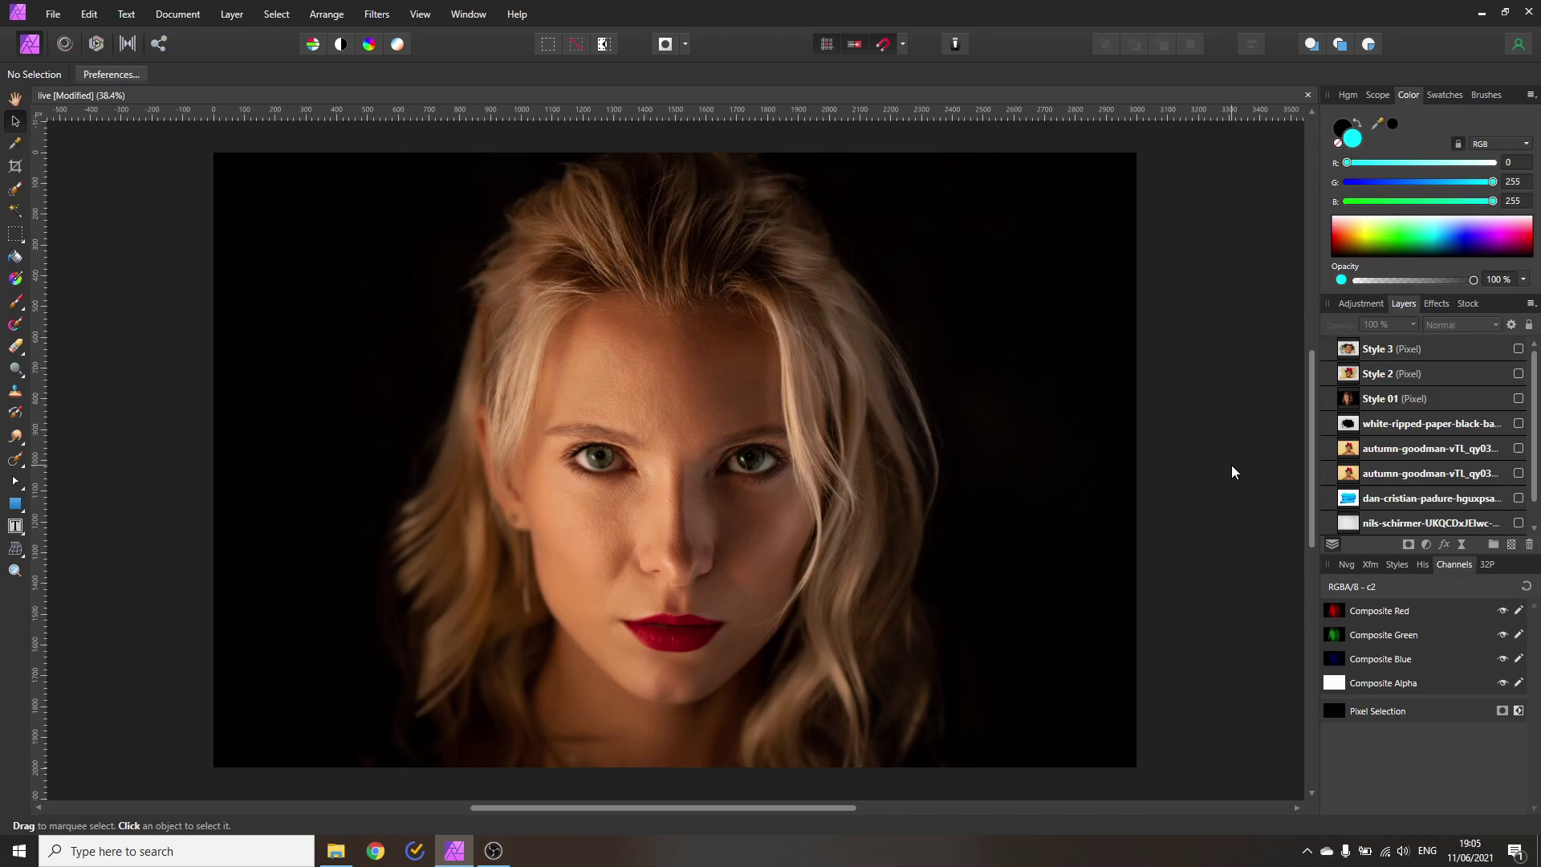
Draw a rectangle over the portrait's right half and fill it with black sampled from the background
click(15, 507)
drag(1161, 136, 675, 772)
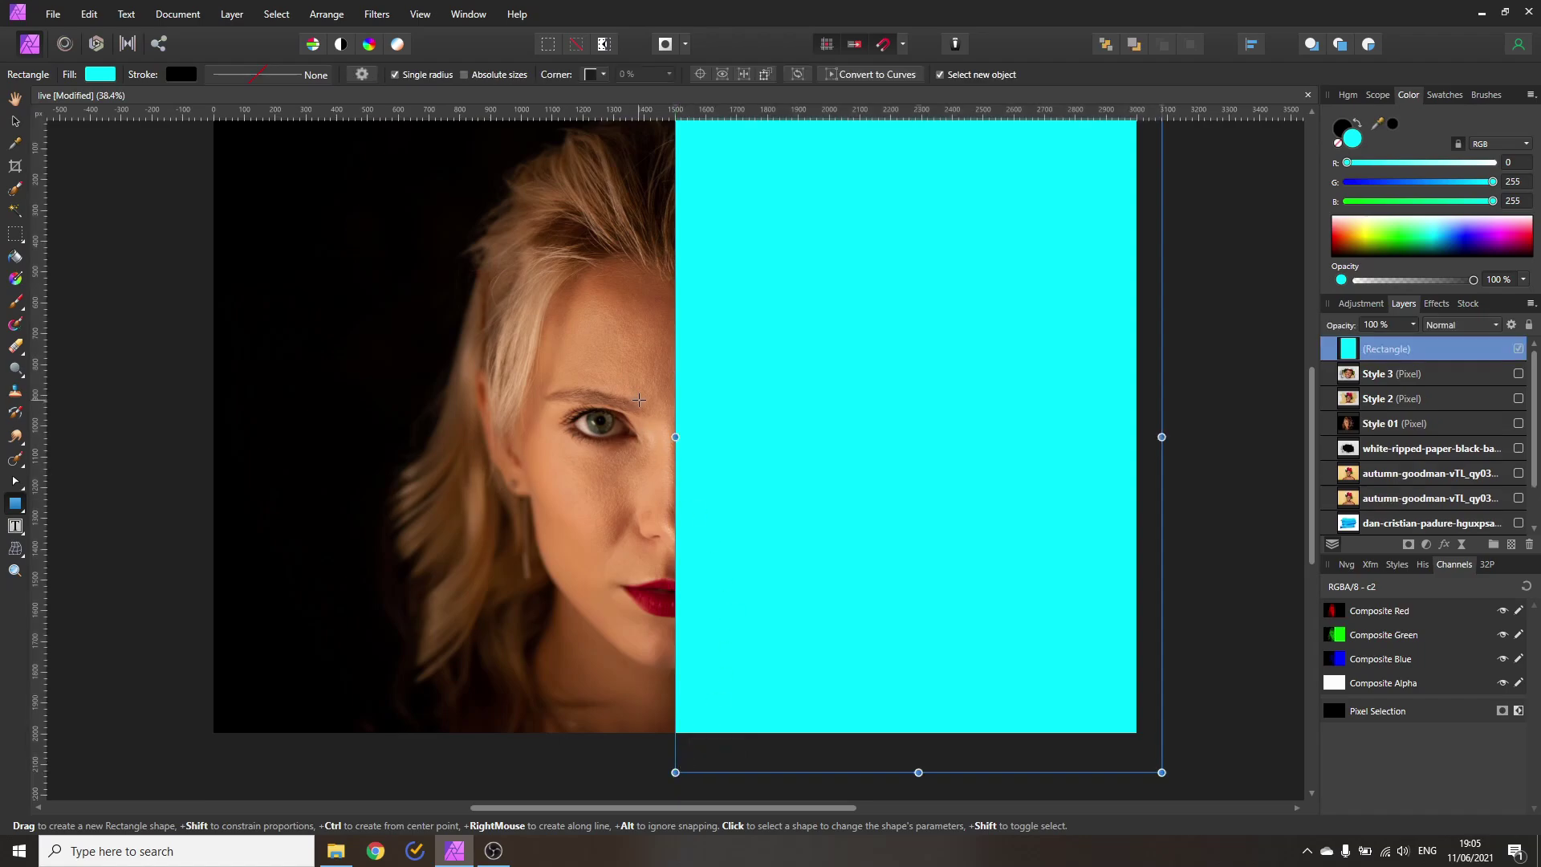
scroll(636, 335, up, 1)
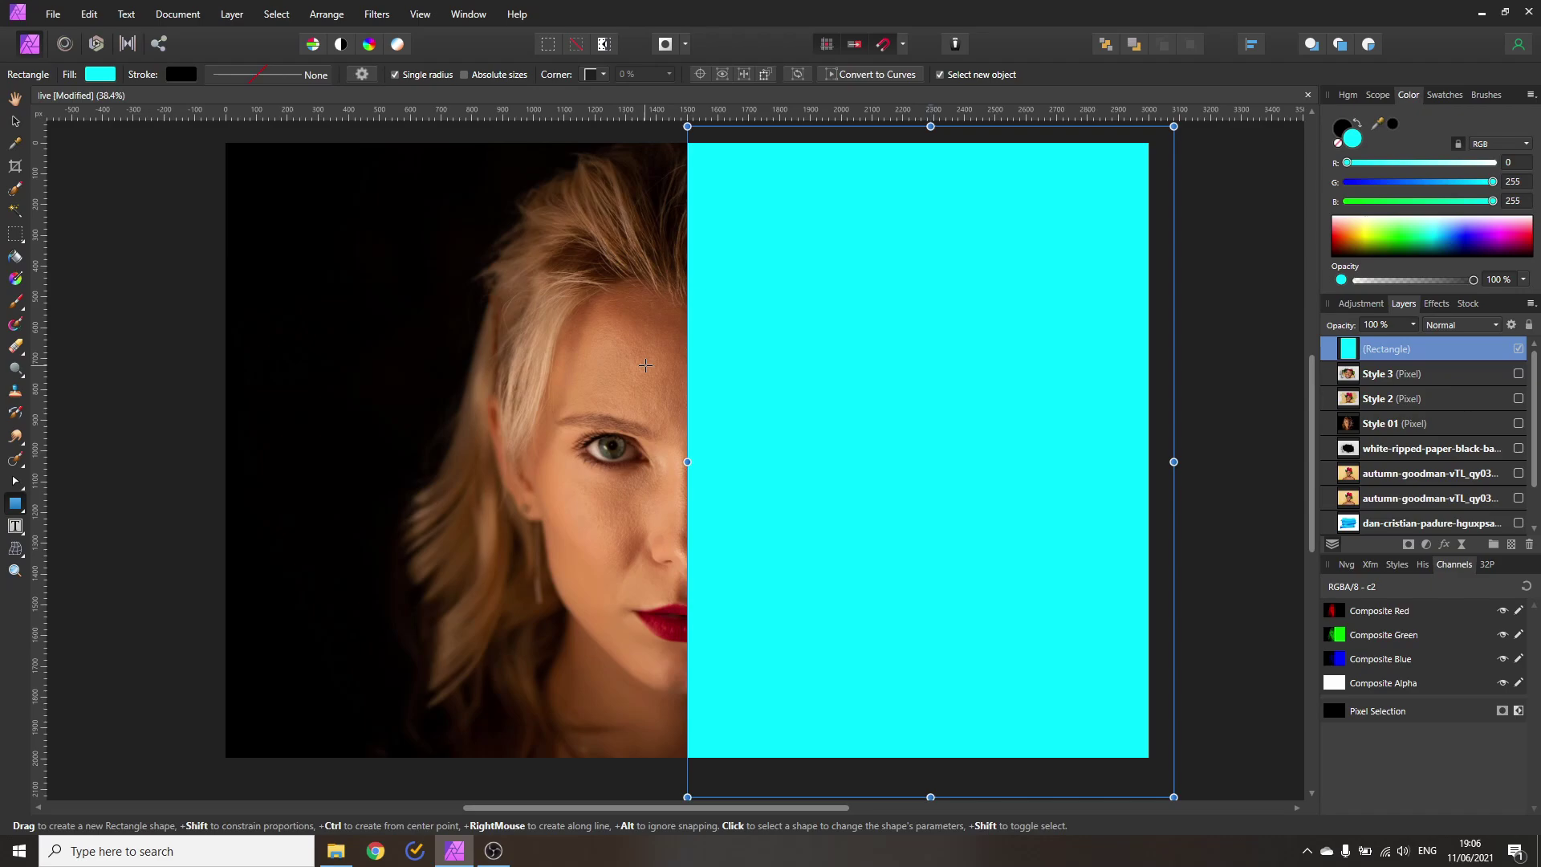
click(100, 74)
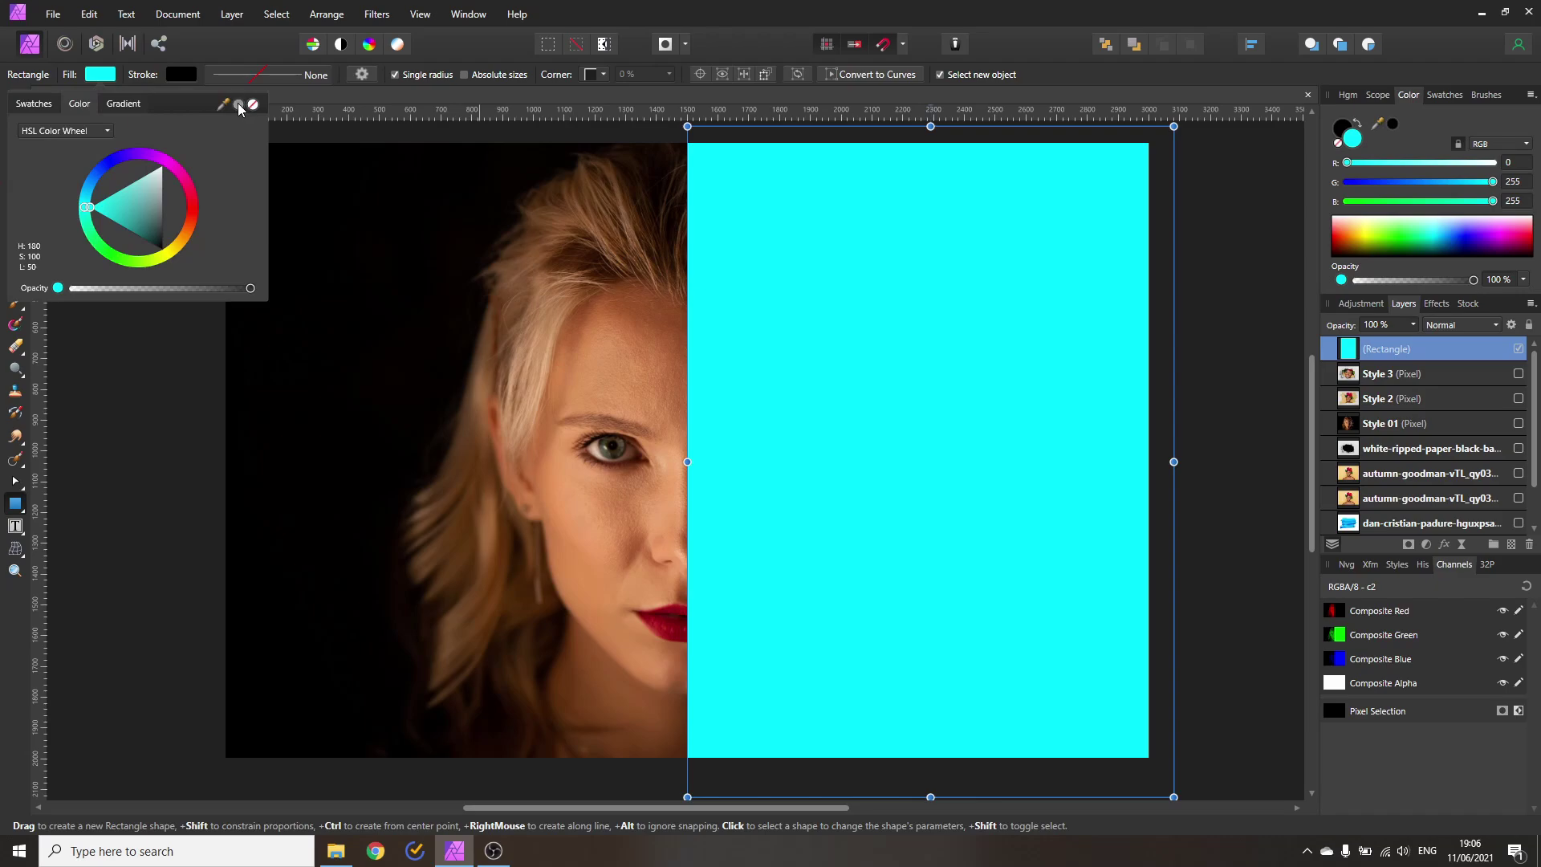
drag(239, 107, 346, 282)
click(238, 106)
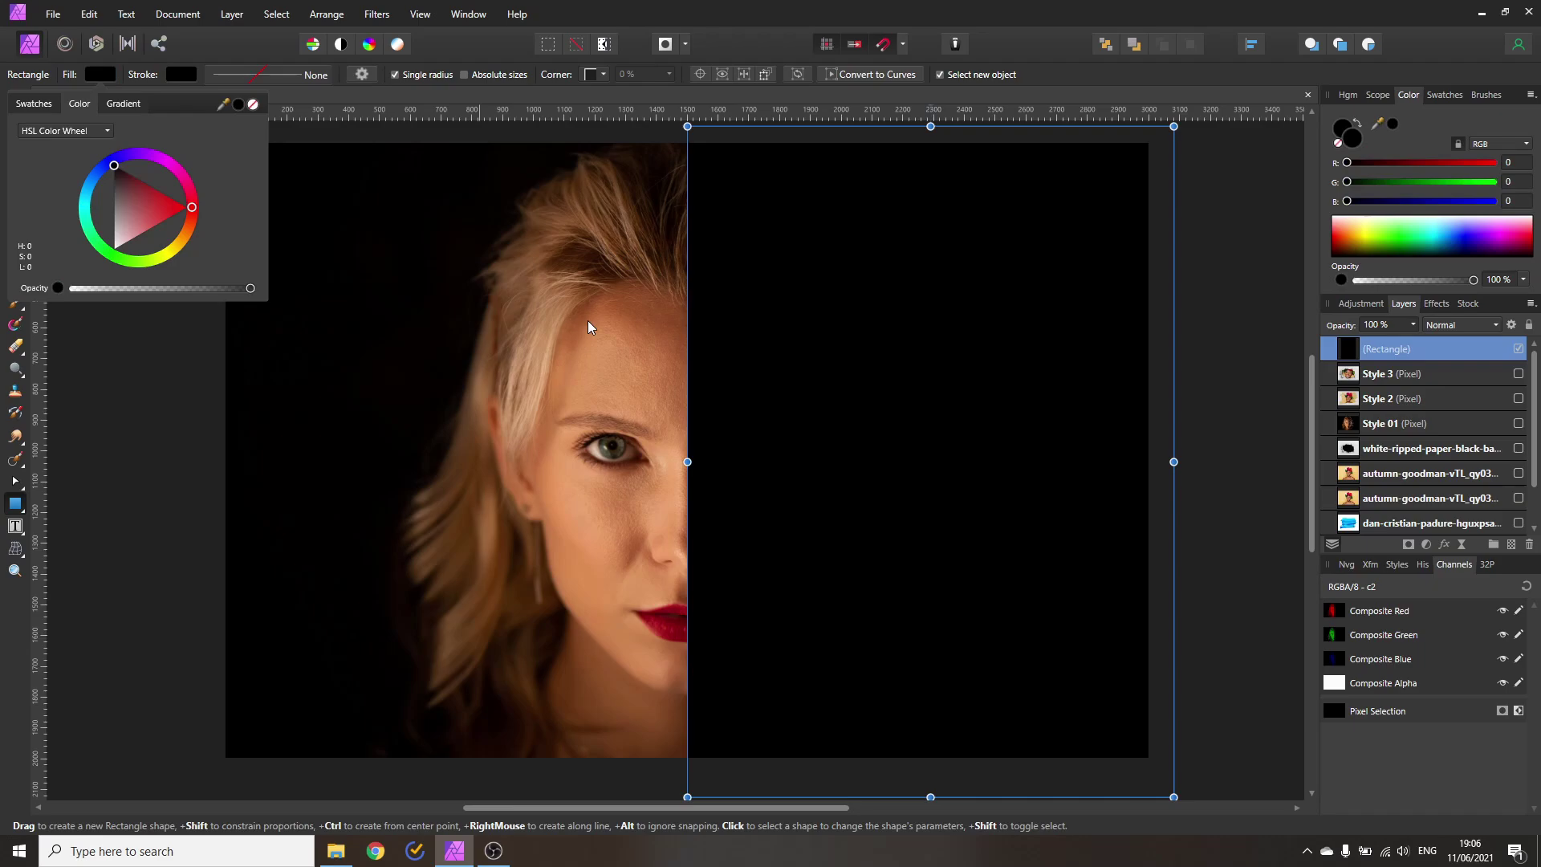
Draw a tall Frame Text box over the black right half and place the cursor inside it
click(106, 75)
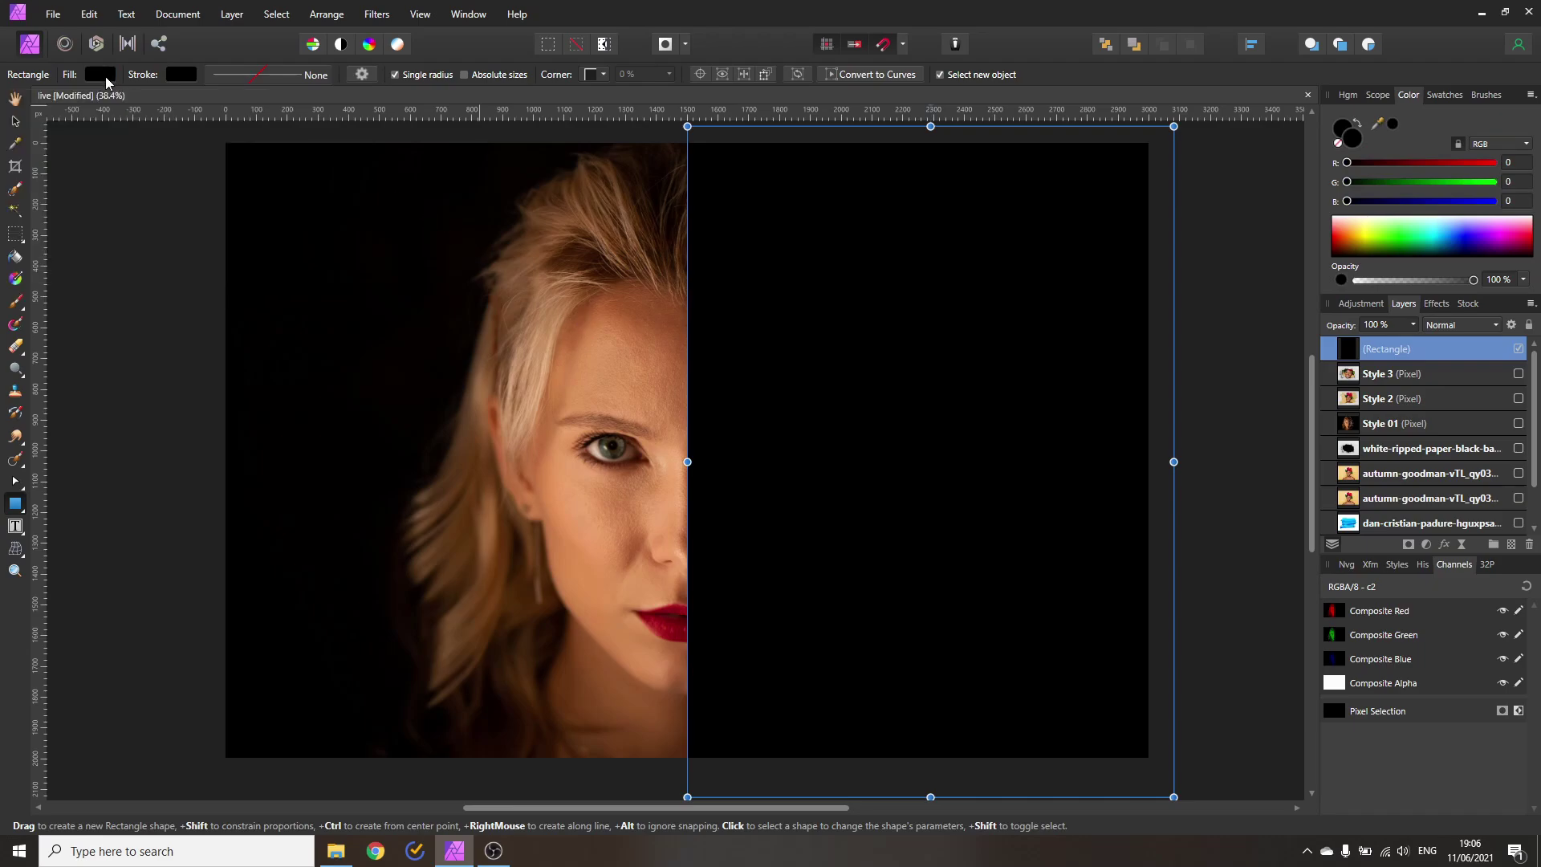
click(22, 531)
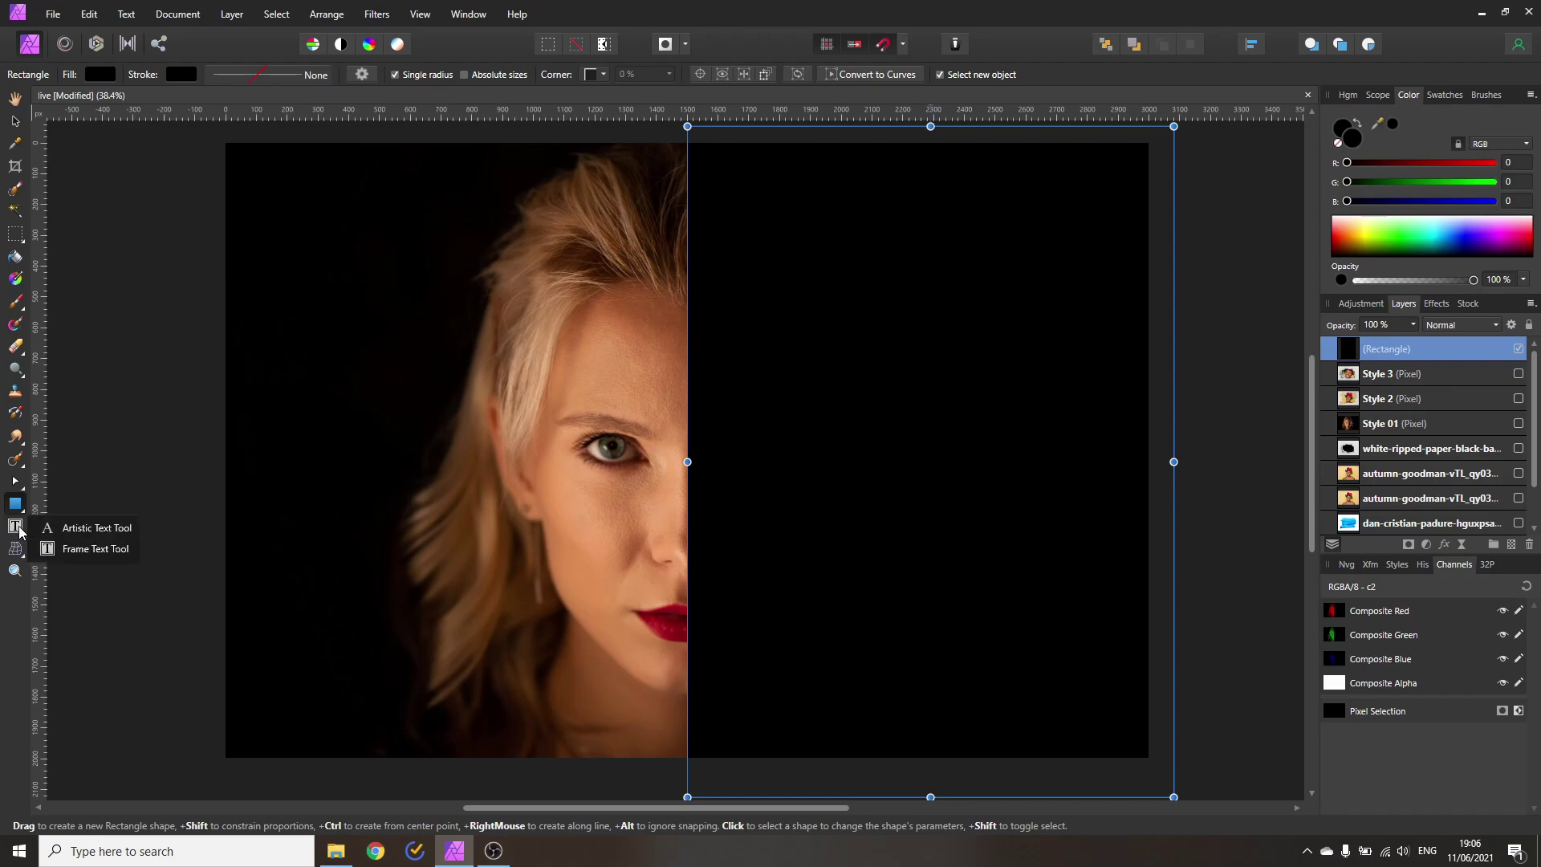
click(73, 550)
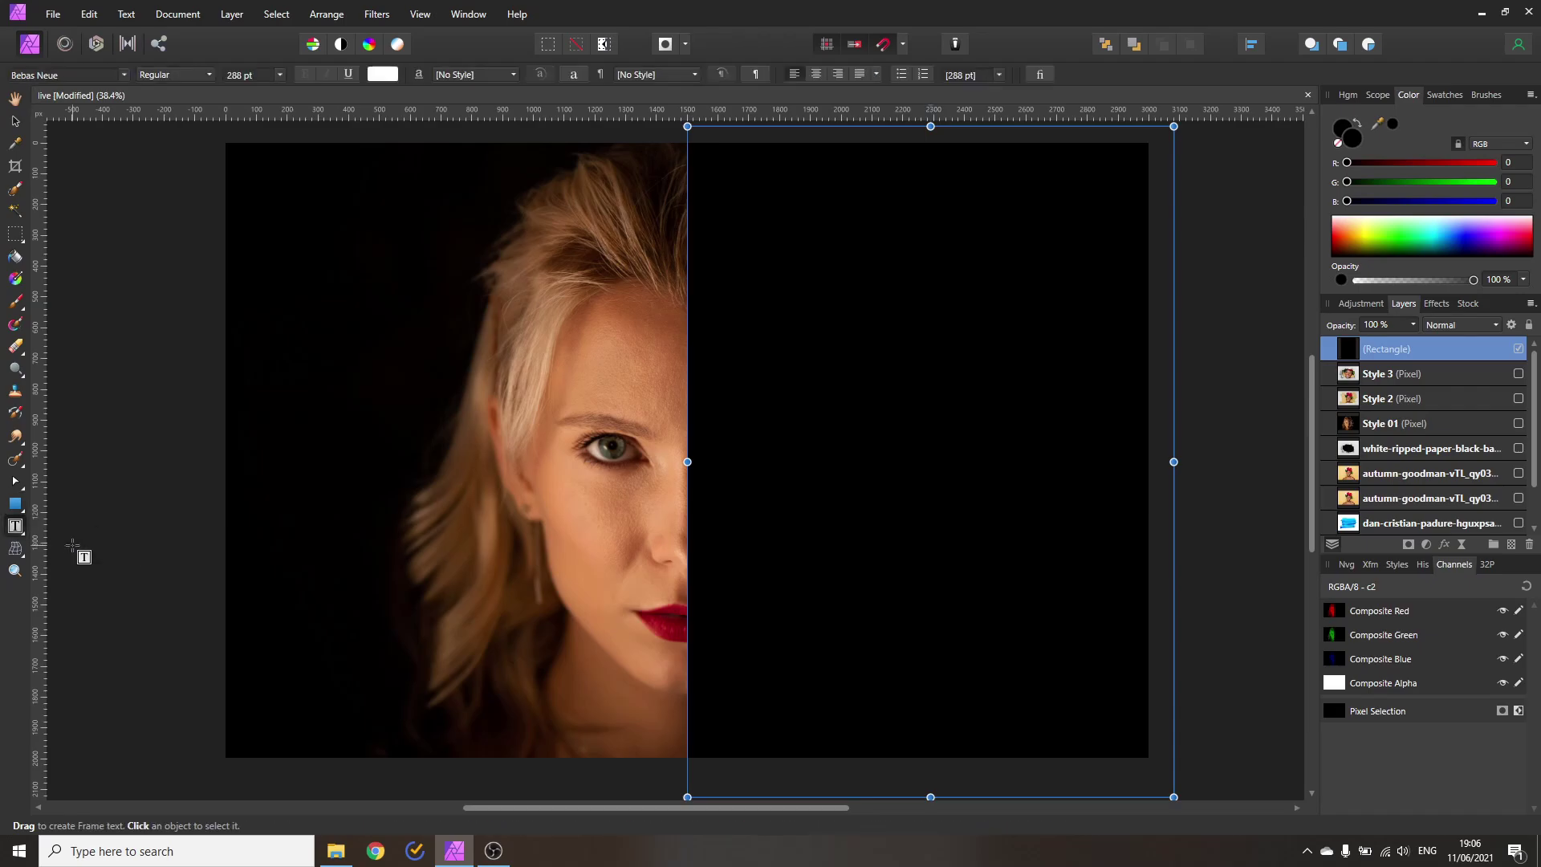
click(478, 235)
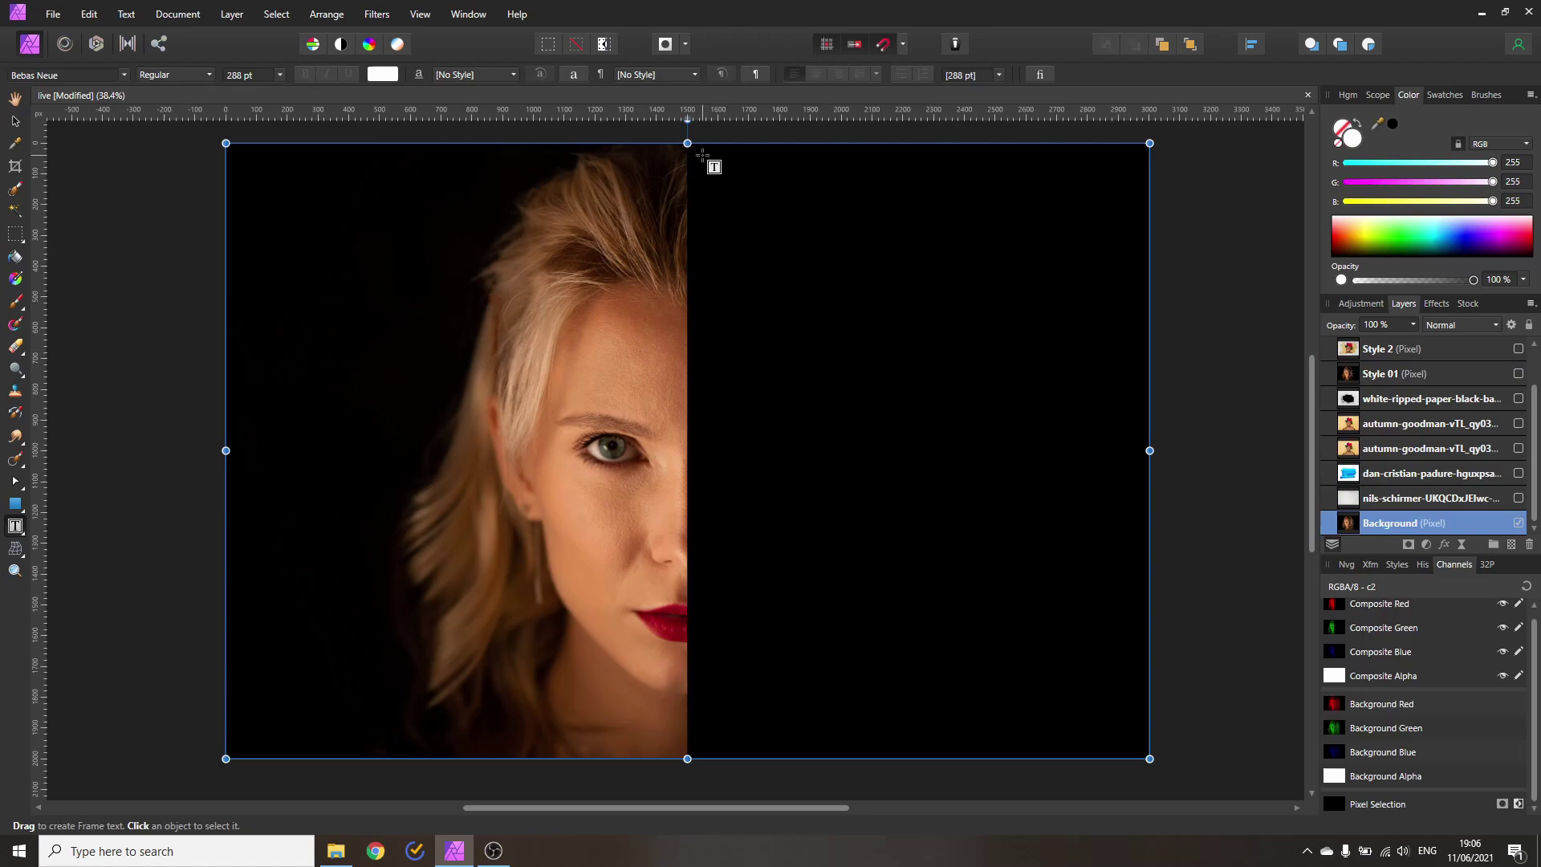
drag(701, 154, 1044, 747)
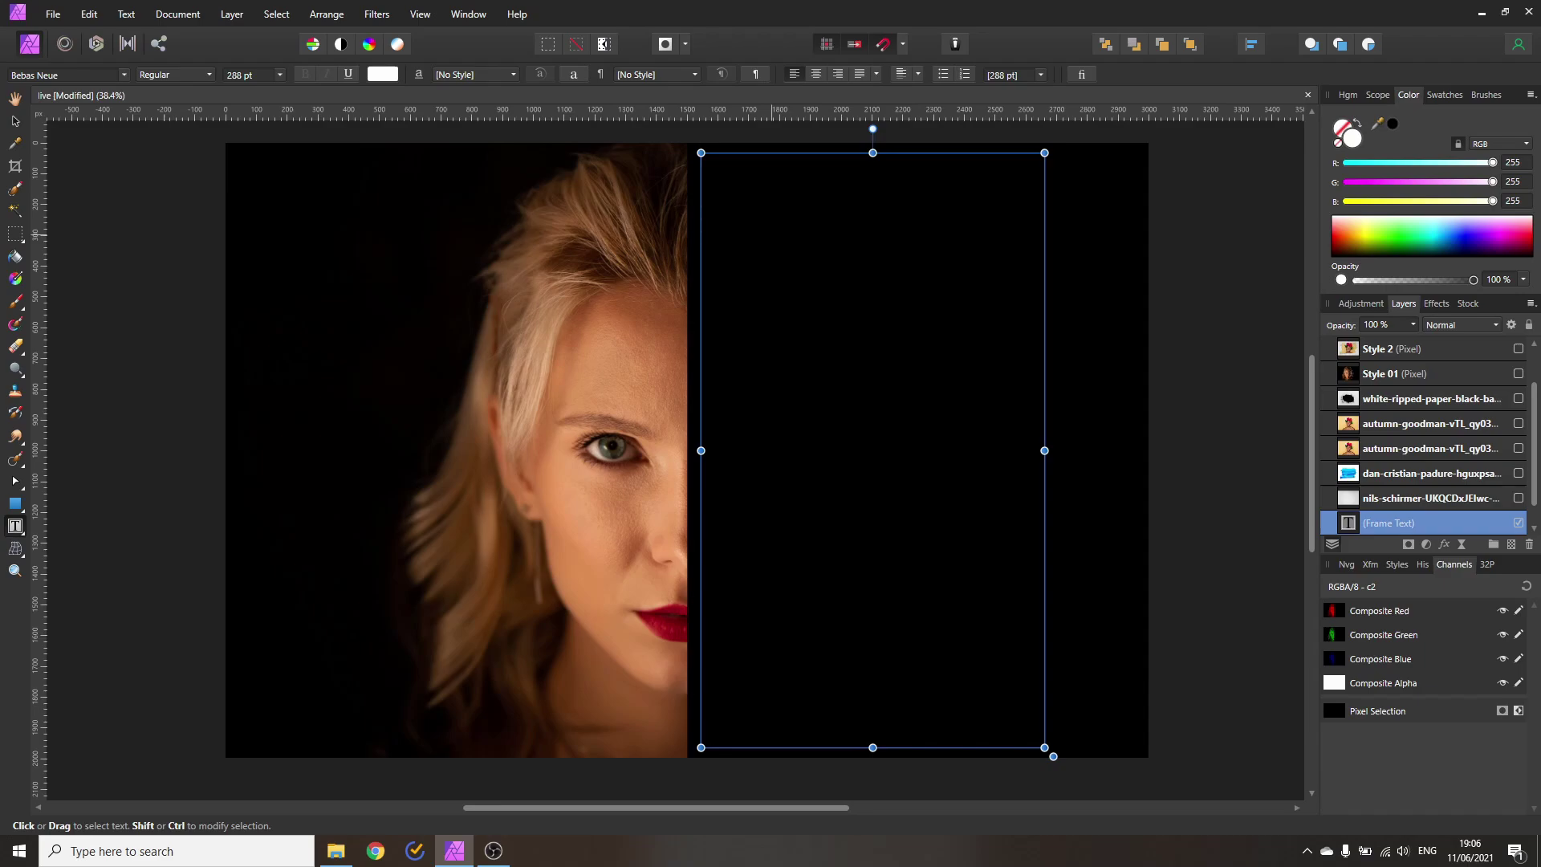
click(726, 420)
Move the quote text layer above the Rectangle layer and select all of the quote text
key(Escape)
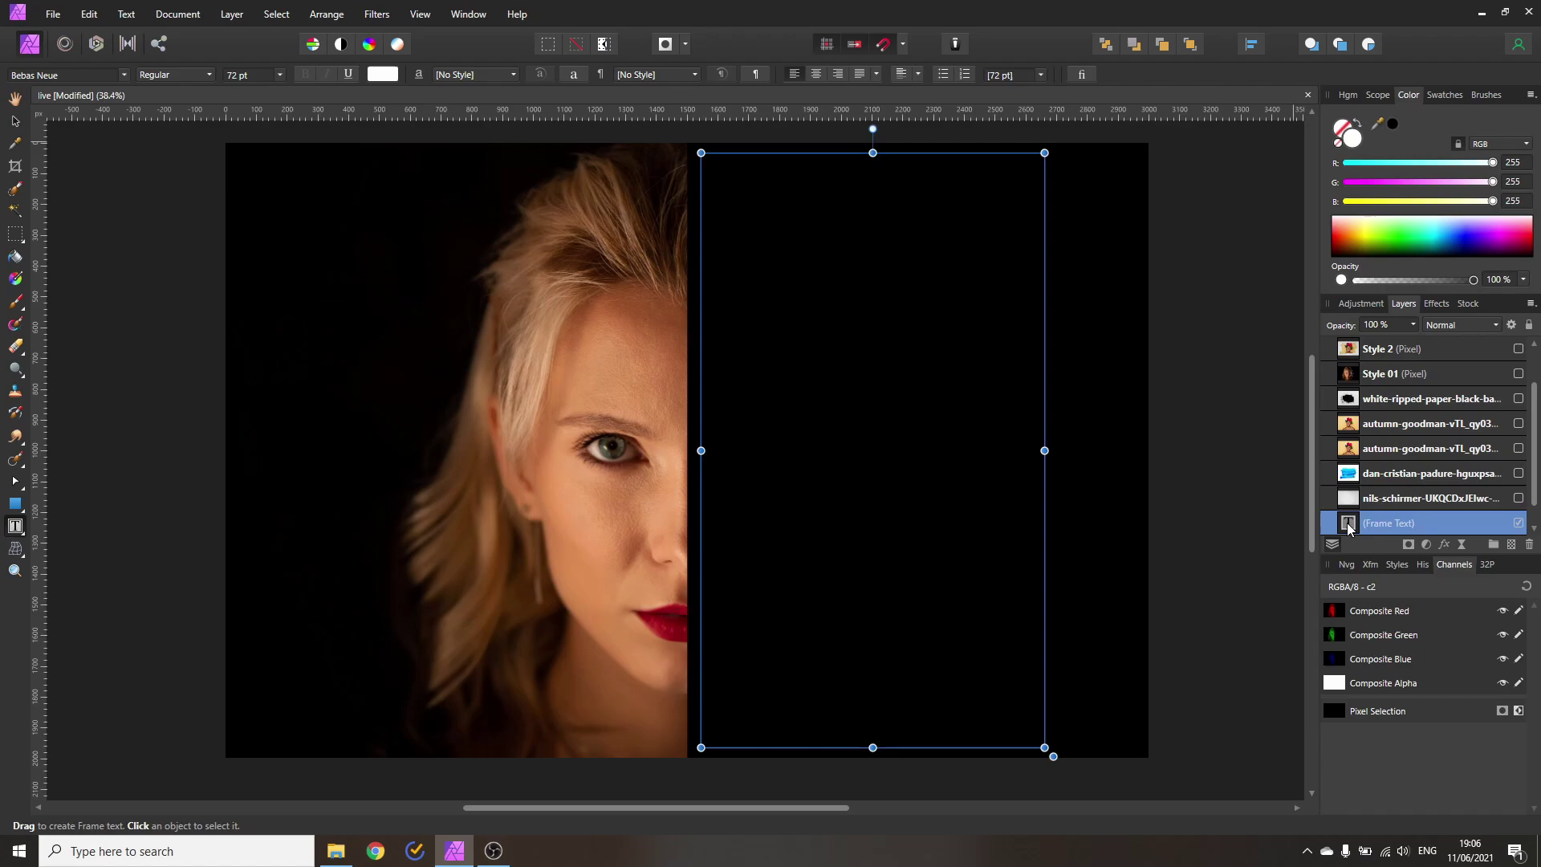
drag(1397, 522, 1348, 342)
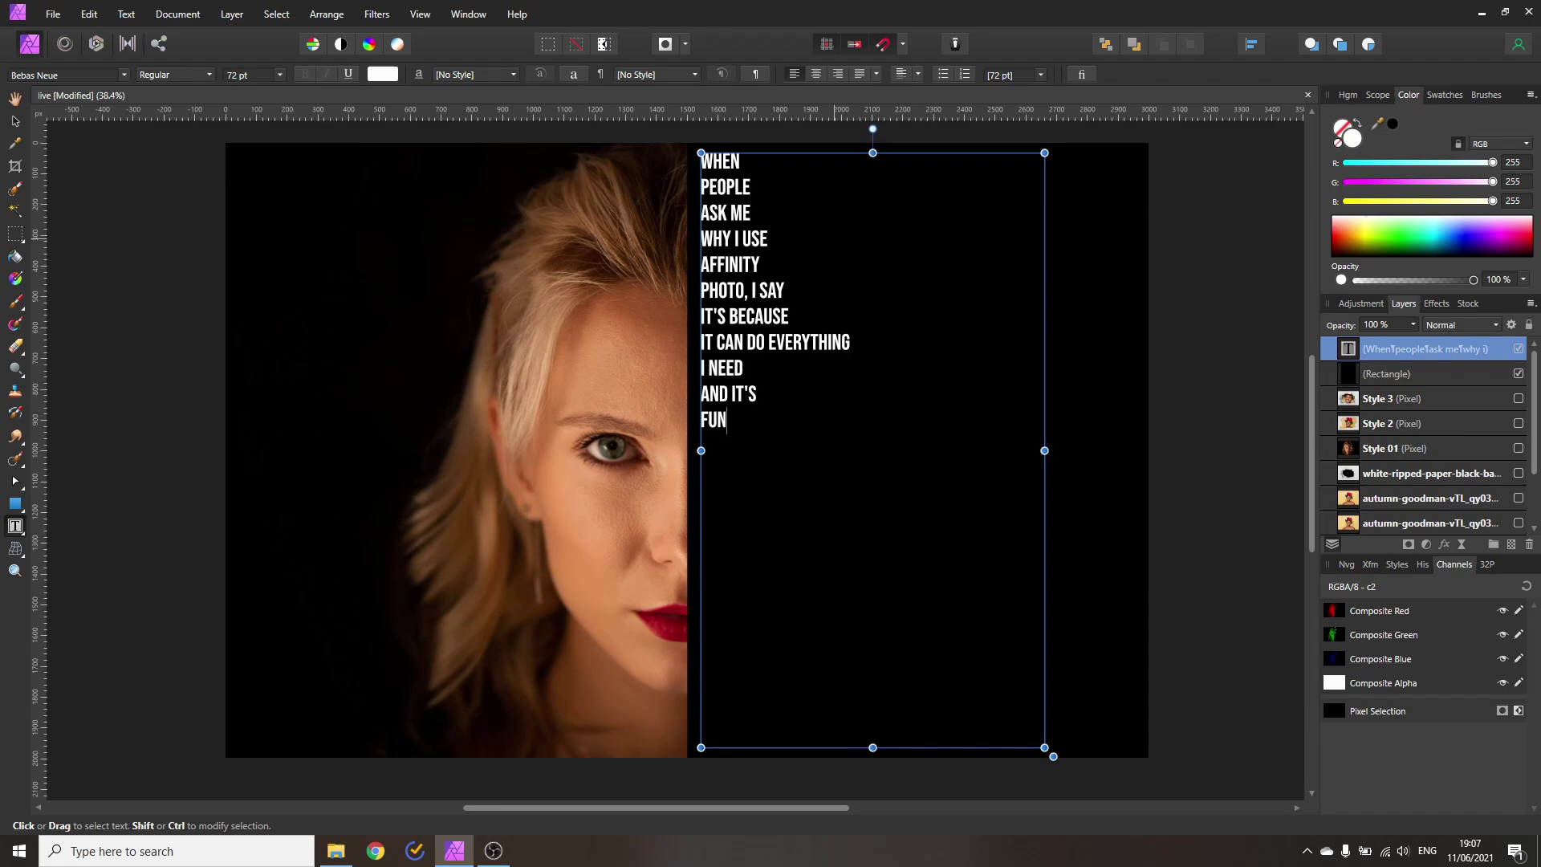
drag(727, 420, 701, 157)
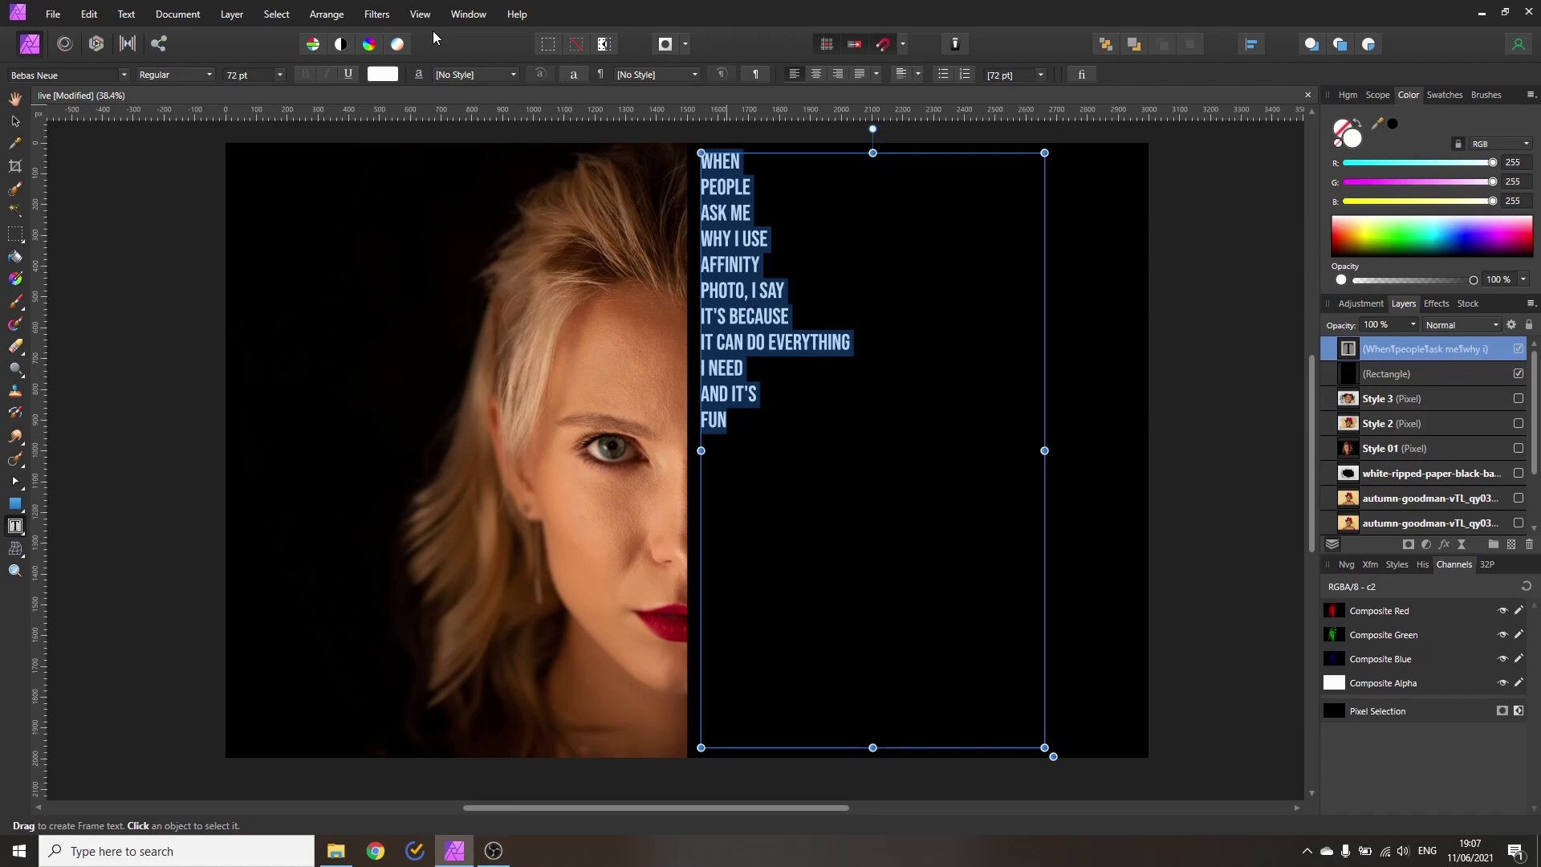
Set the selected quote's font size to 151 pt, then raise it to 165 pt
click(271, 75)
click(281, 74)
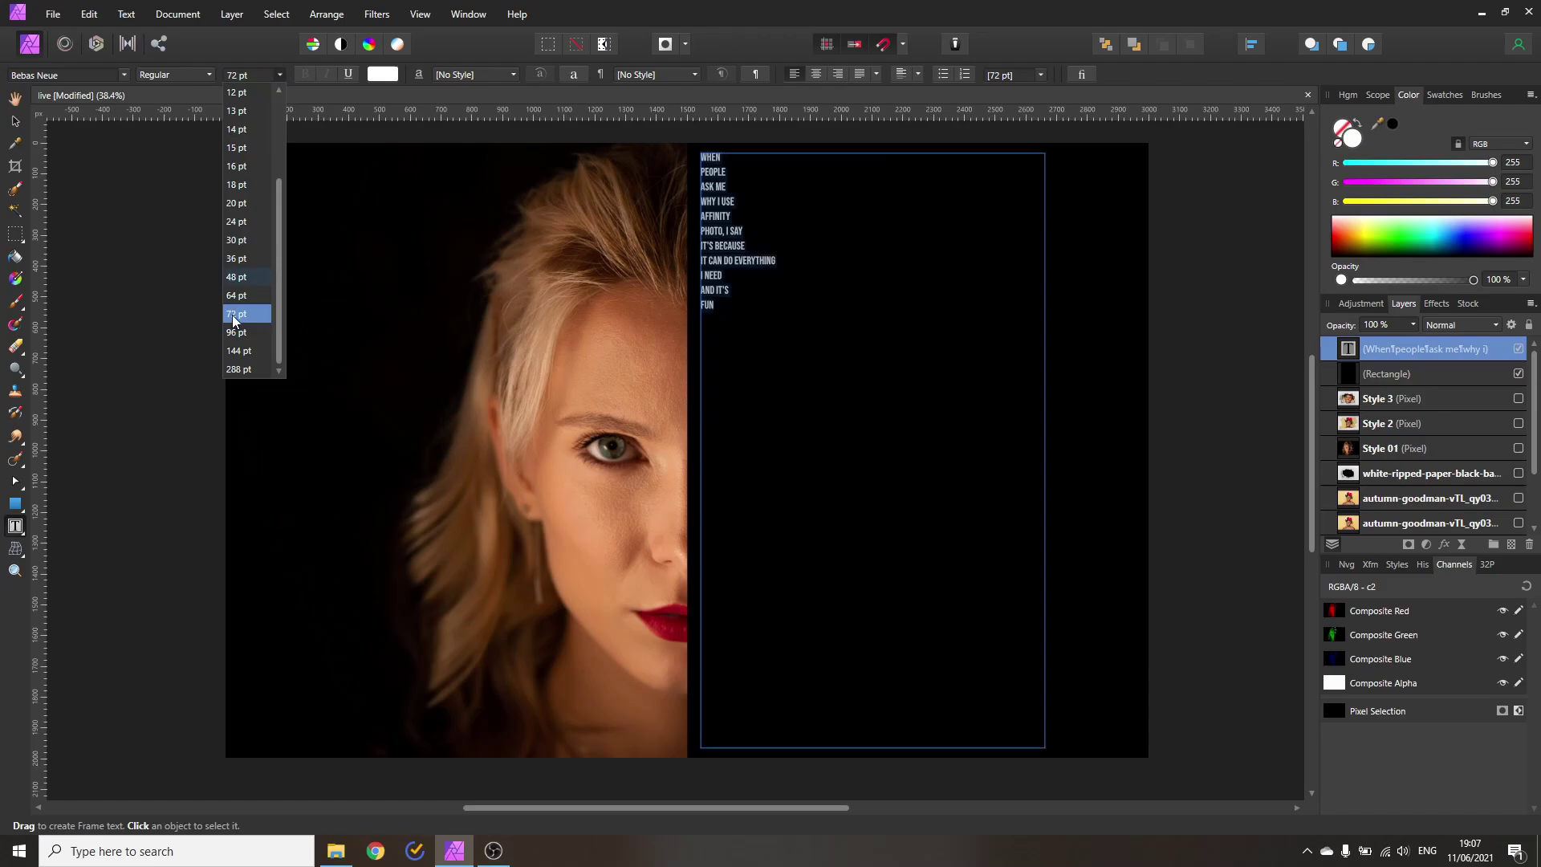
text(151)
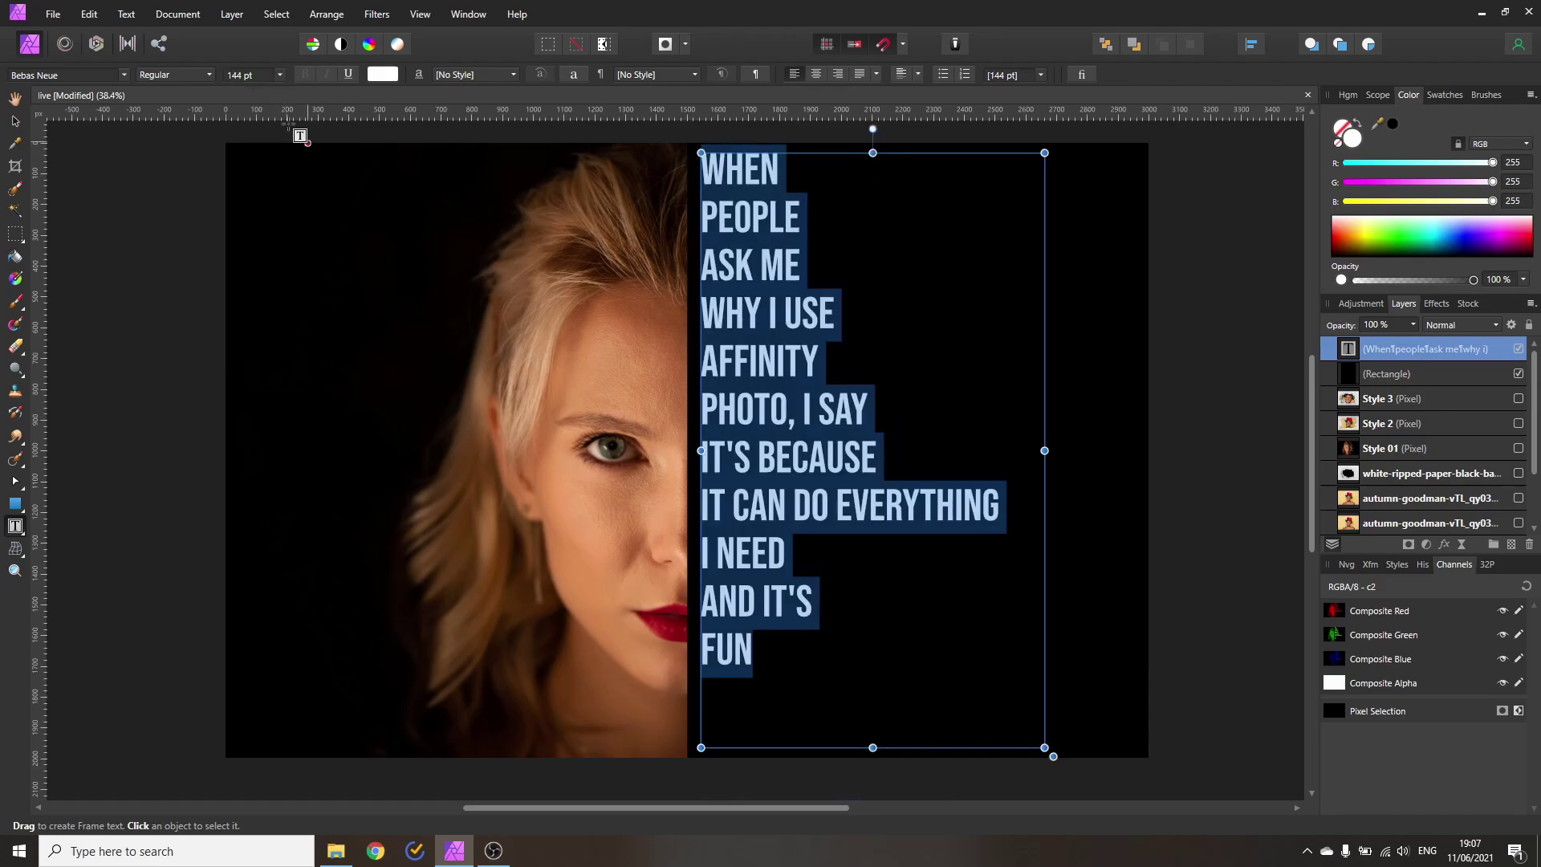
key(Return)
scroll(246, 83, up, 14)
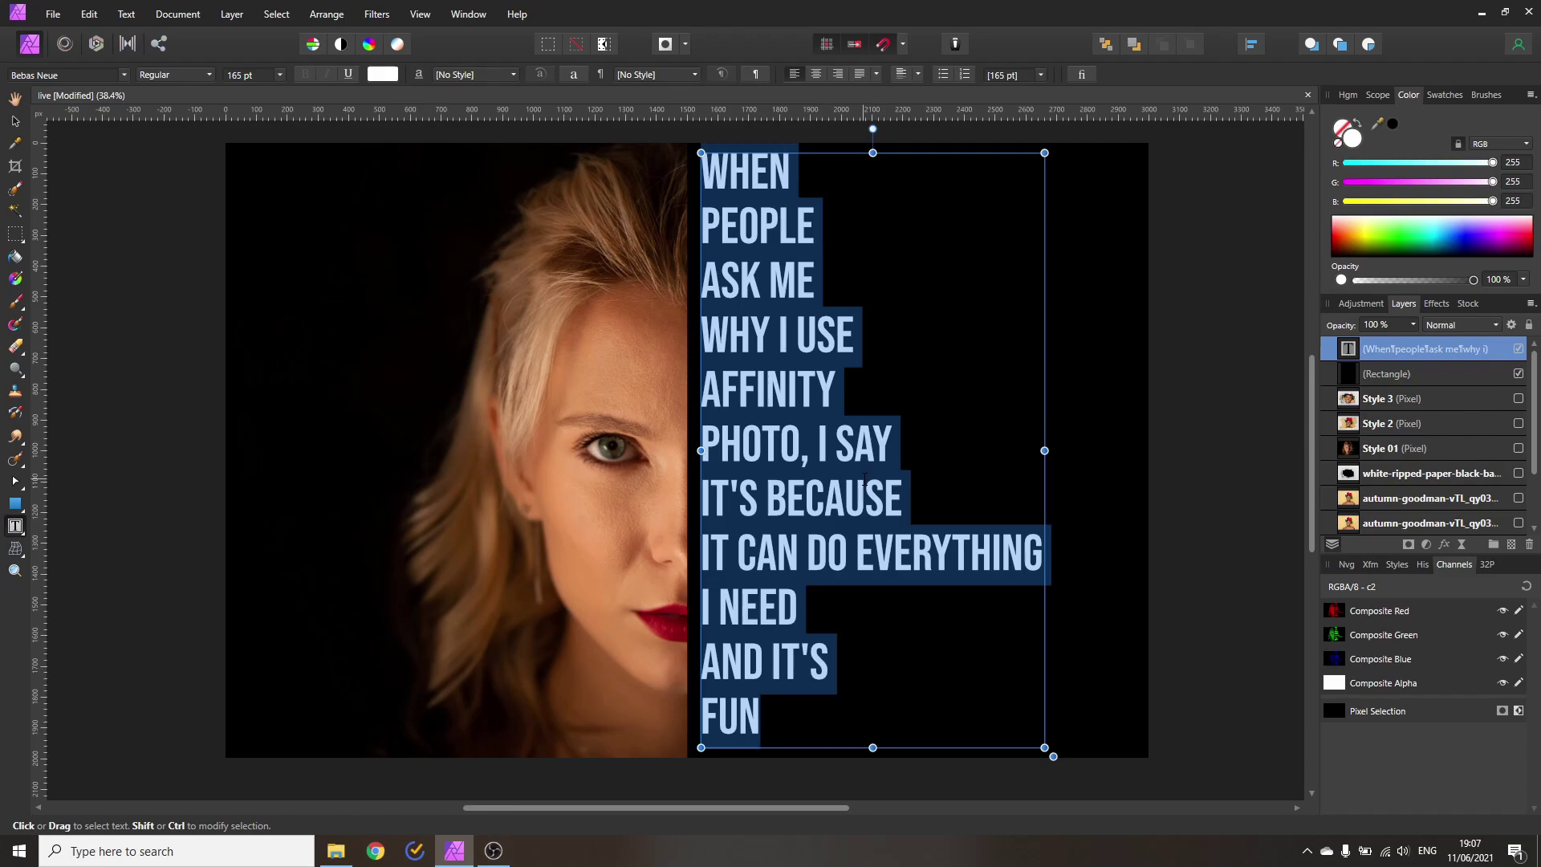
In the Character panel, tighten the quote's Leading Override to 151 pt
key(ctrl+t)
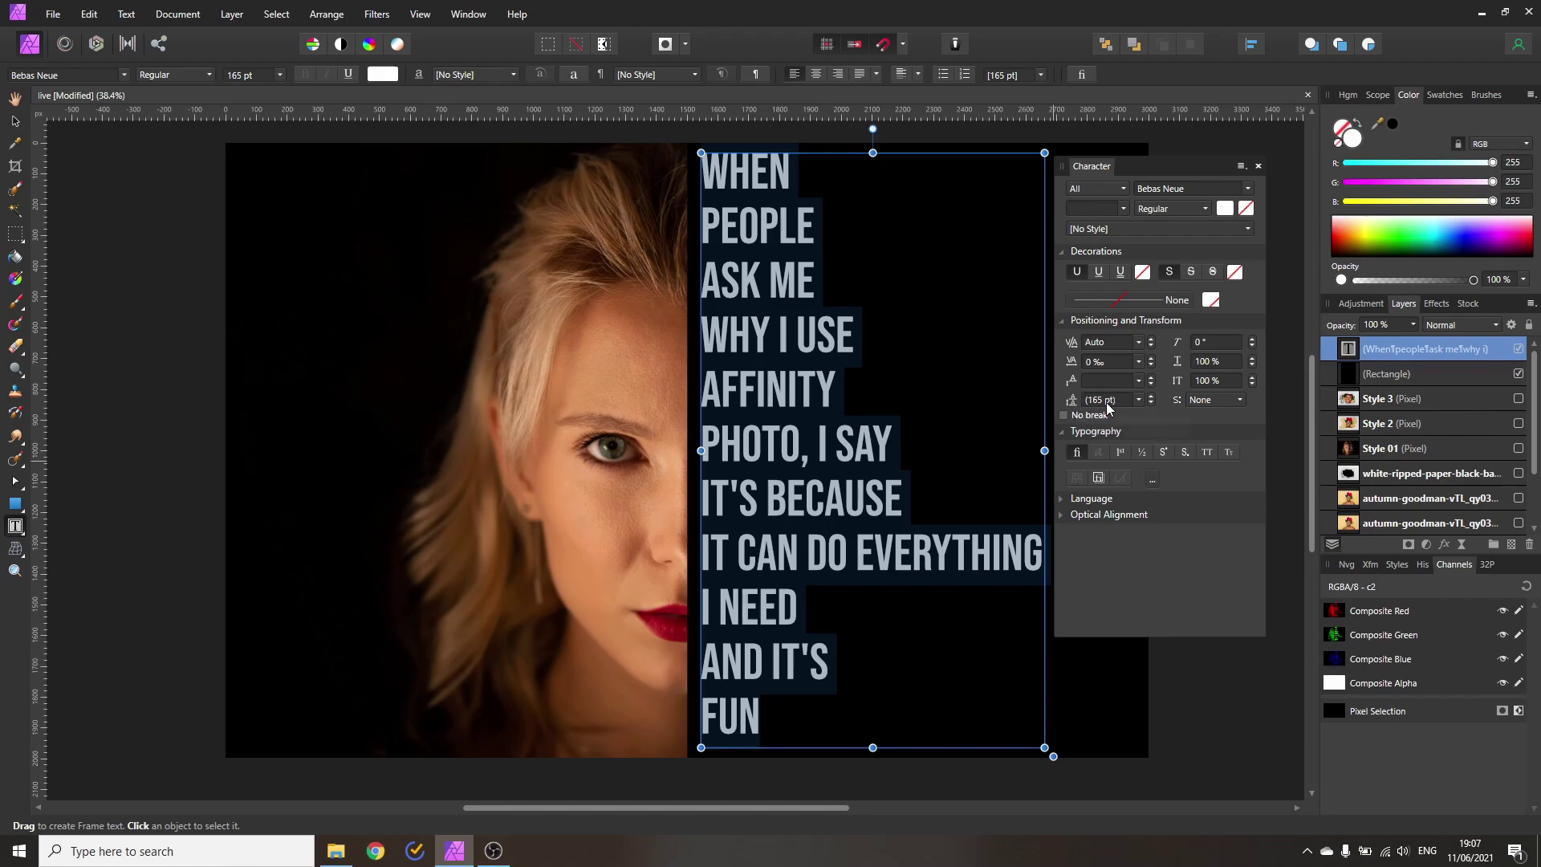
scroll(1108, 407, up, 1)
scroll(1107, 406, down, 15)
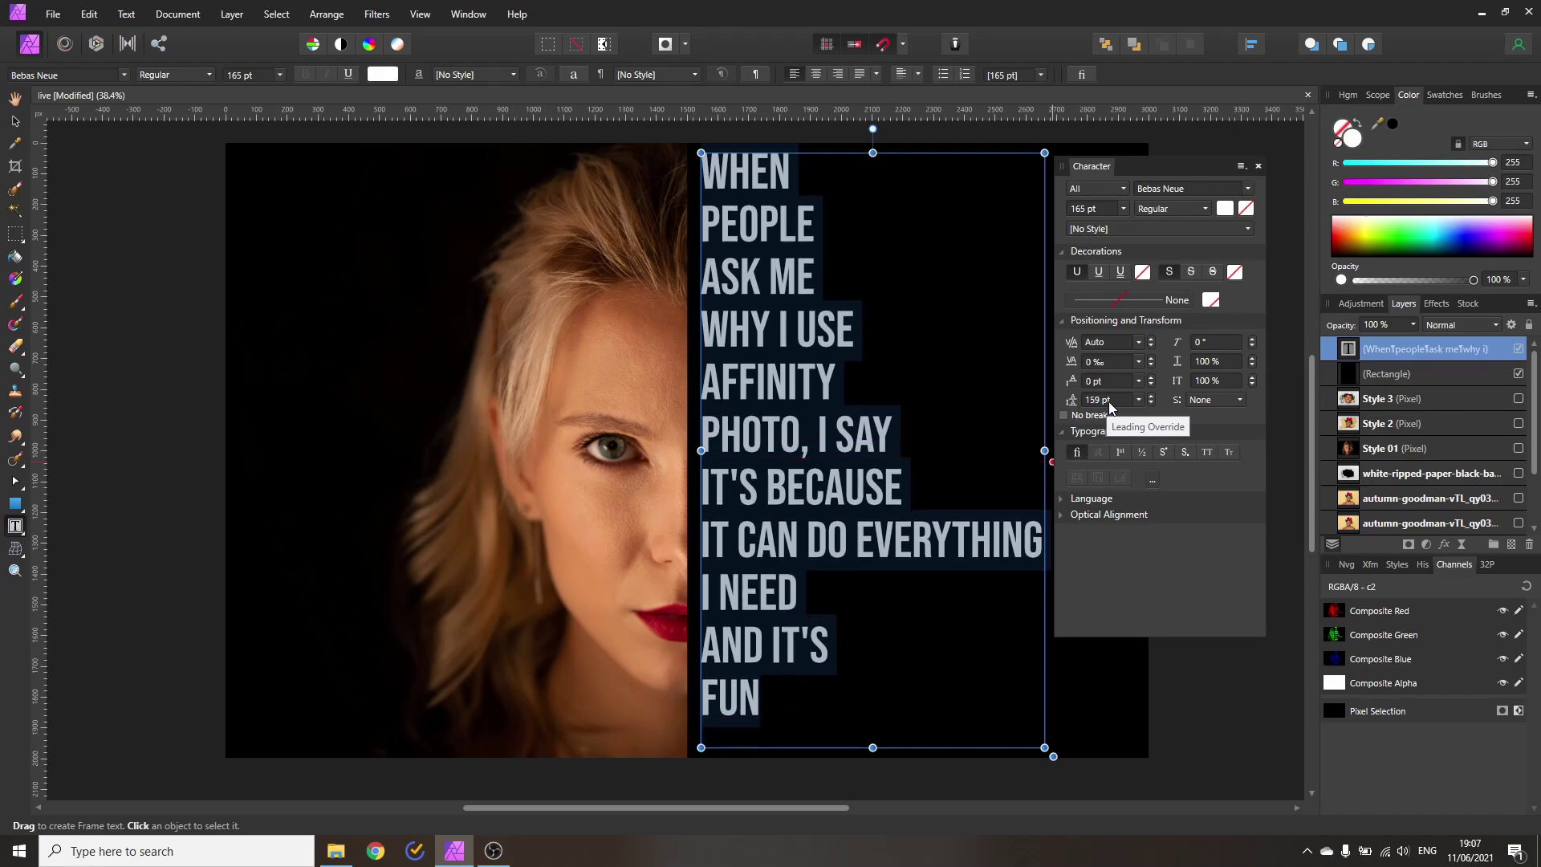
scroll(1110, 401, down, 20)
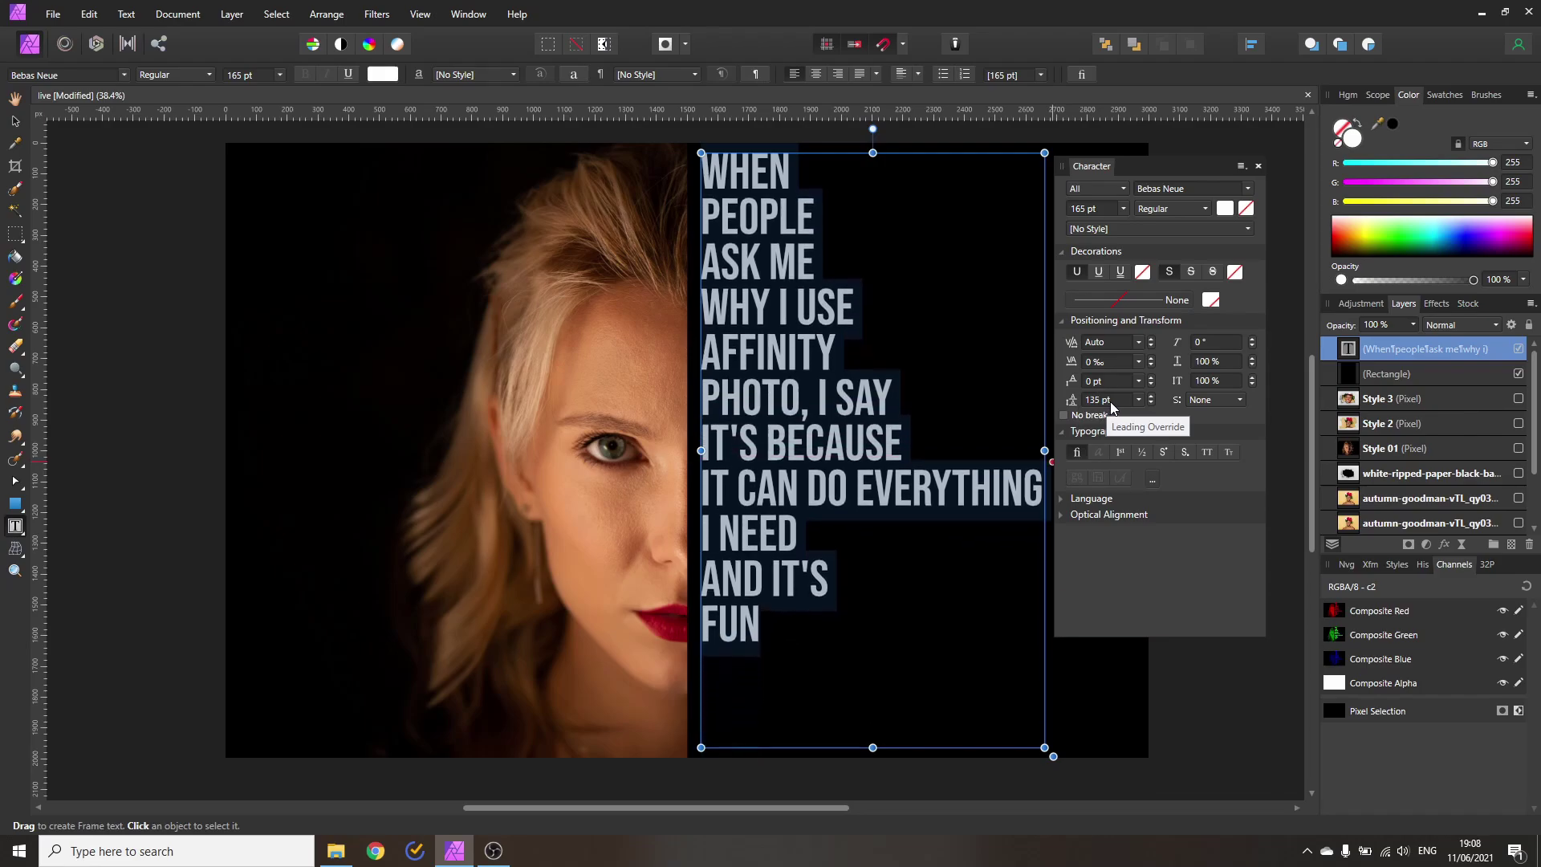
scroll(1110, 402, down, 10)
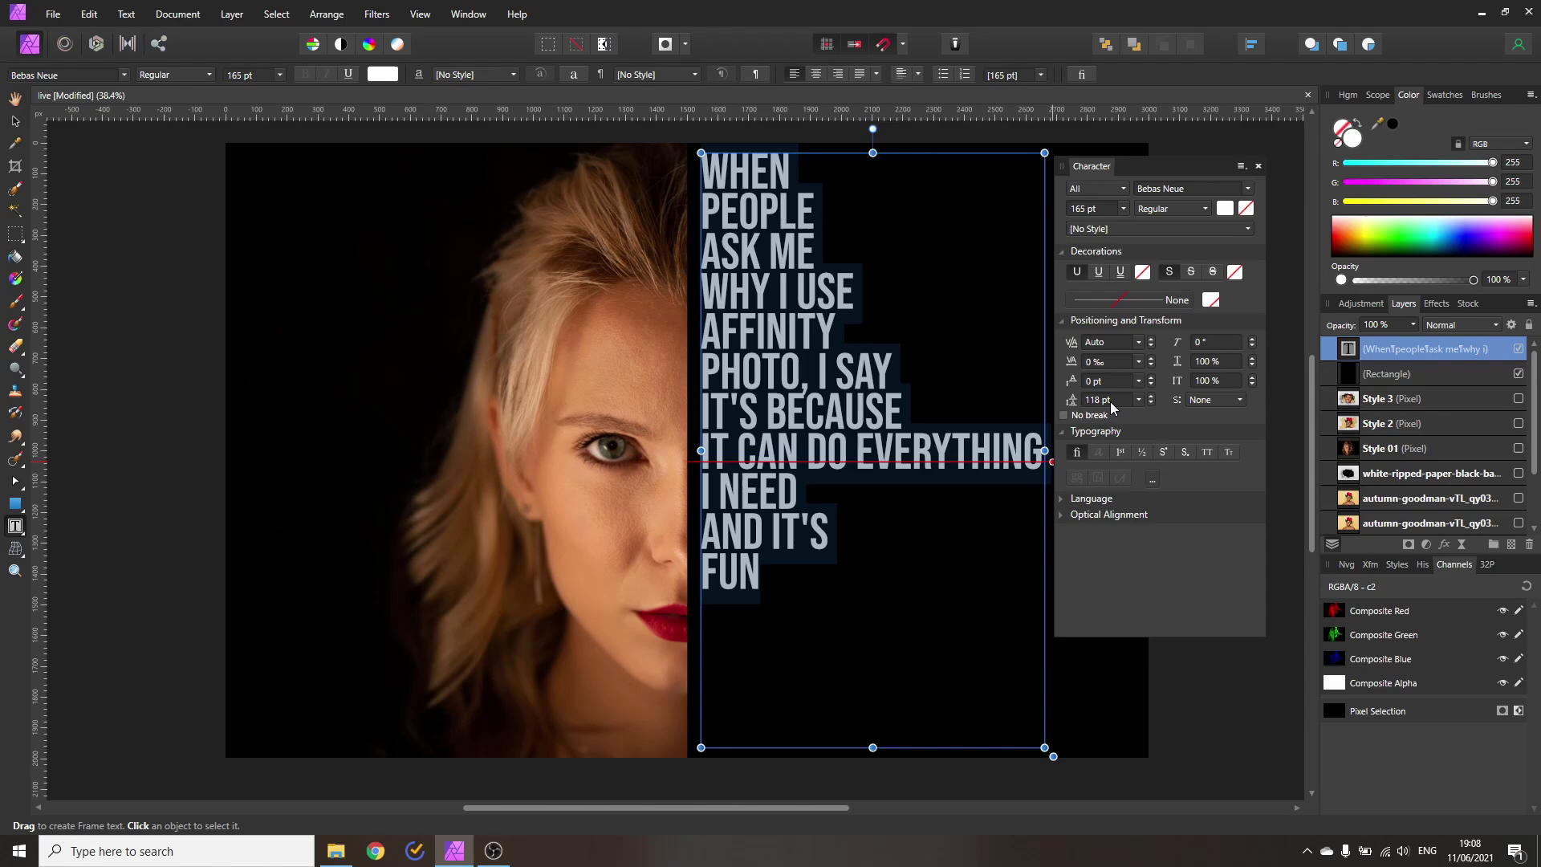
Increase the quote's font size to 215 pt and select the whole text frame
scroll(252, 75, up, 4)
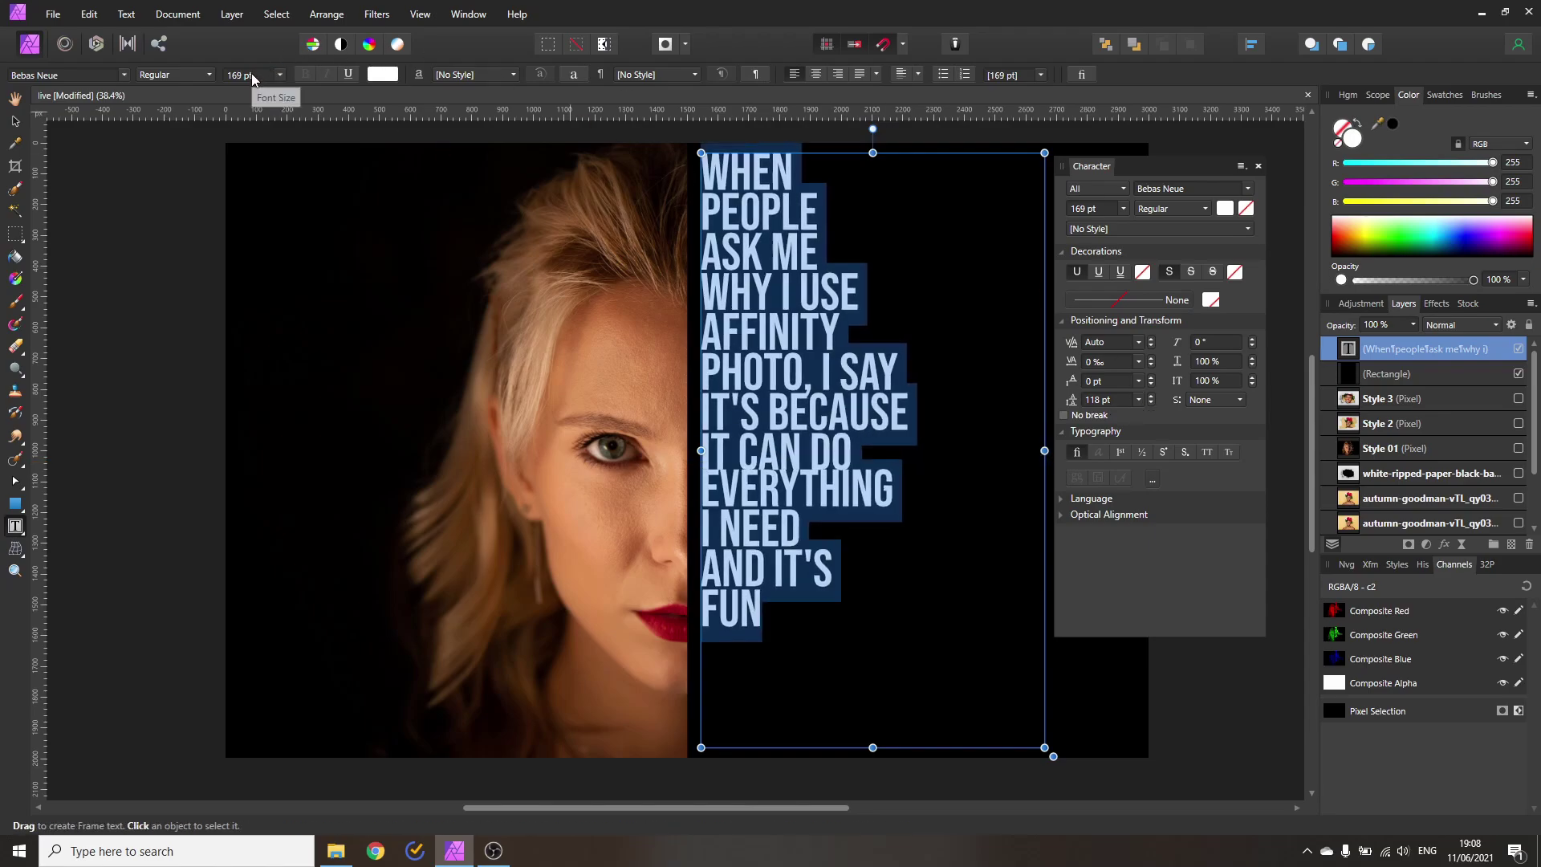
scroll(252, 74, up, 12)
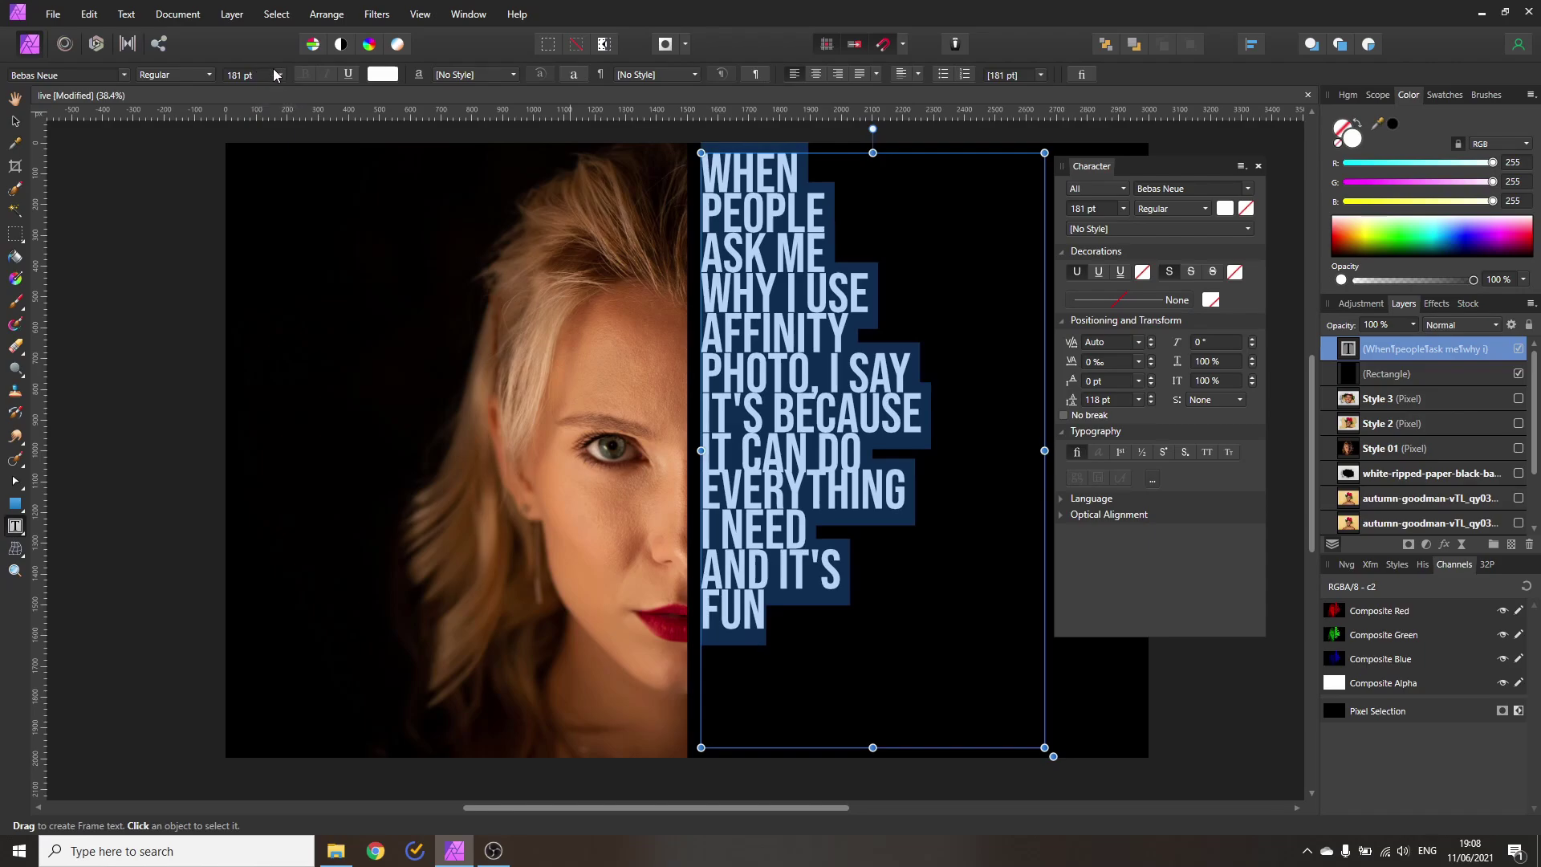
scroll(254, 73, up, 8)
scroll(259, 74, up, 20)
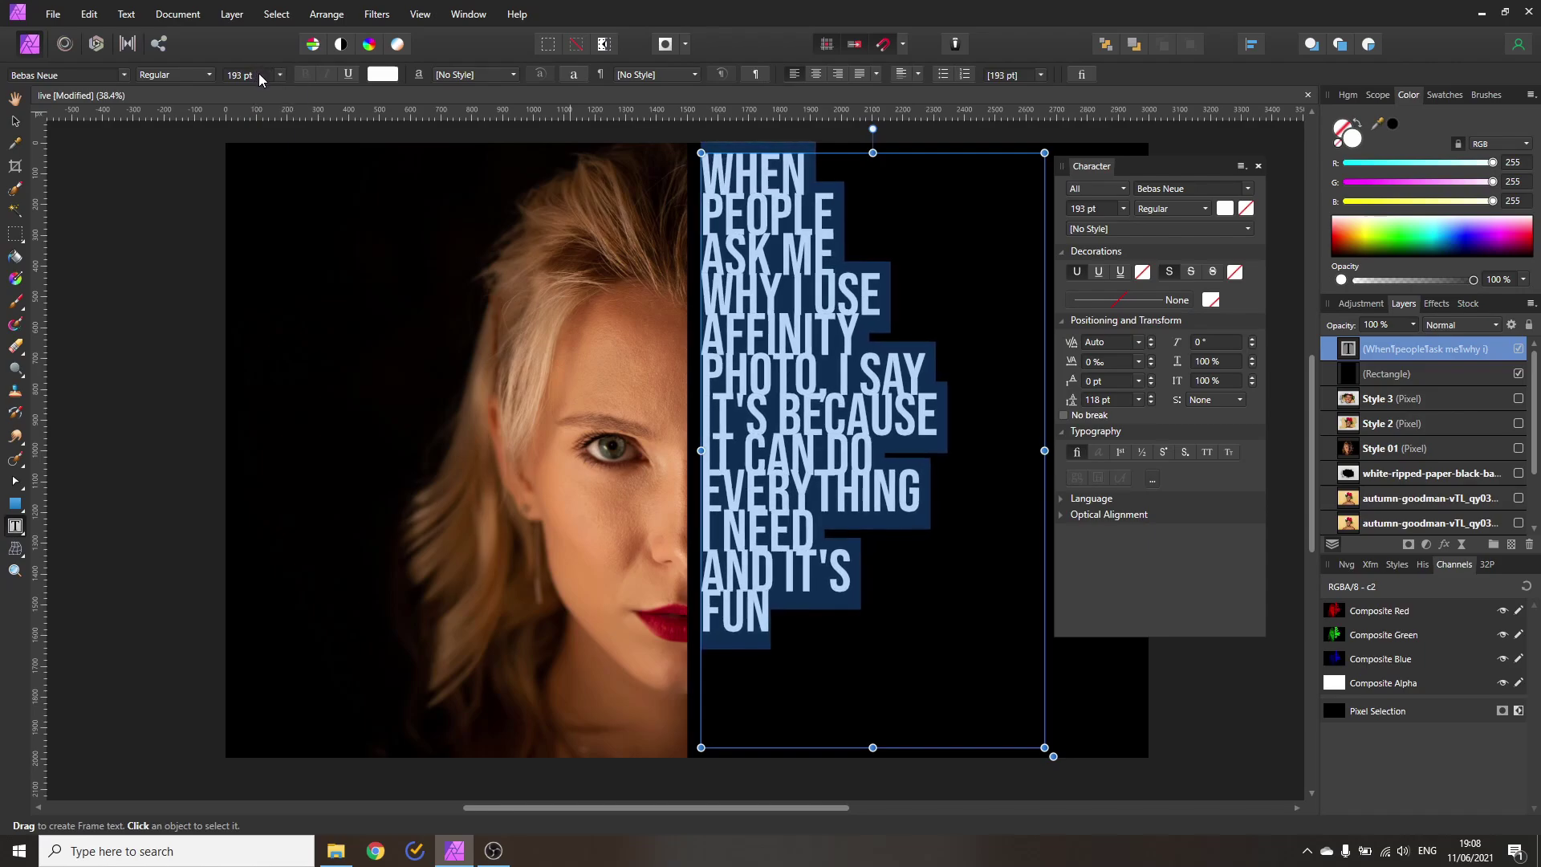
scroll(258, 75, up, 16)
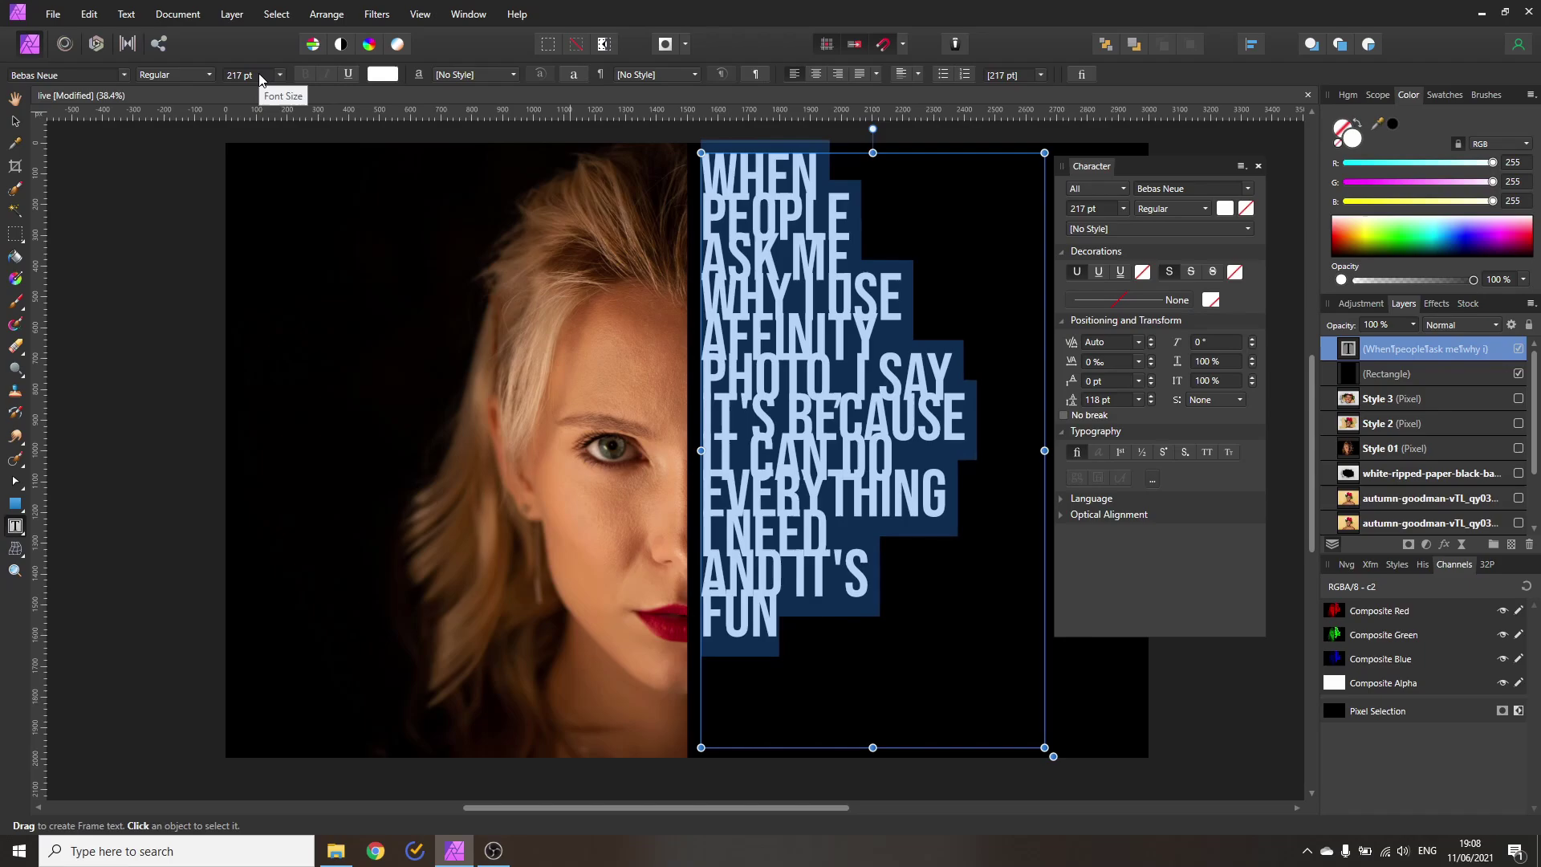
scroll(1108, 399, up, 20)
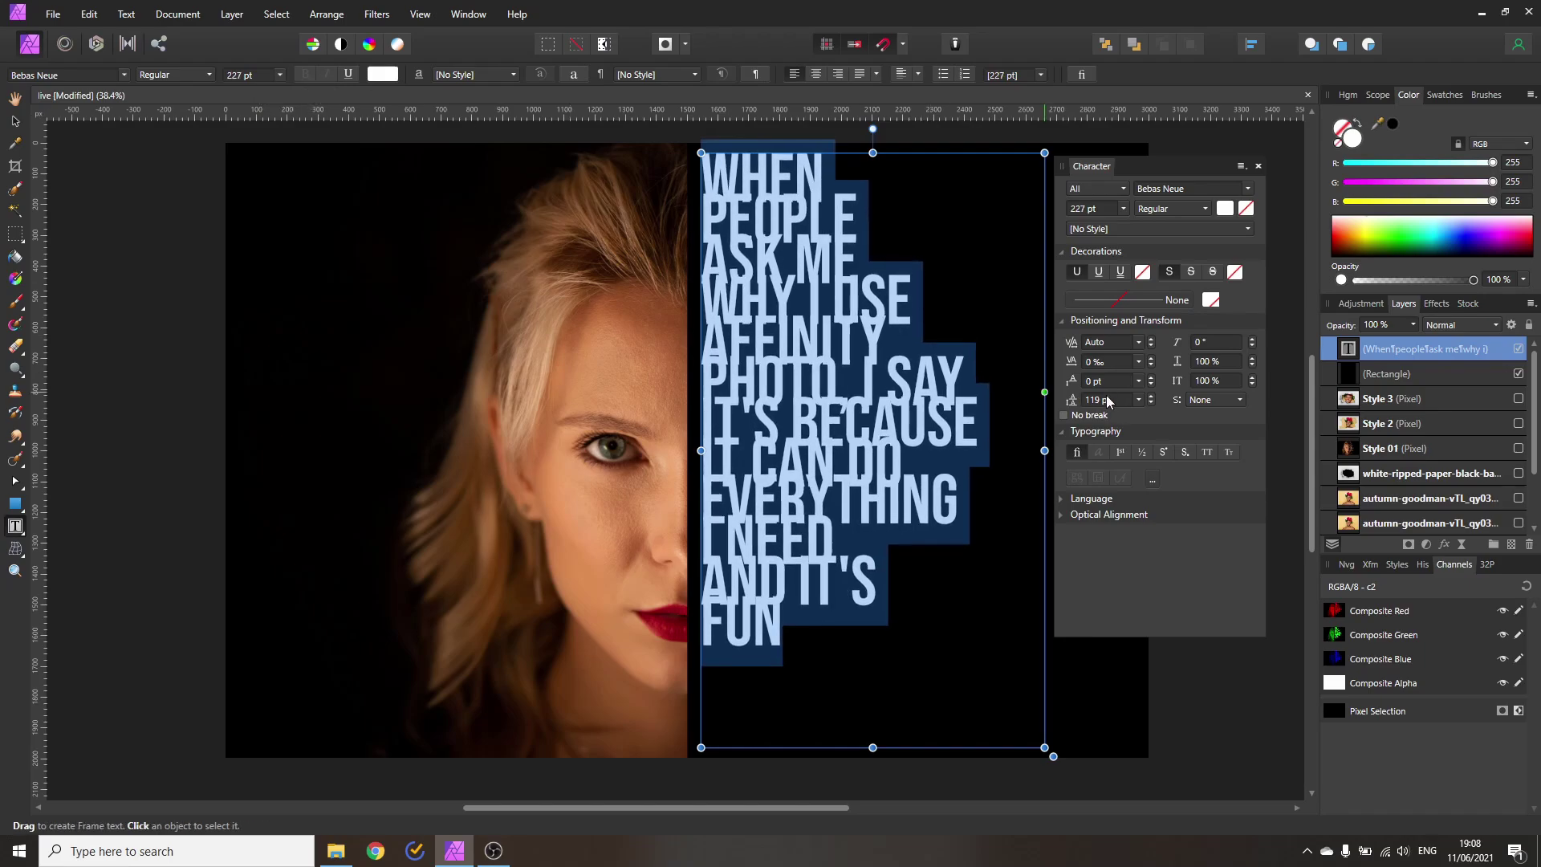
scroll(1108, 399, up, 6)
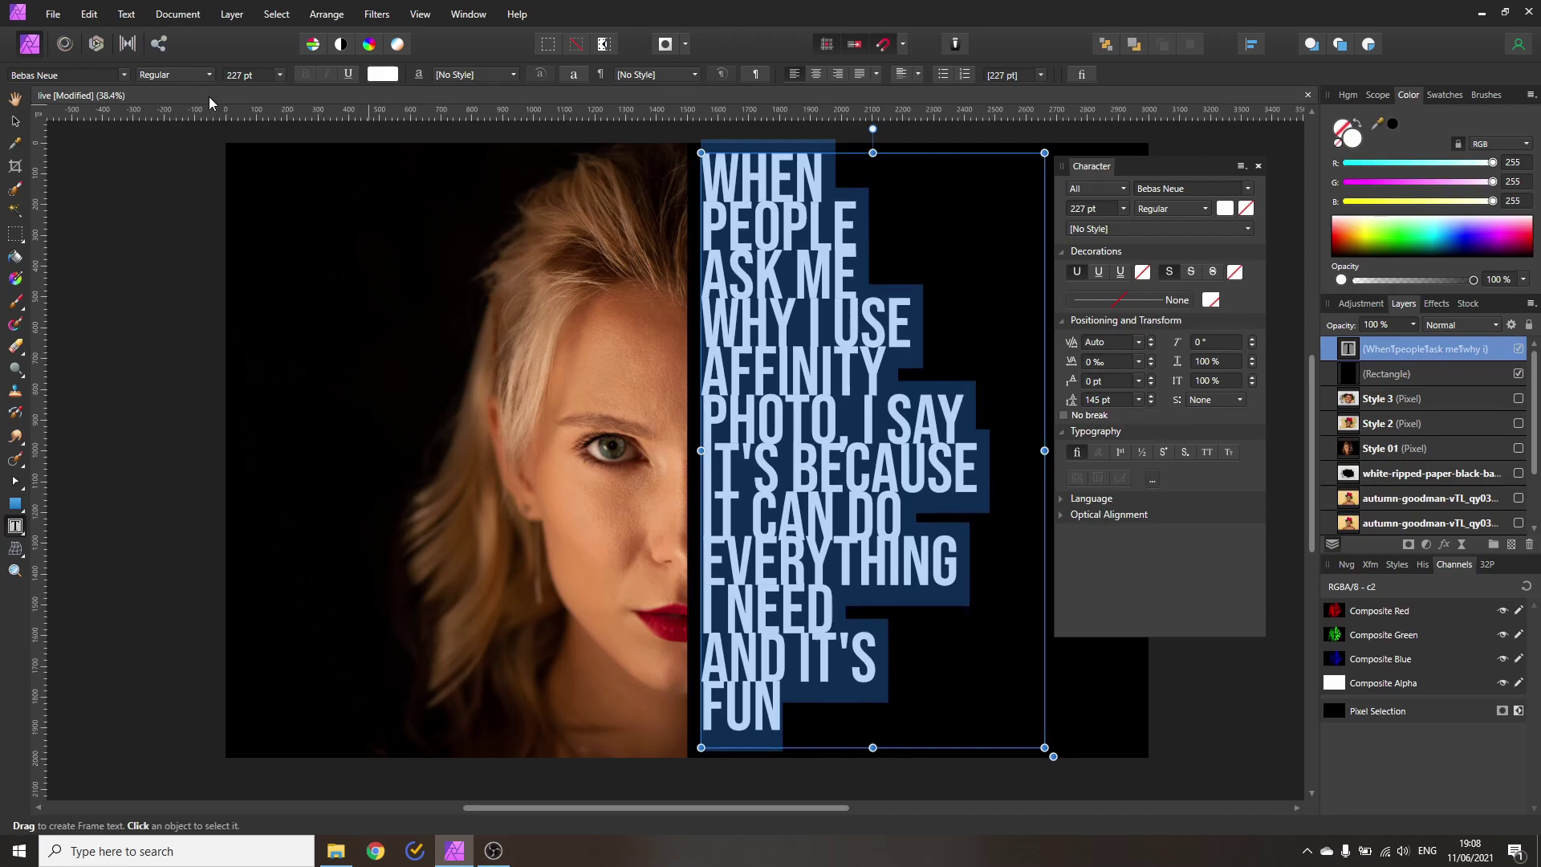
scroll(241, 74, down, 12)
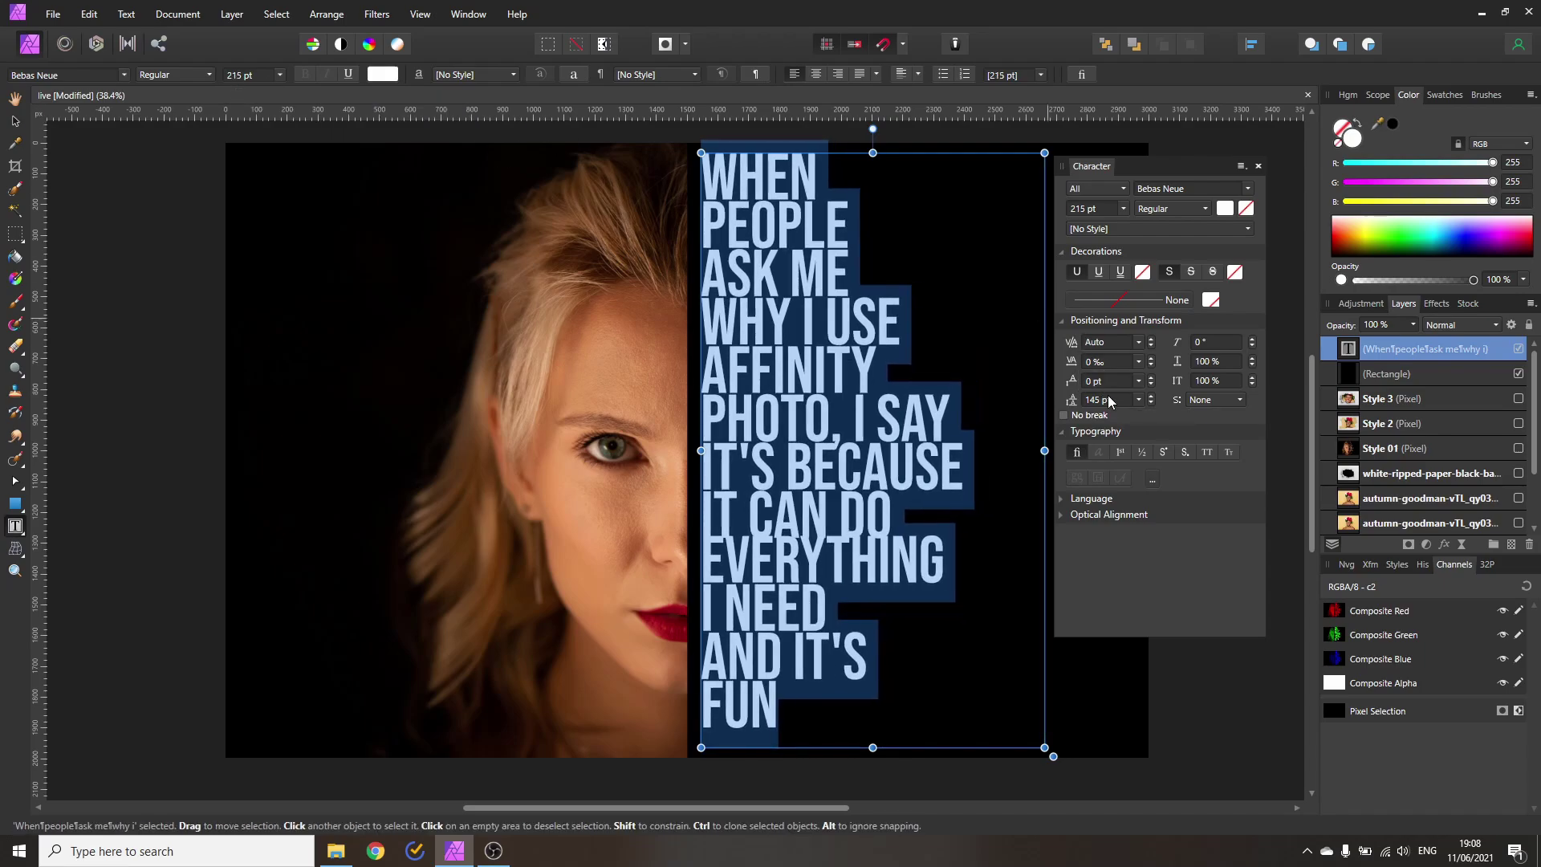
scroll(1109, 399, up, 5)
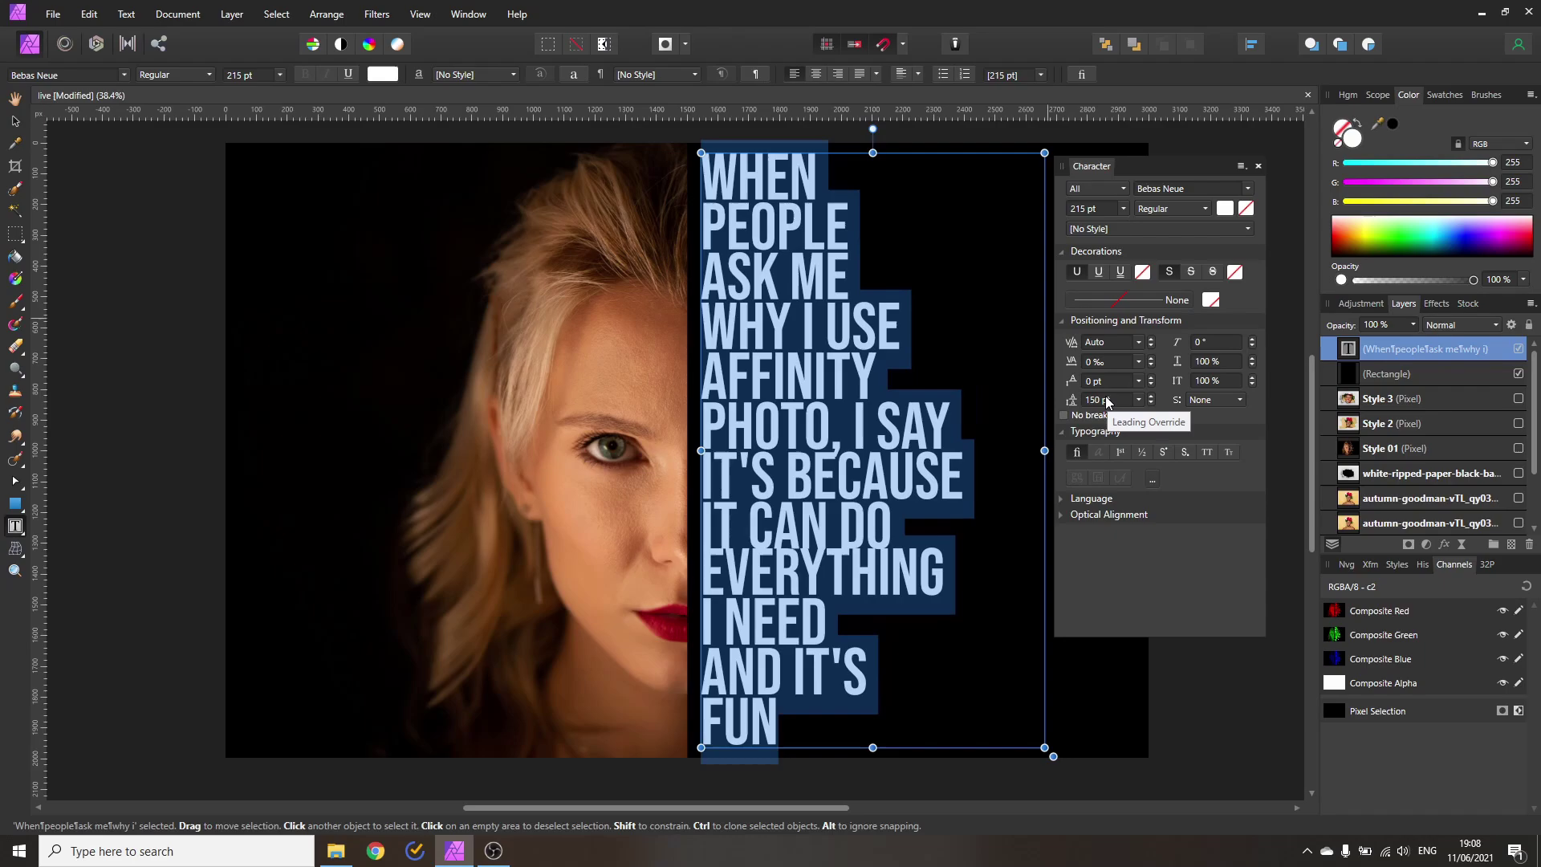
scroll(1107, 400, up, 1)
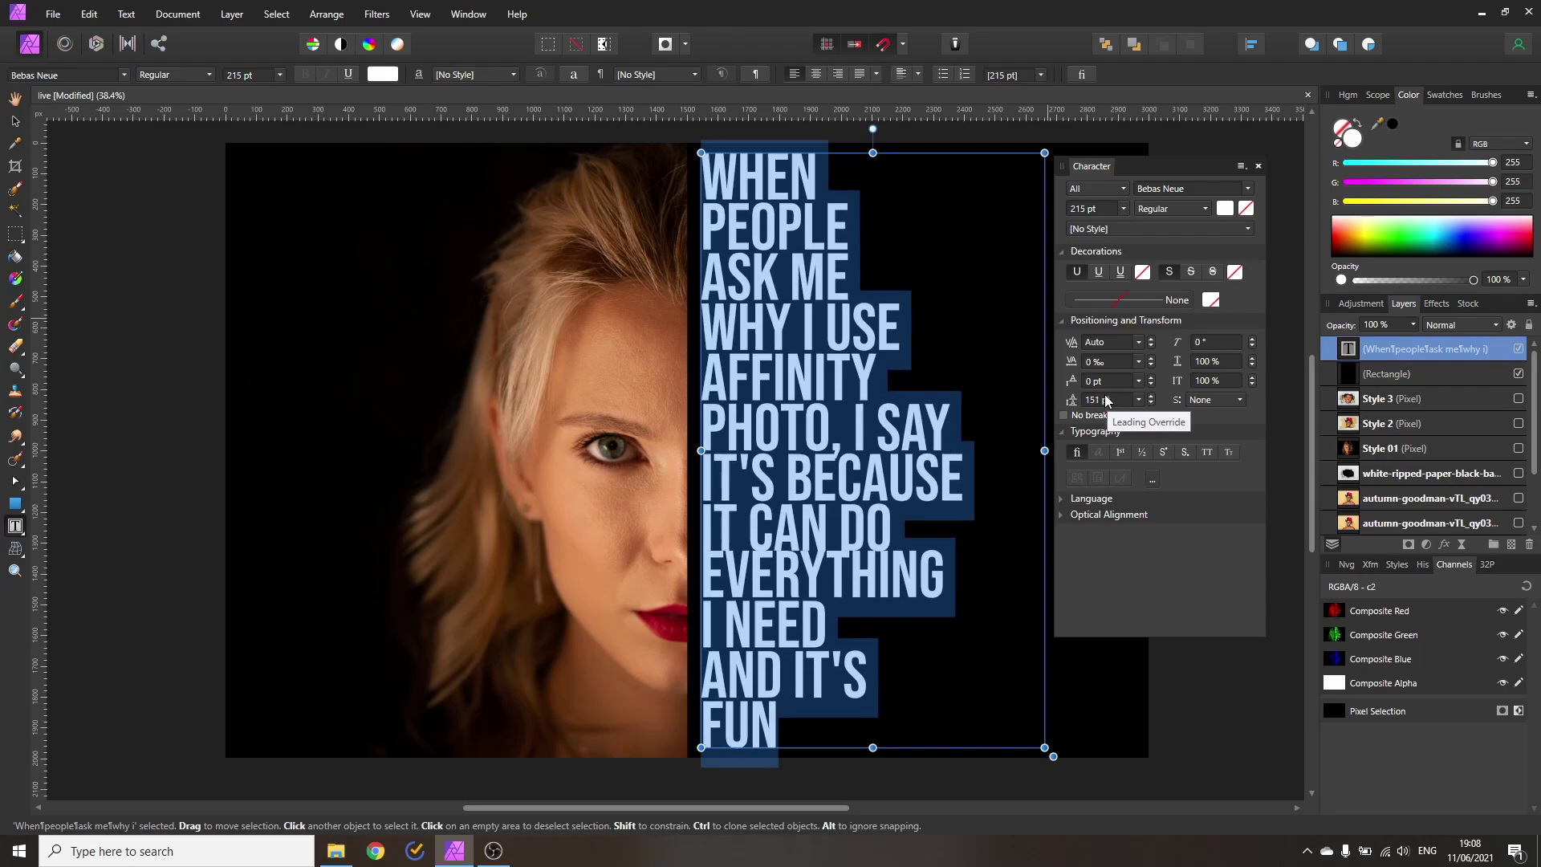
click(15, 121)
Group the quote text with the black Rectangle, then select the text layer inside the group
click(1257, 167)
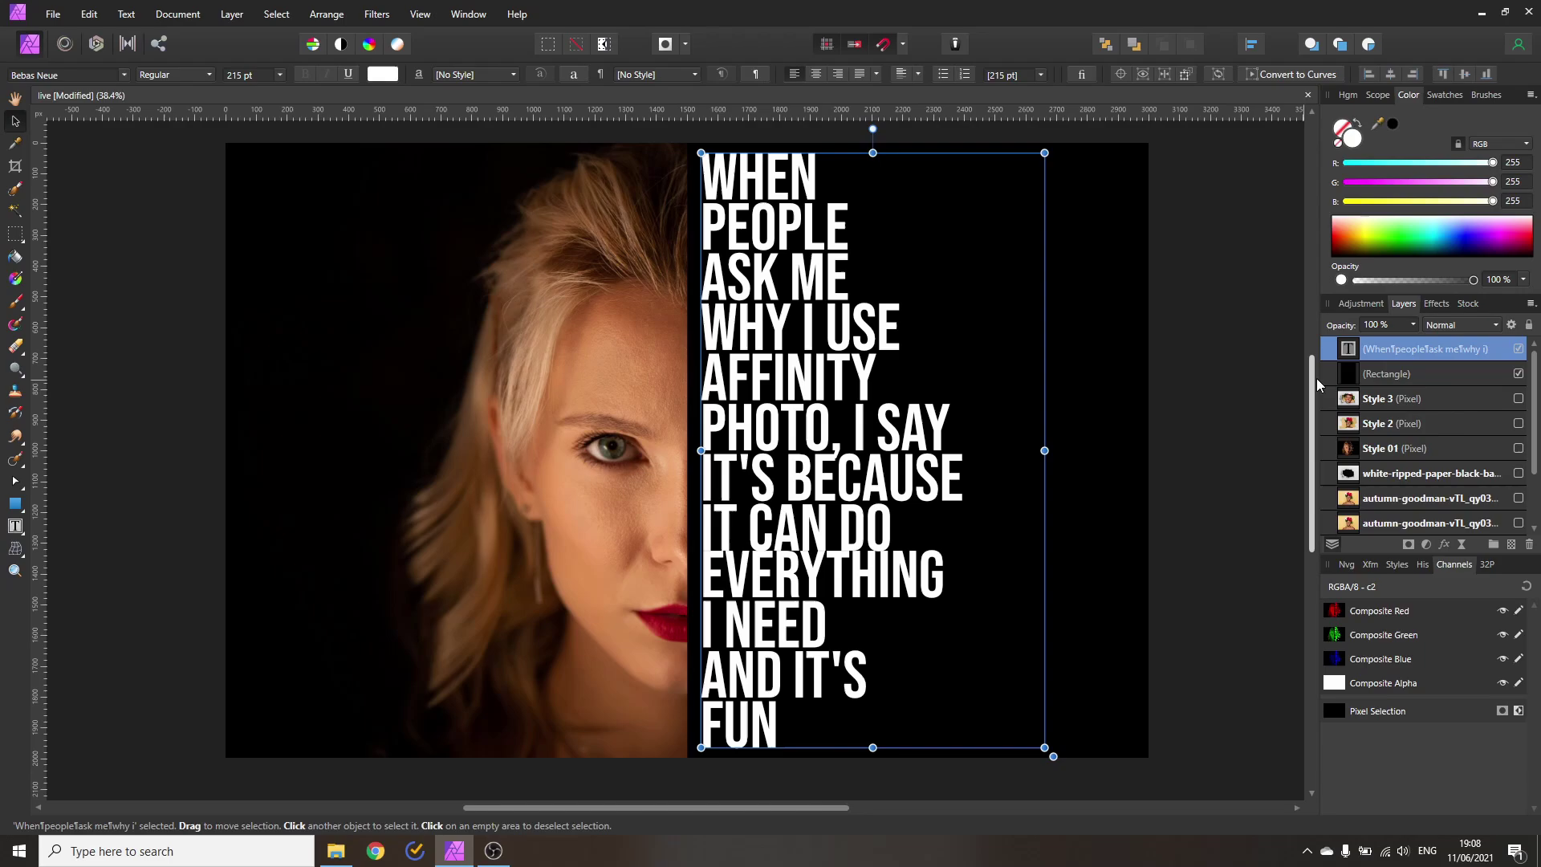
shift+click(1369, 374)
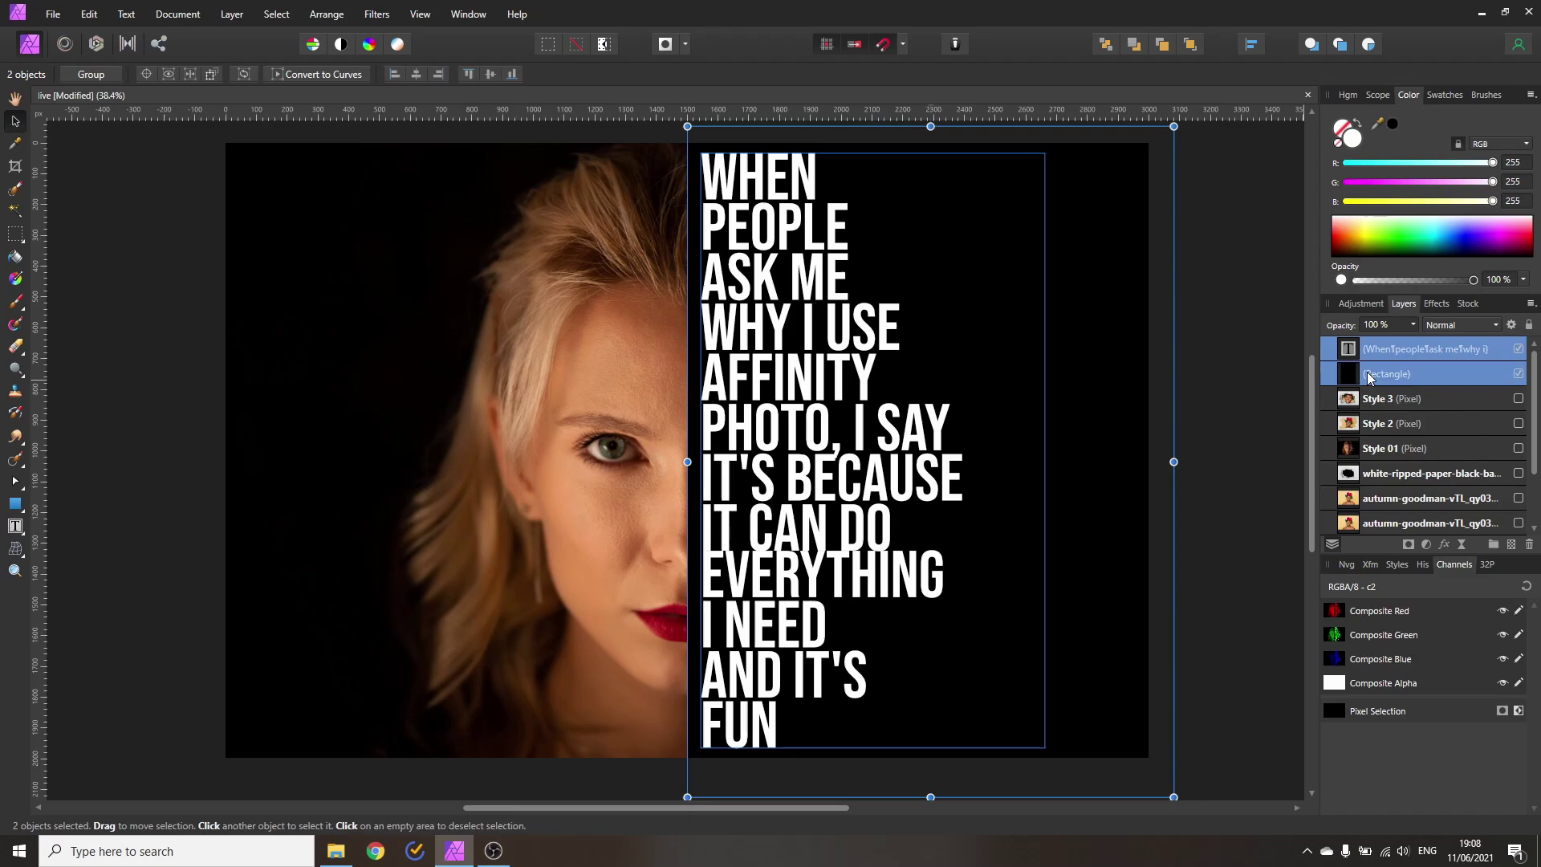
key(ctrl+g)
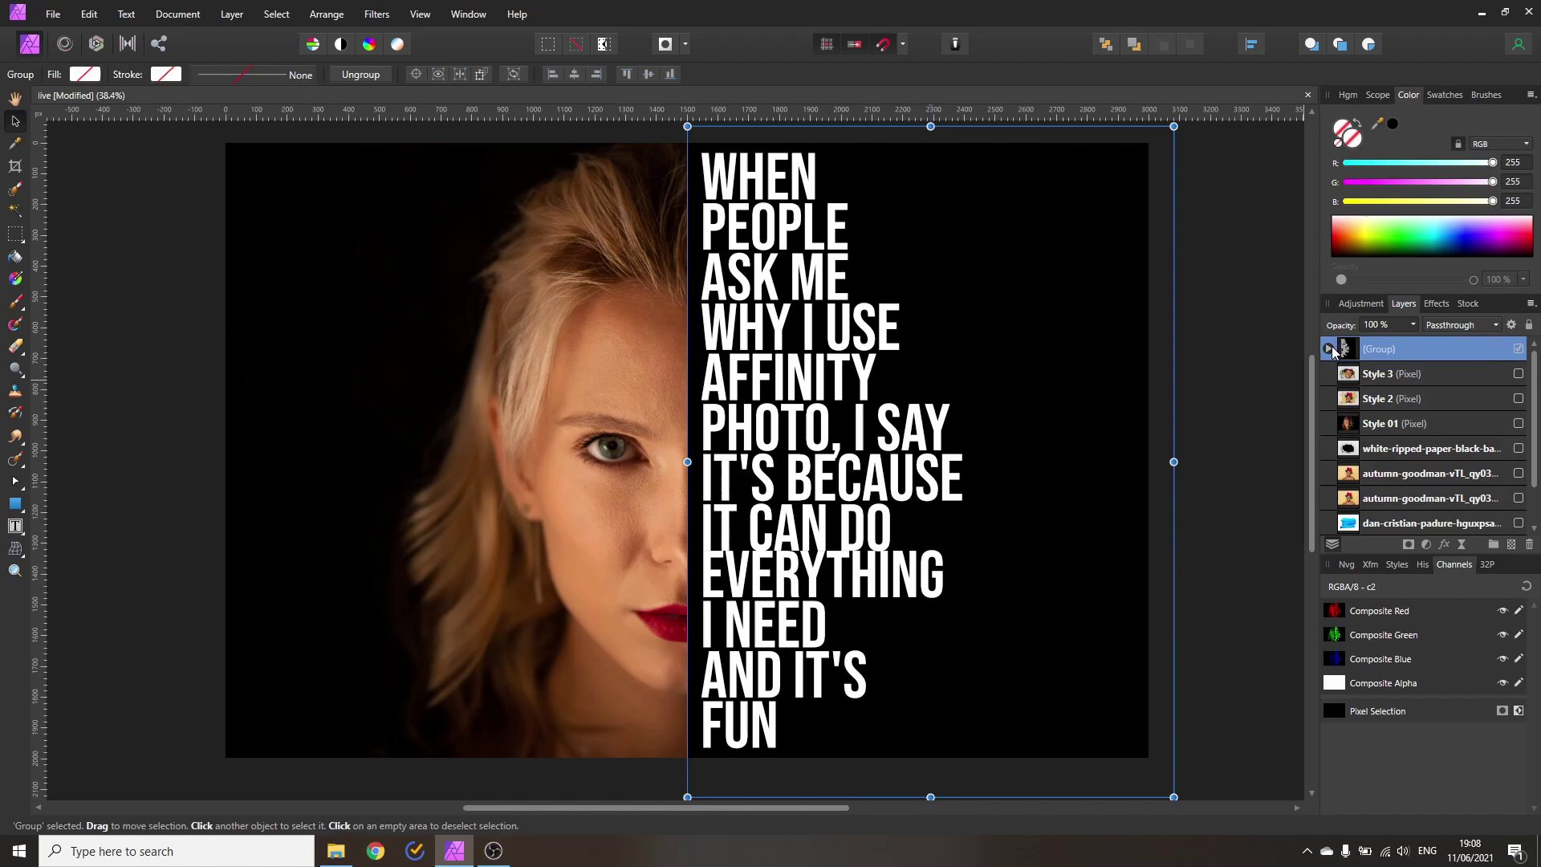
click(1329, 349)
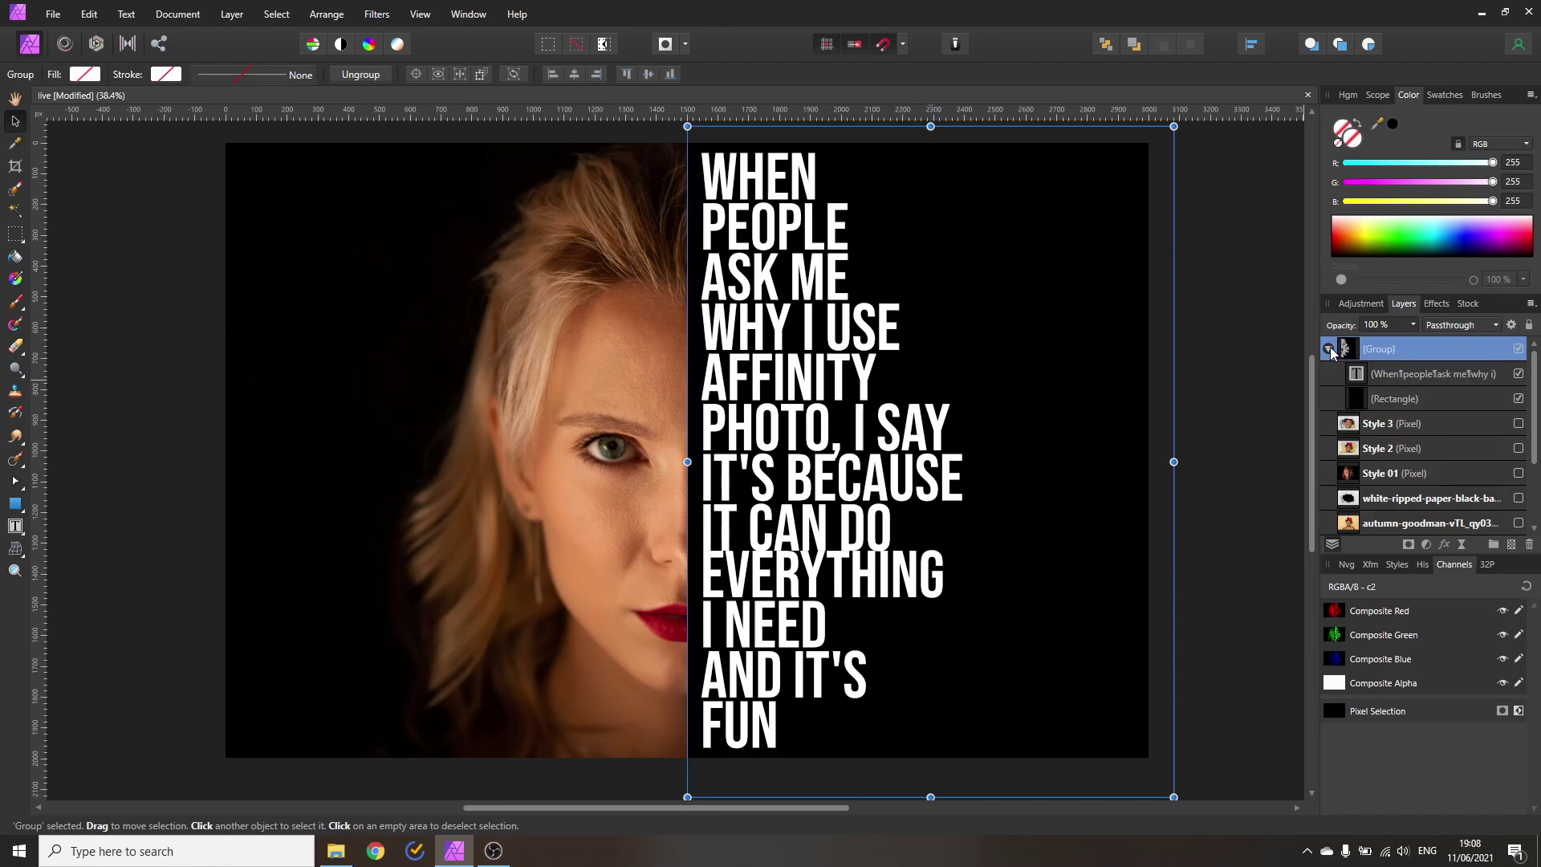
click(1365, 373)
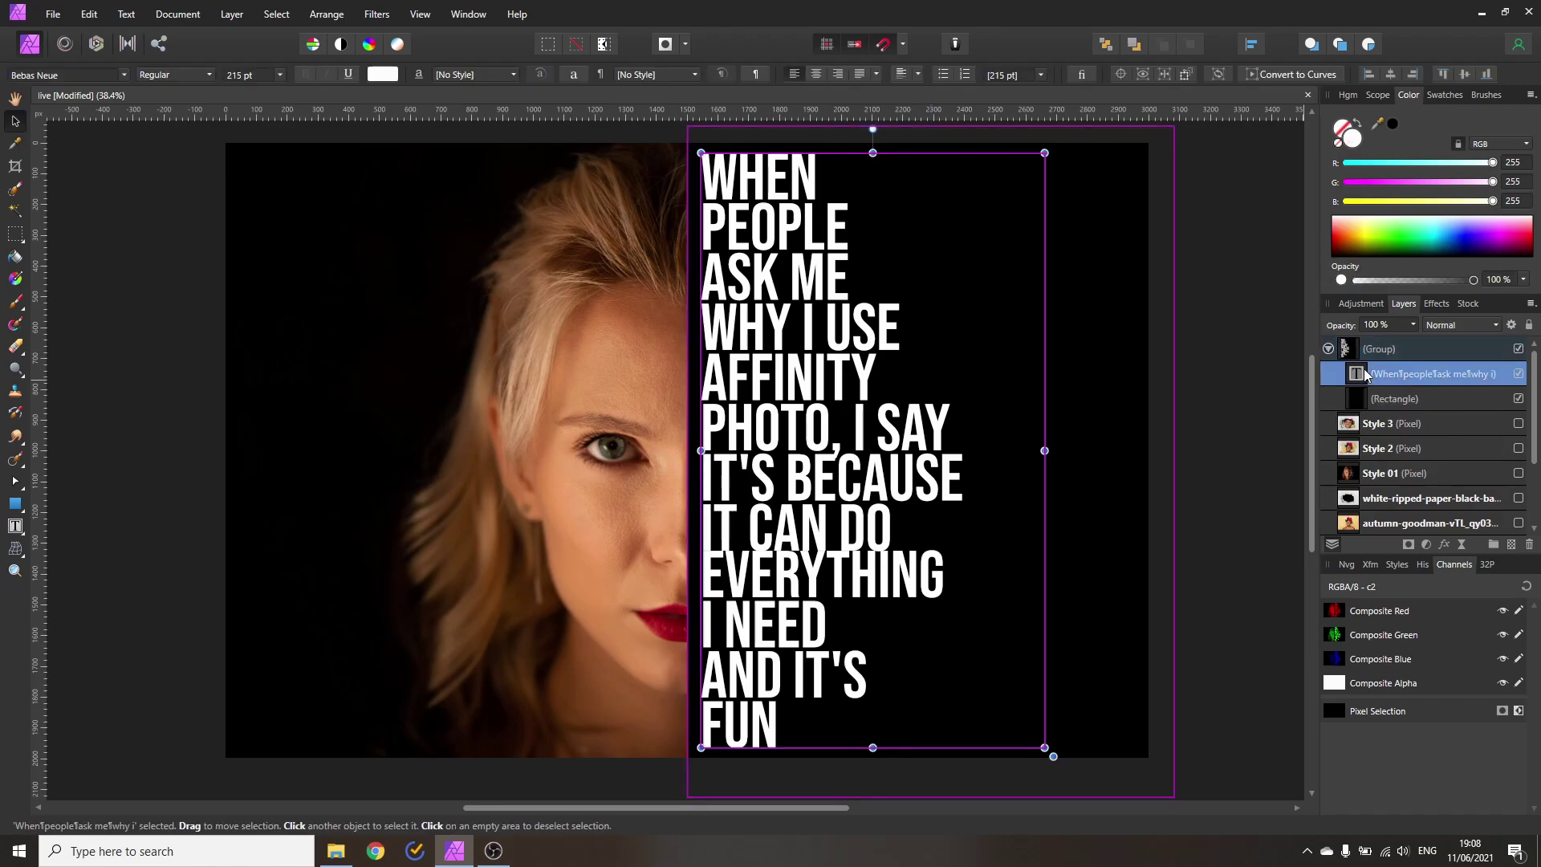
Set the quote text layer's blend mode to Erase so the letters reveal the portrait
click(1445, 330)
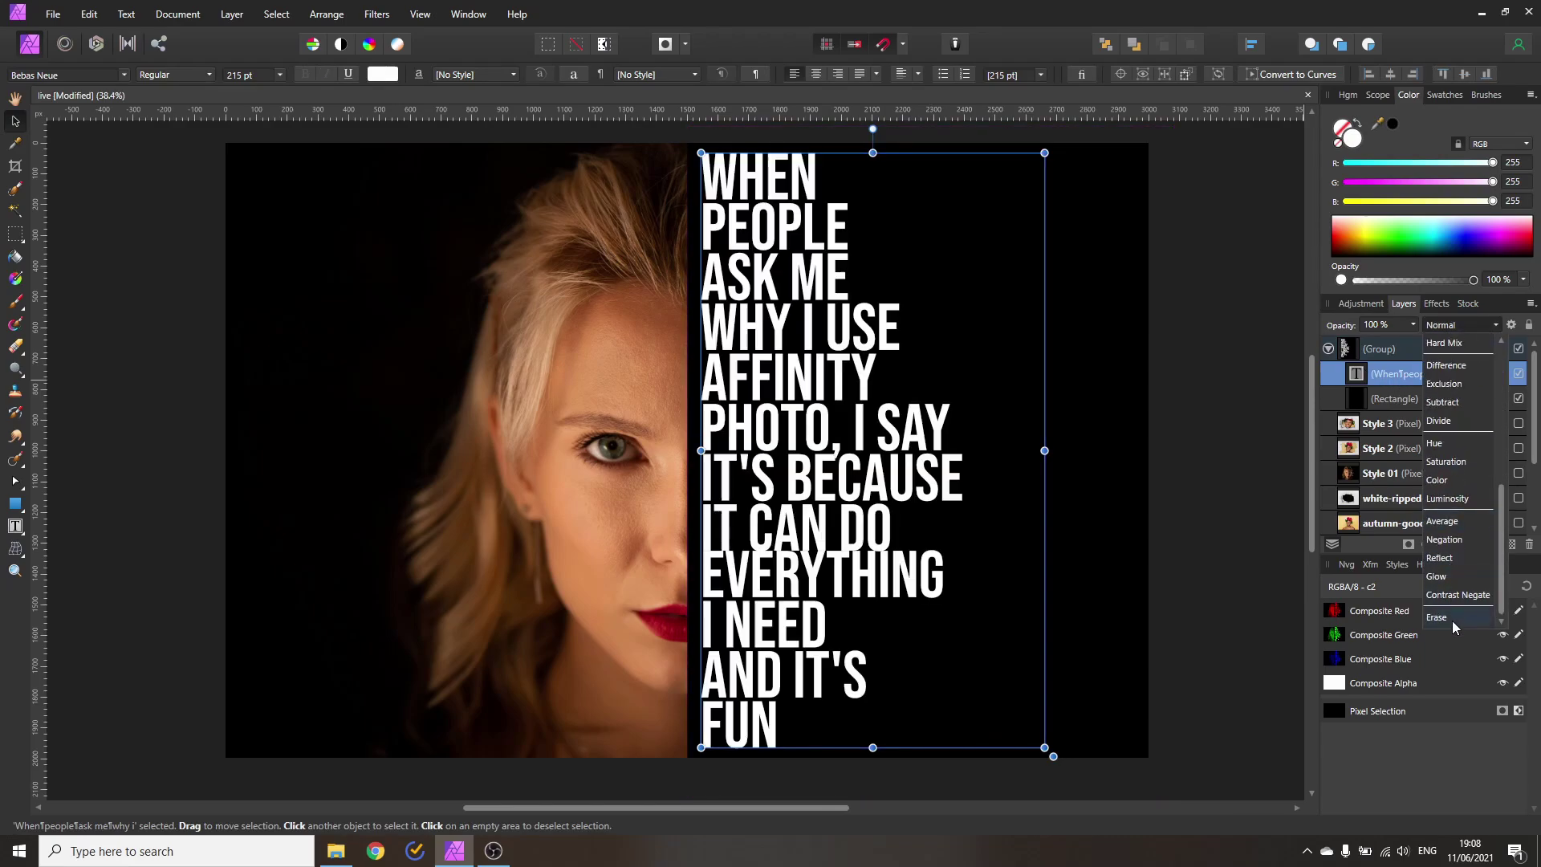
click(1453, 618)
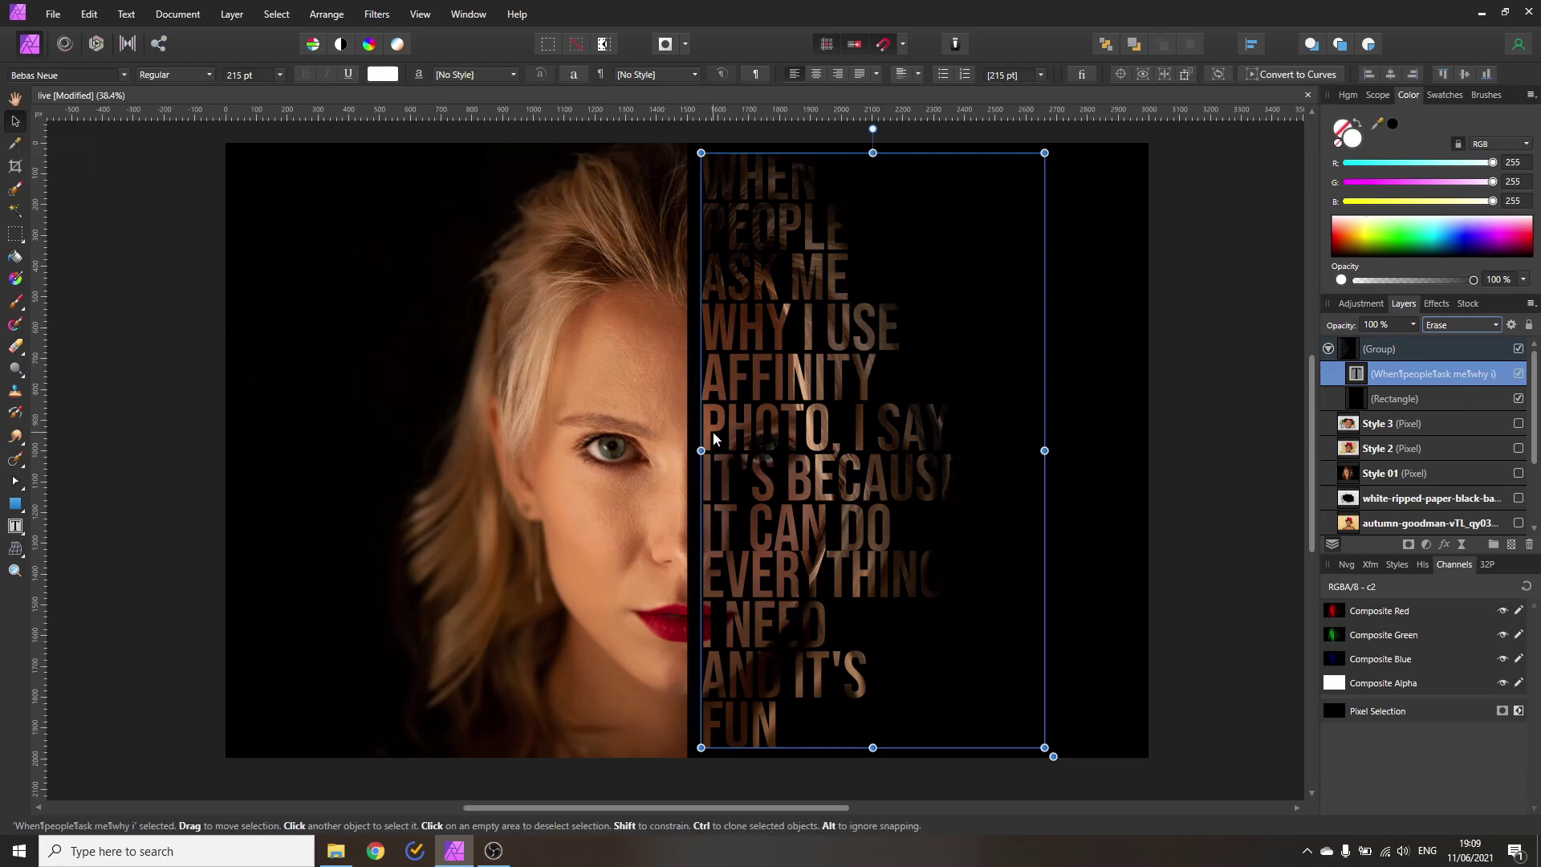
Nudge the cut-out quote text two steps left to meet the face split, then deselect
scroll(712, 431, up, 5)
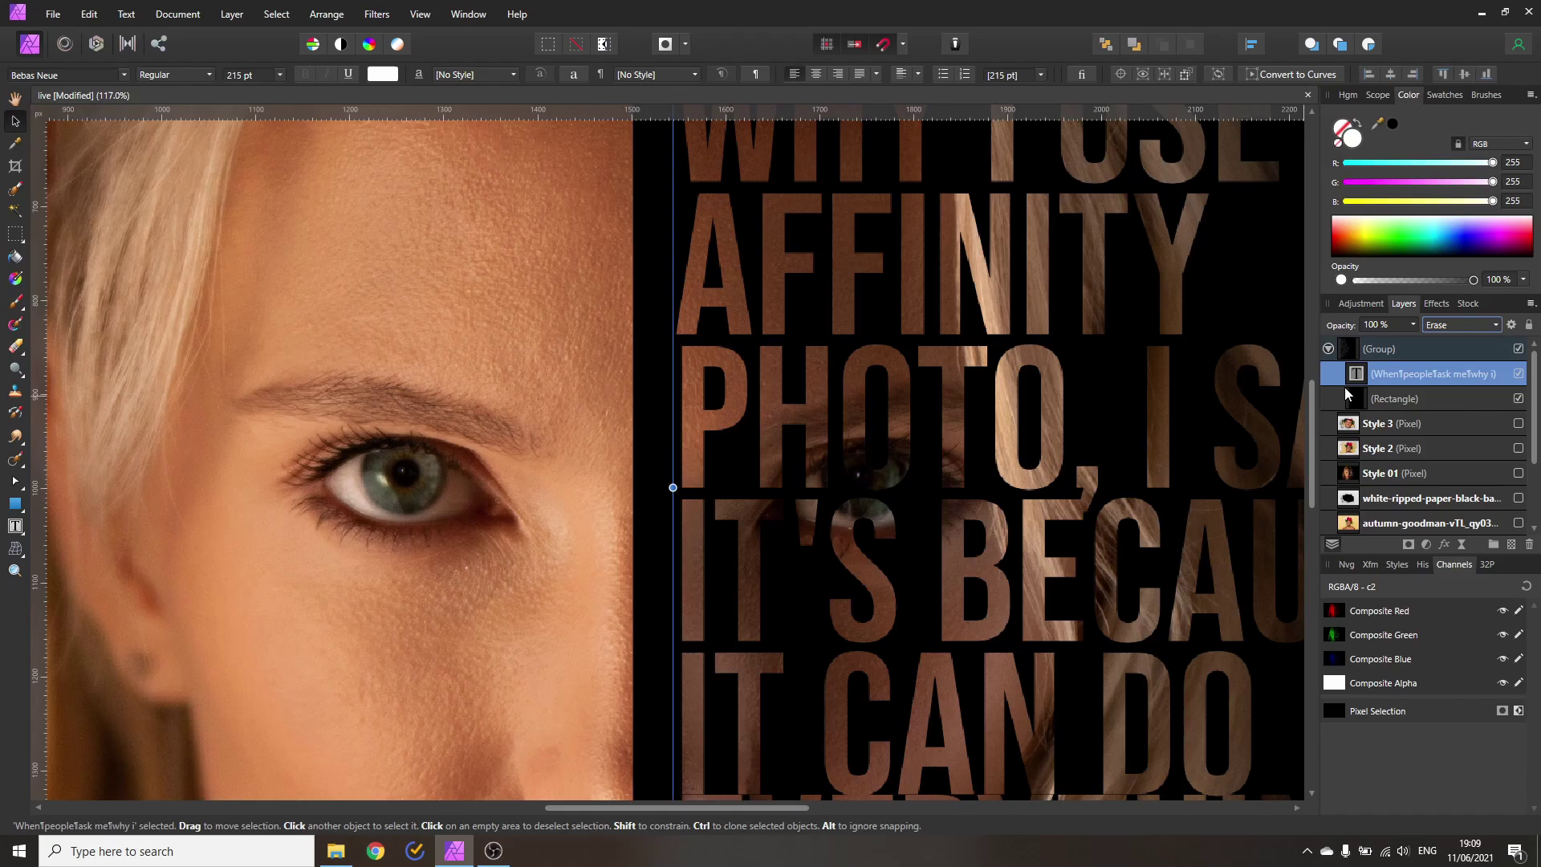
key(Left)
key(Left)
key(Left)
key(Left)
key(Left)
key(Left)
key(Left)
key(Left)
key(Left)
key(Left)
key(Left)
key(Left)
key(Left)
key(Left)
key(Left)
key(Left)
key(Left)
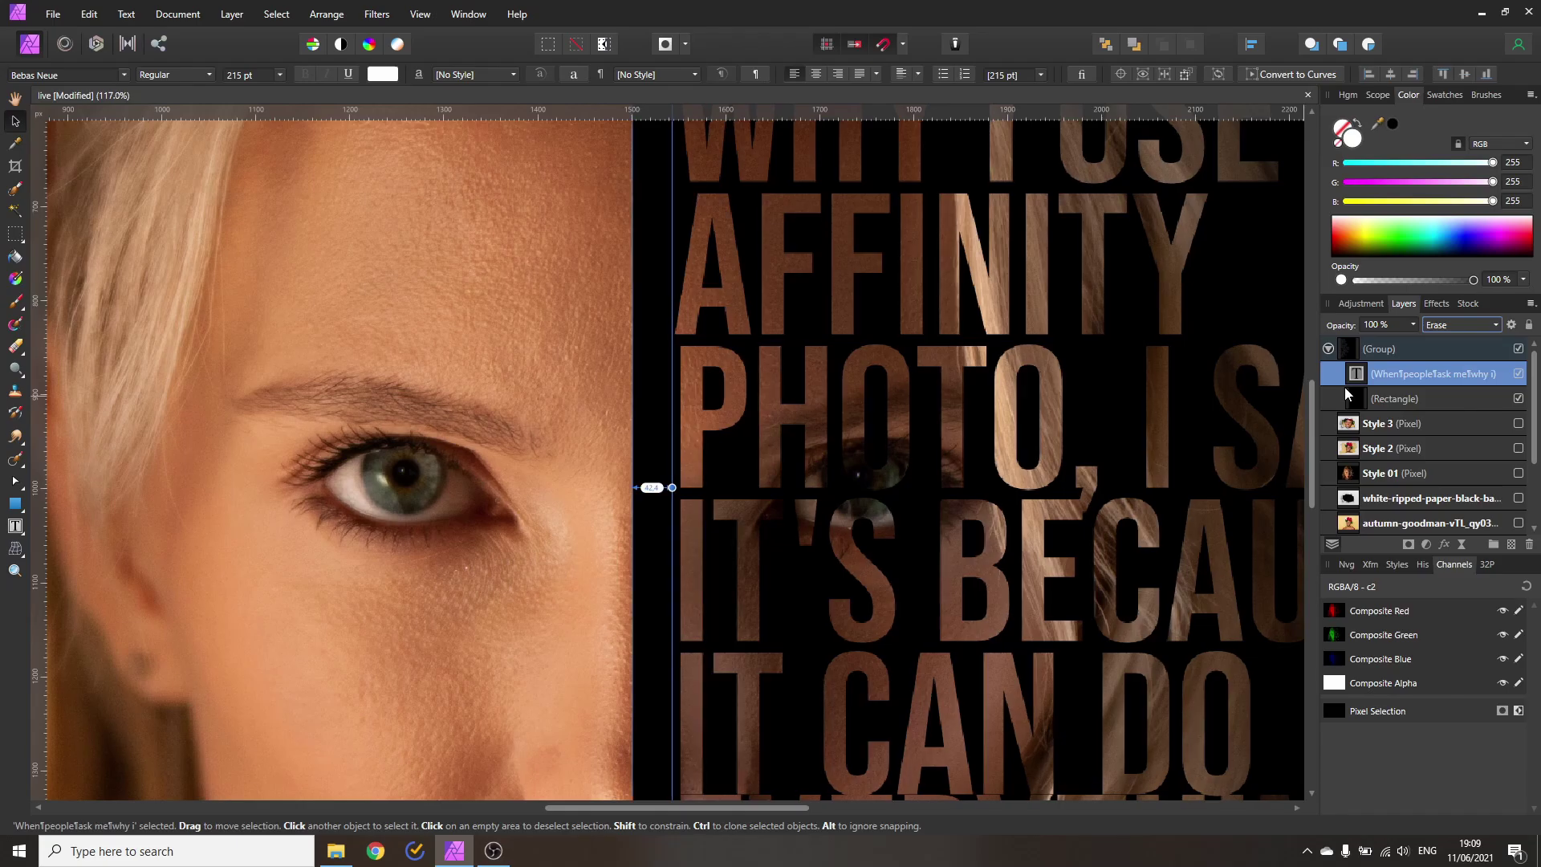
key(Left)
key(Left)
key(Left)
key(Left)
key(Left)
key(Left)
key(Left)
key(Left)
key(Left)
key(Left)
key(Left)
key(Left)
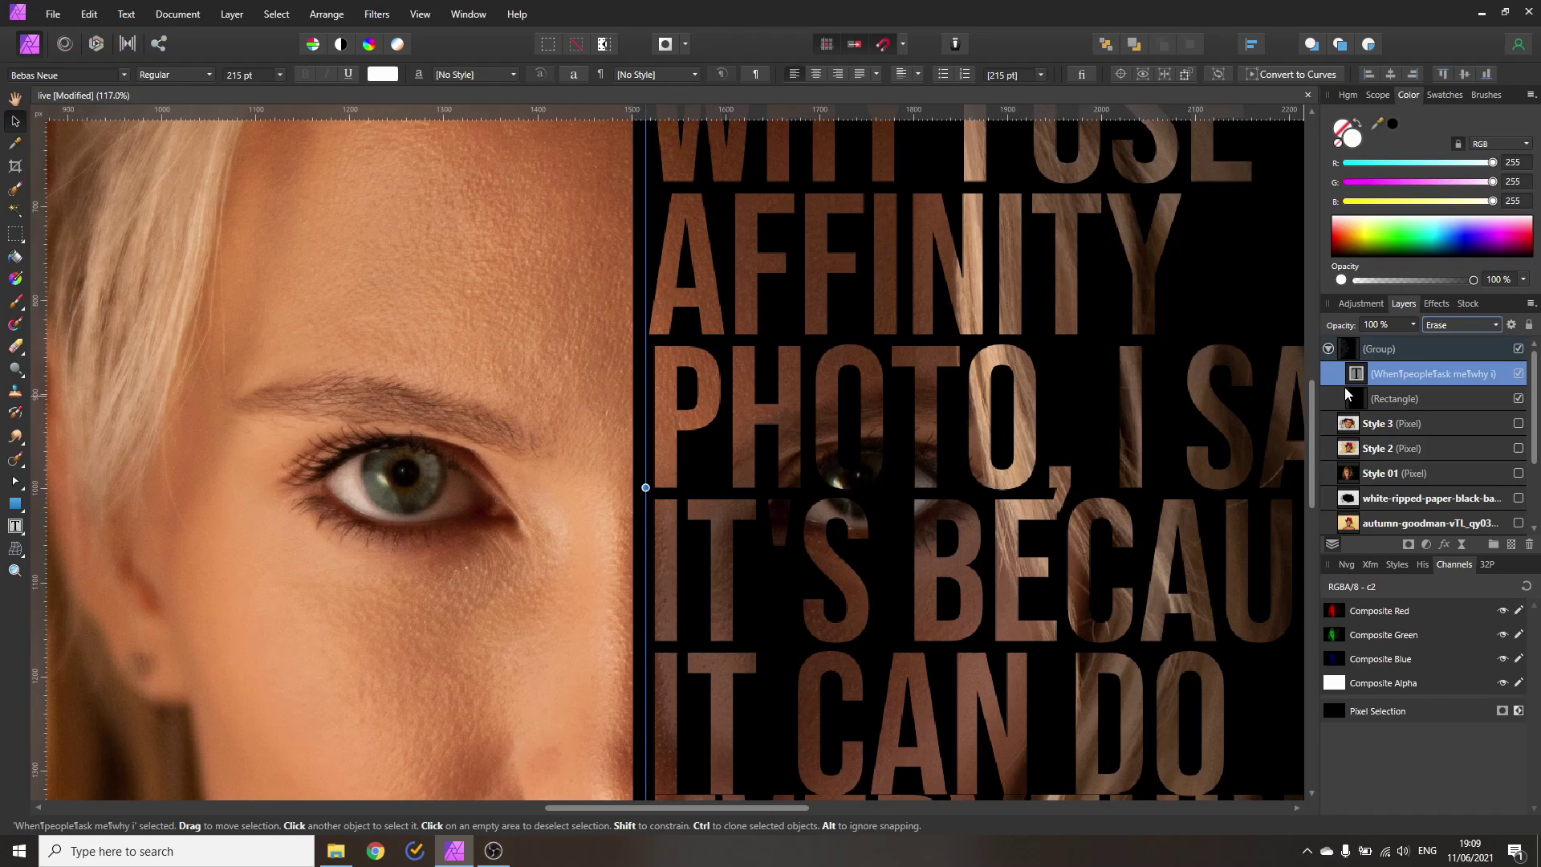
scroll(1003, 391, down, 6)
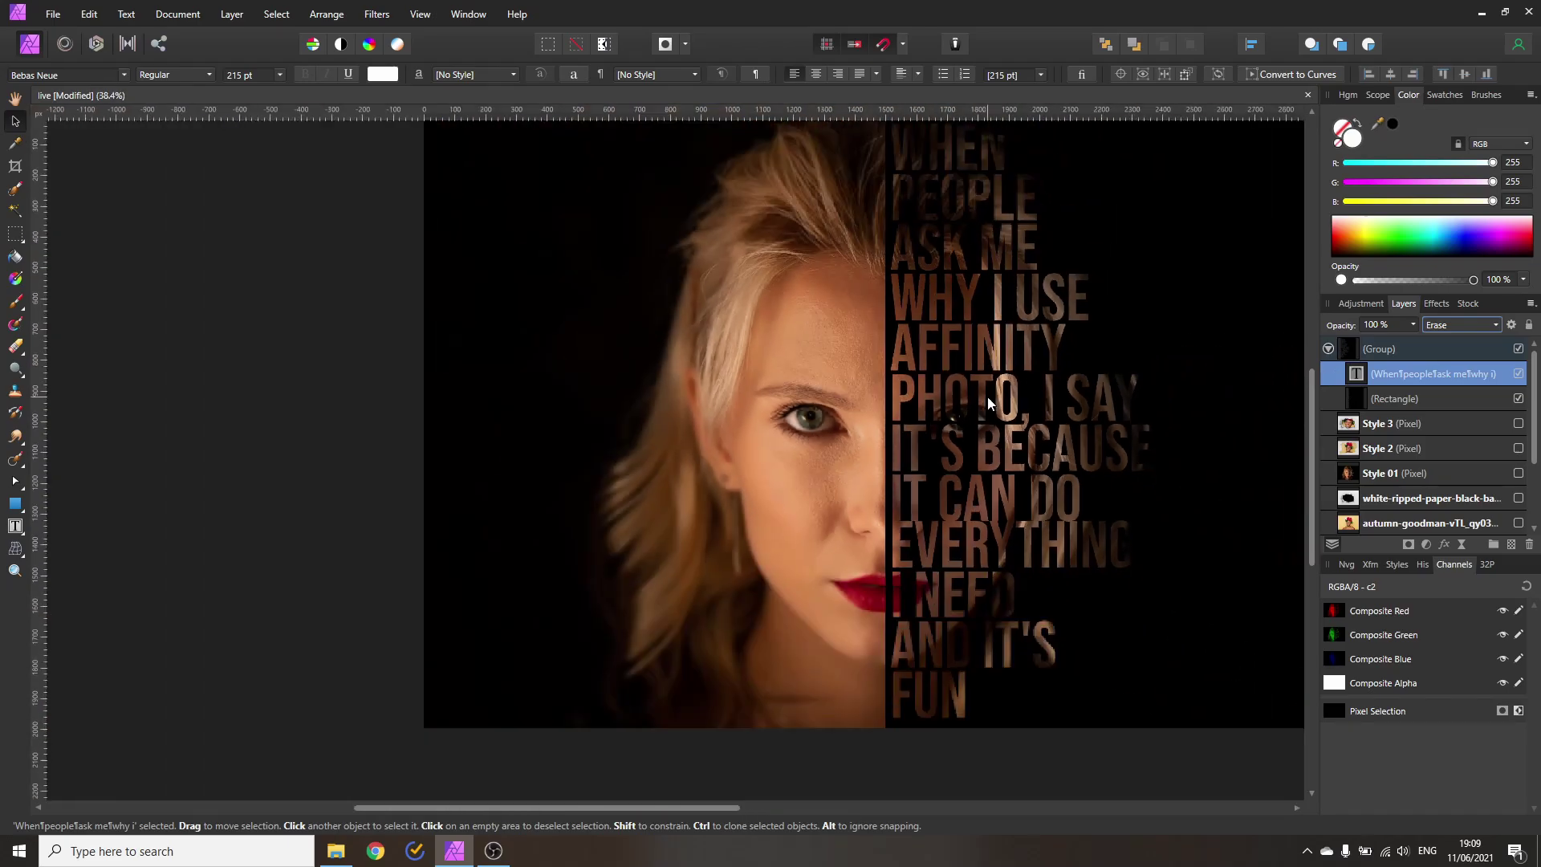
scroll(910, 420, up, 1)
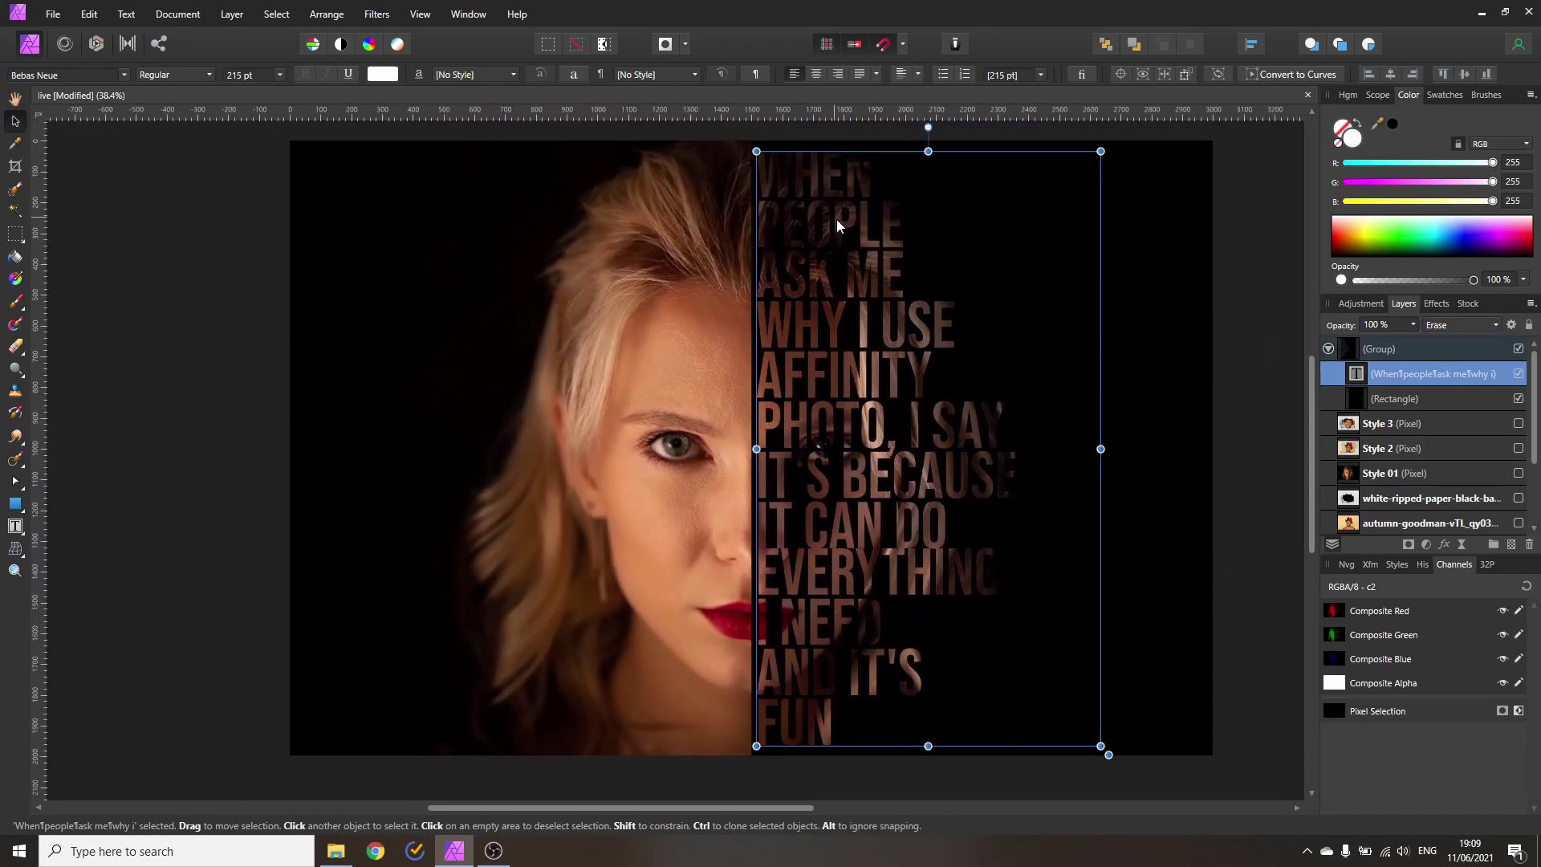
scroll(836, 219, up, 4)
scroll(841, 237, up, 2)
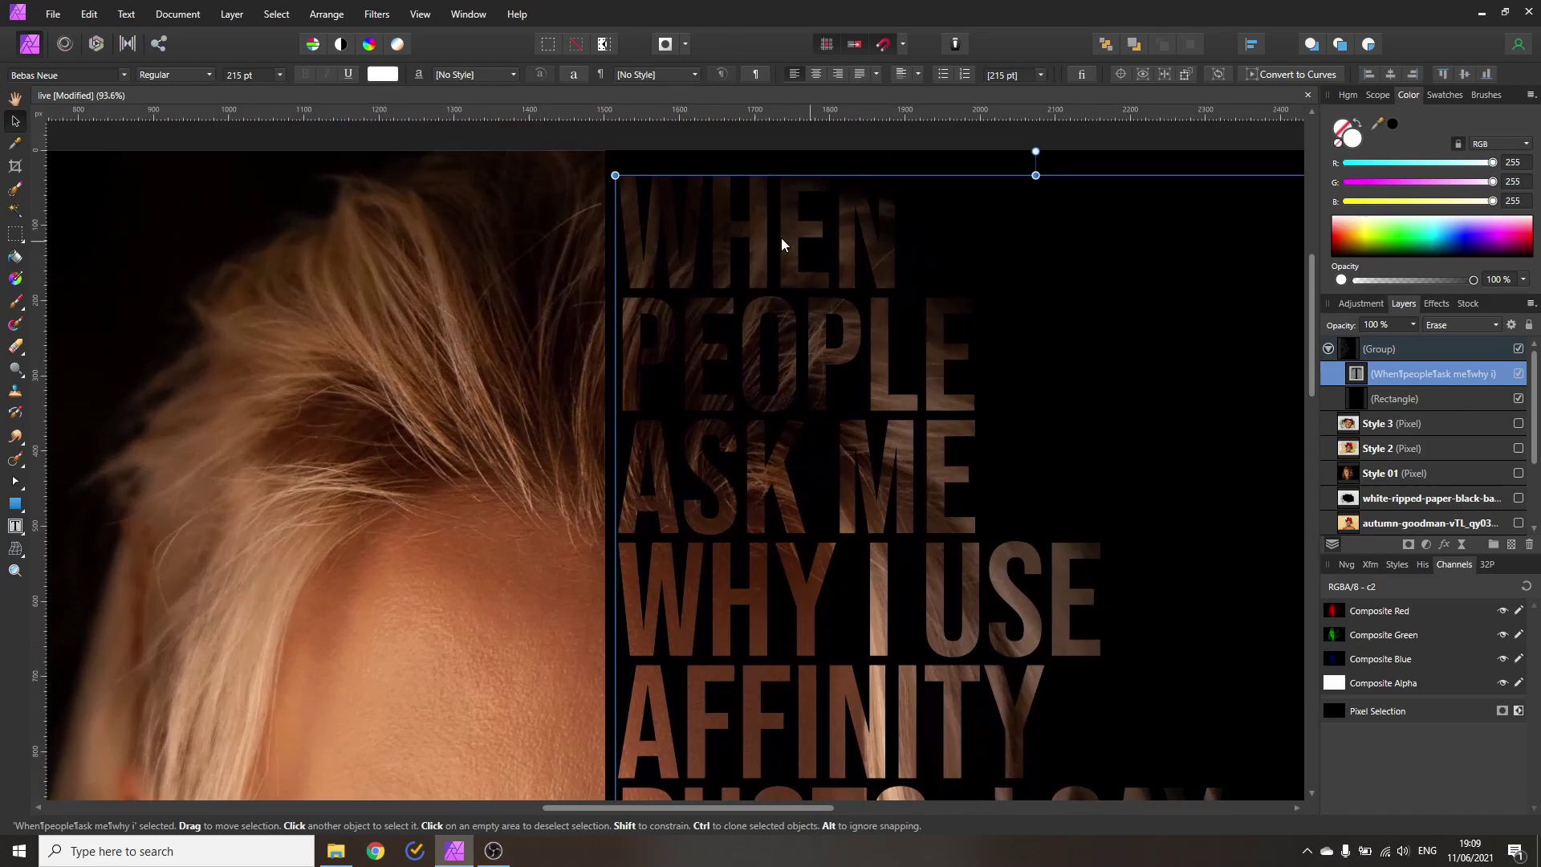
scroll(830, 414, down, 5)
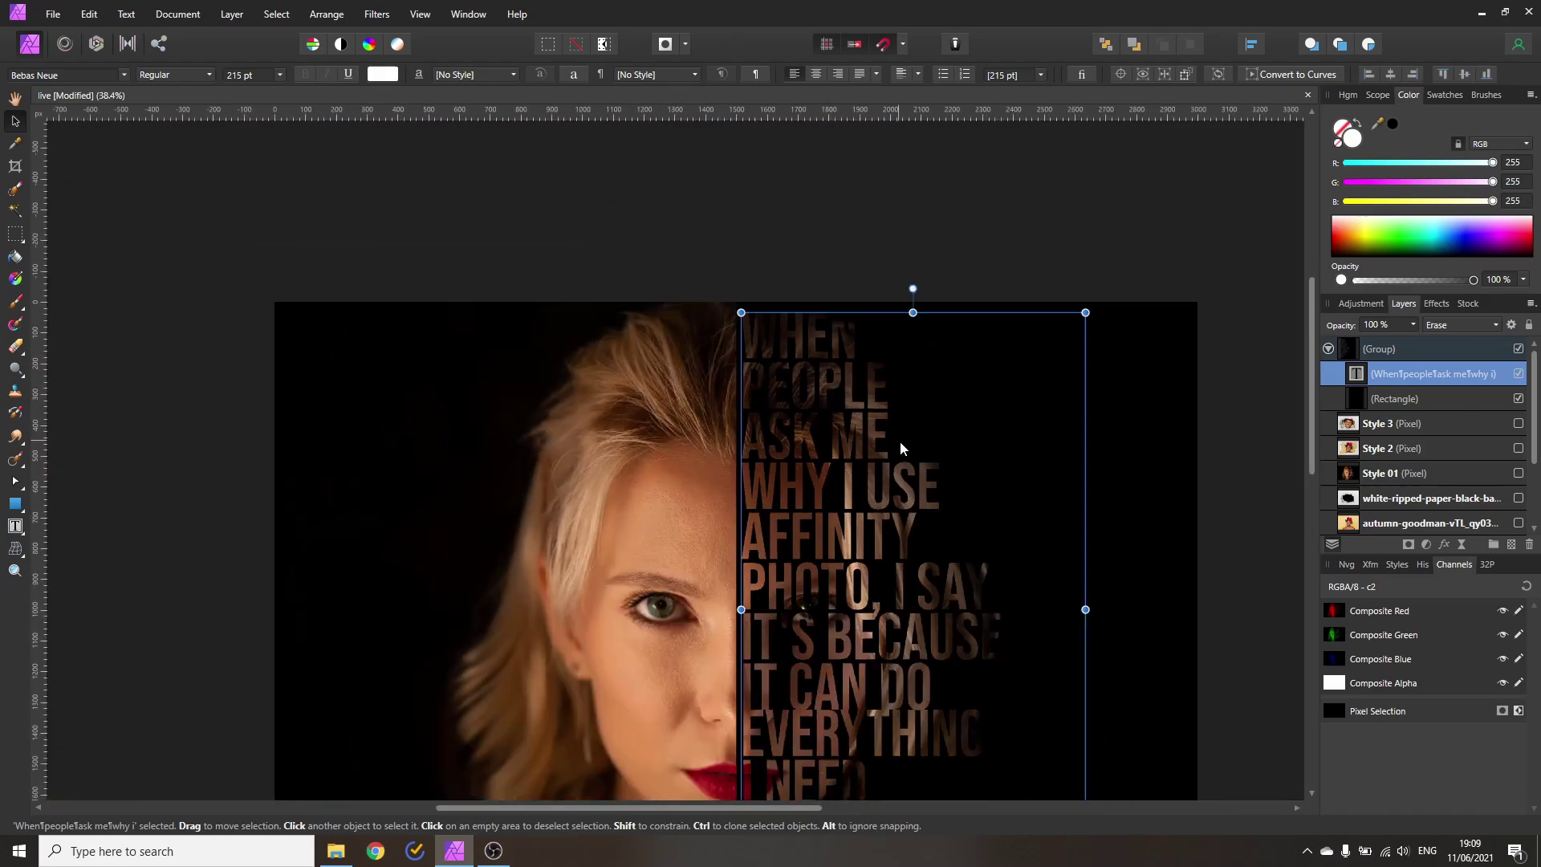
scroll(898, 440, down, 2)
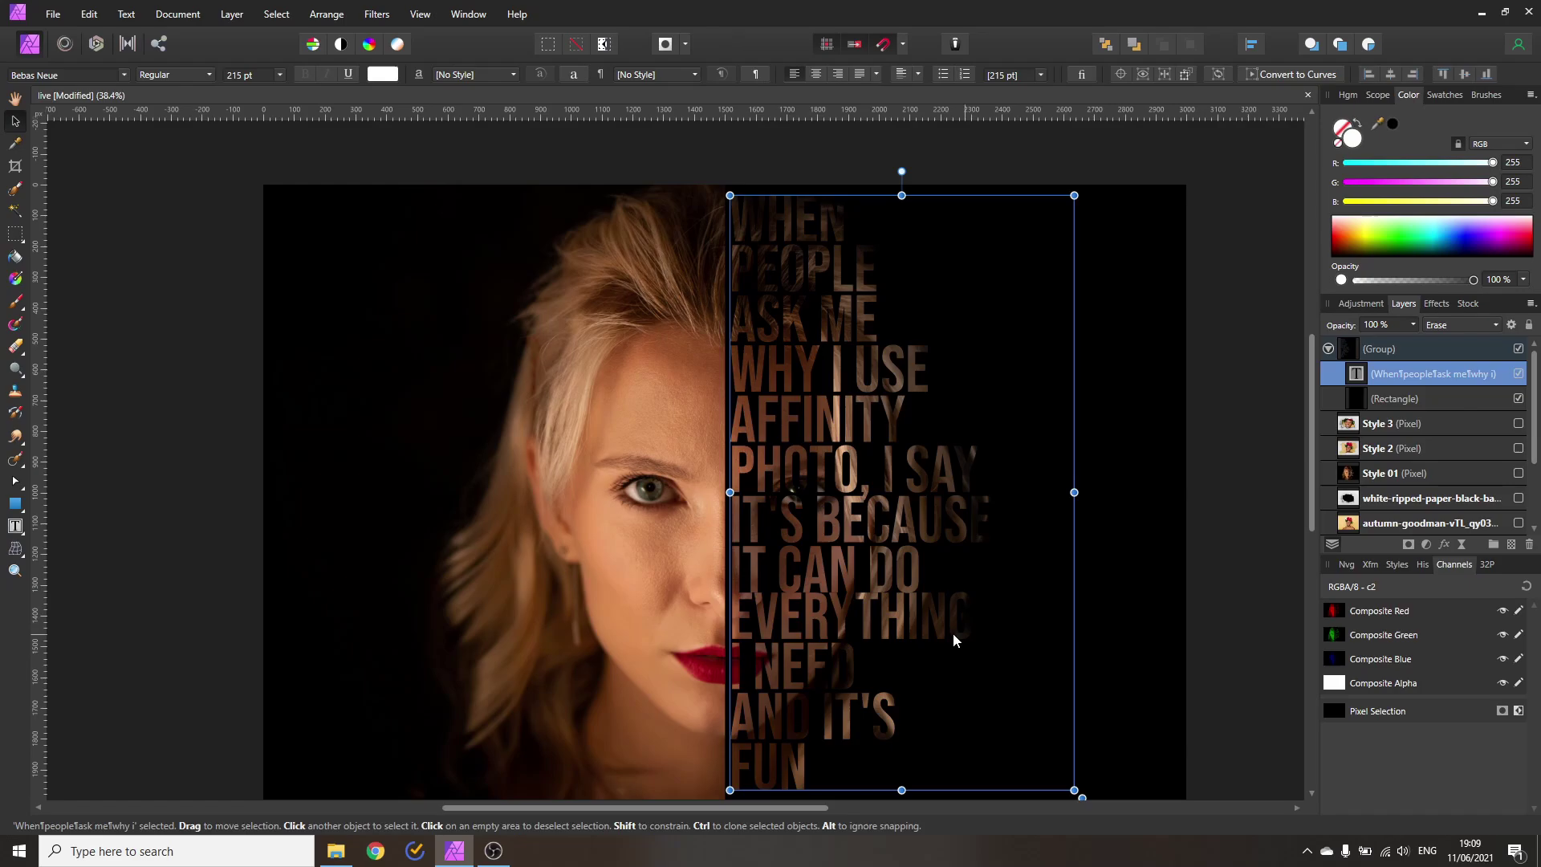
click(185, 411)
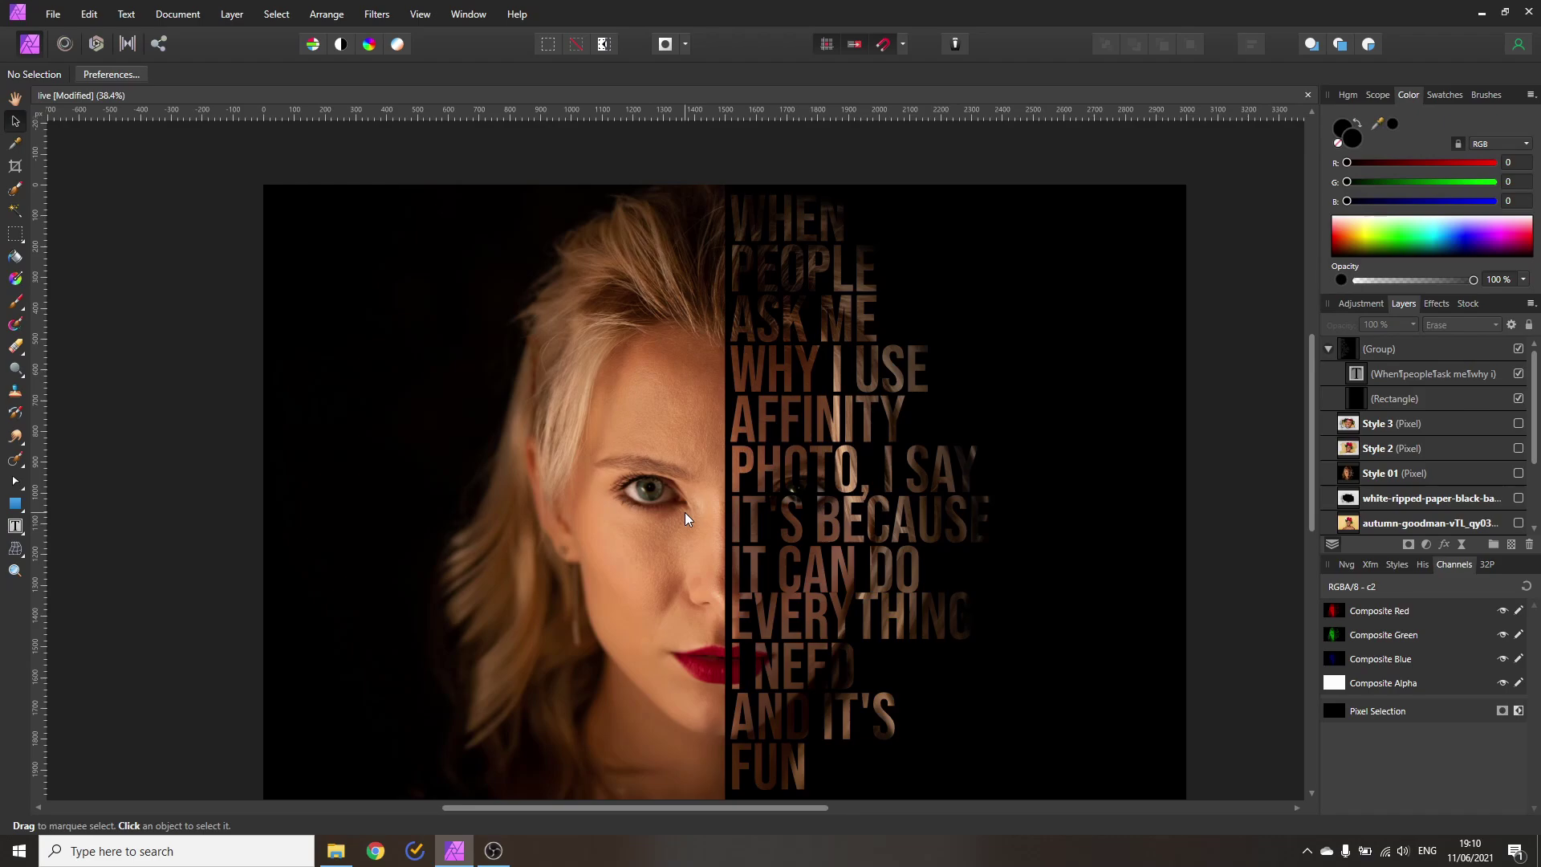
Marquee-select the right text half of the image and add a Brightness / Contrast adjustment
drag(729, 473, 669, 441)
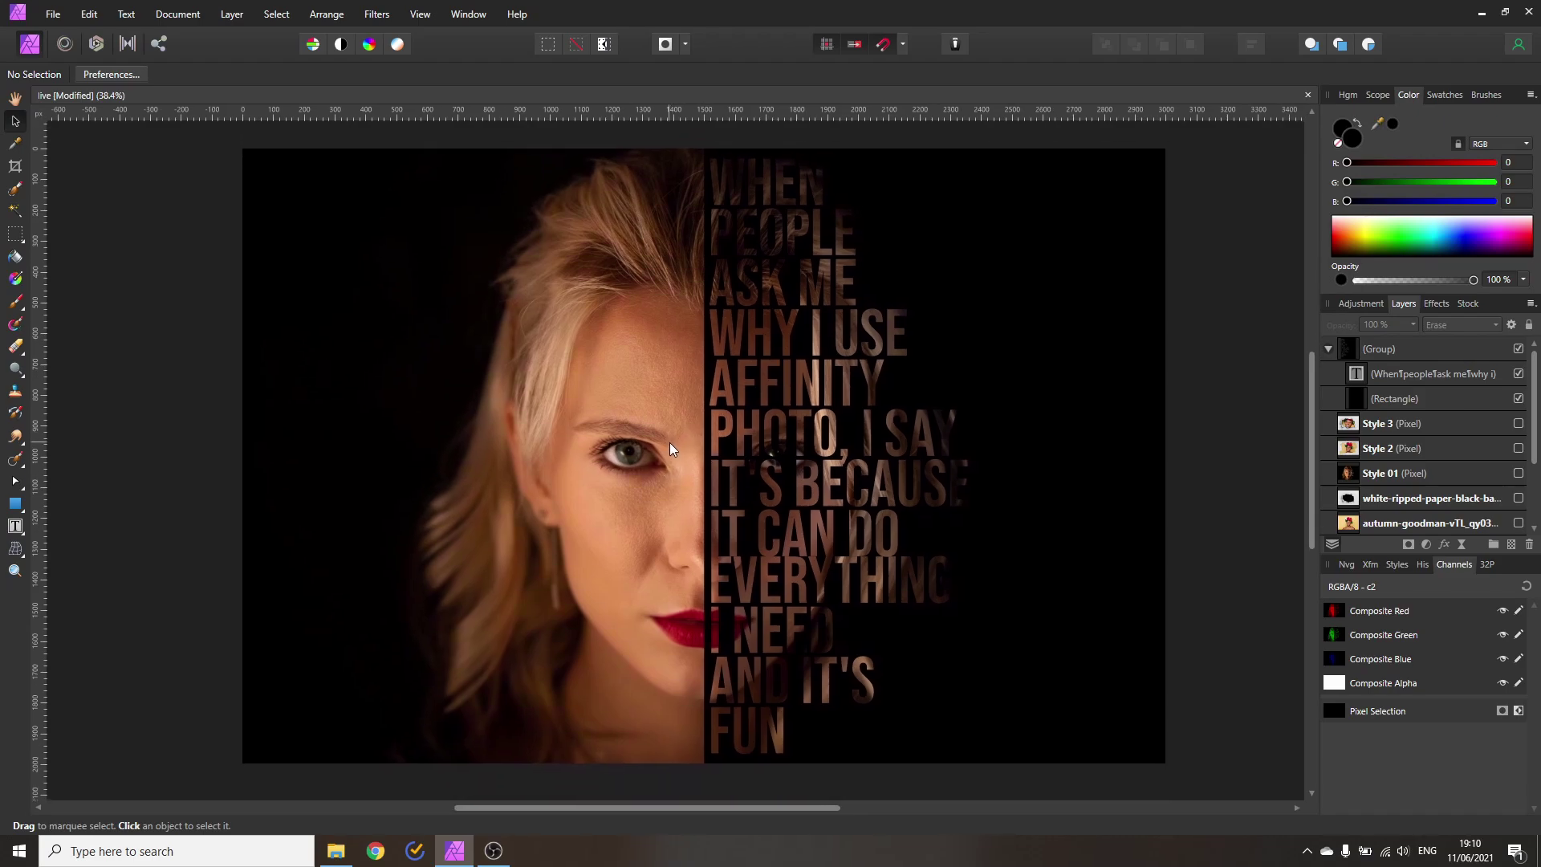
click(16, 235)
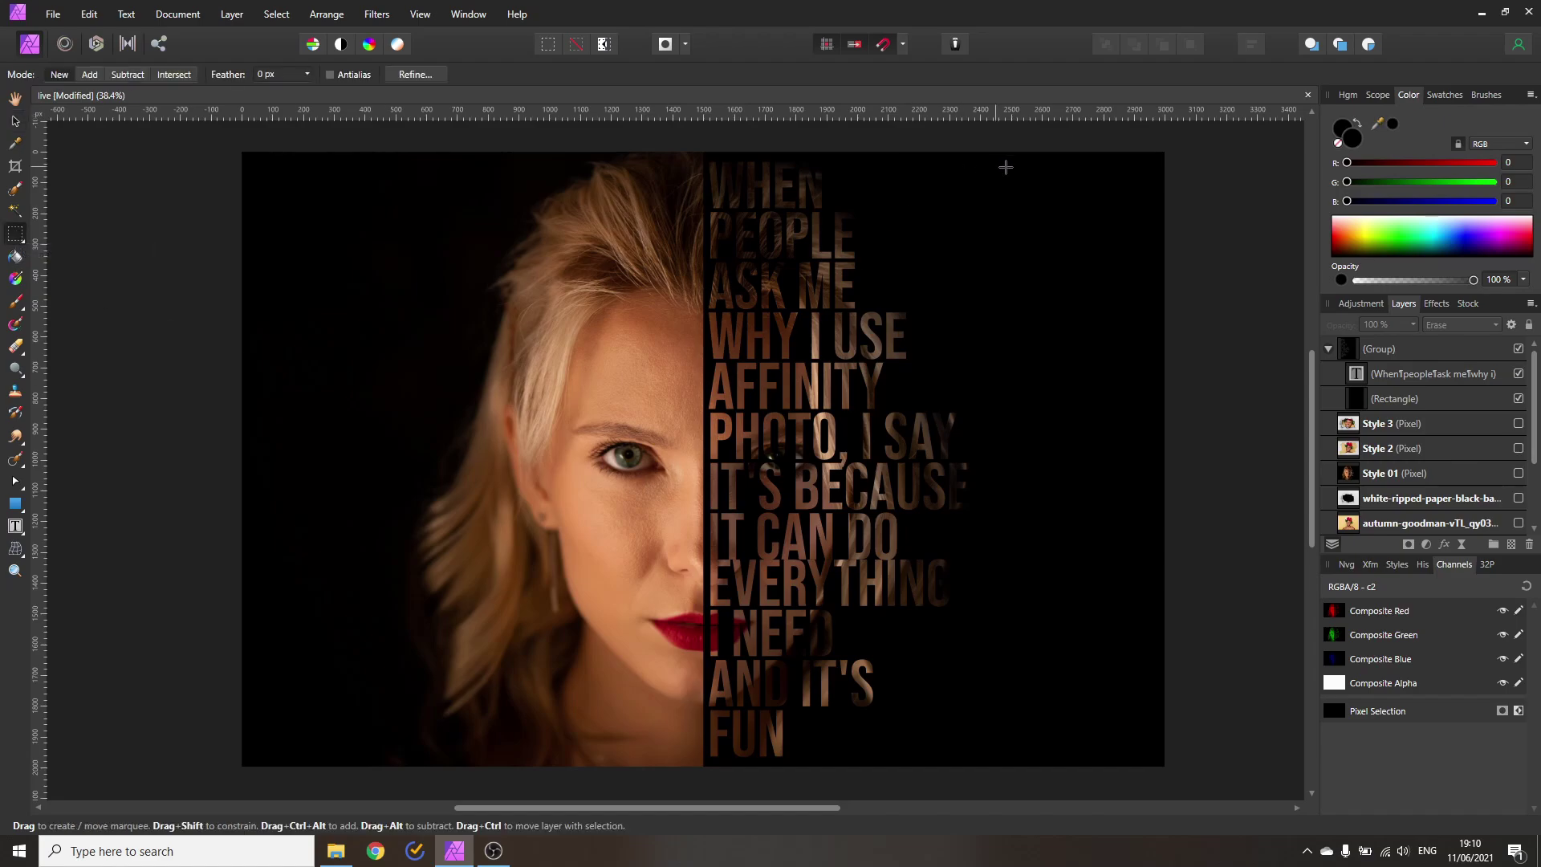
drag(1183, 143, 708, 773)
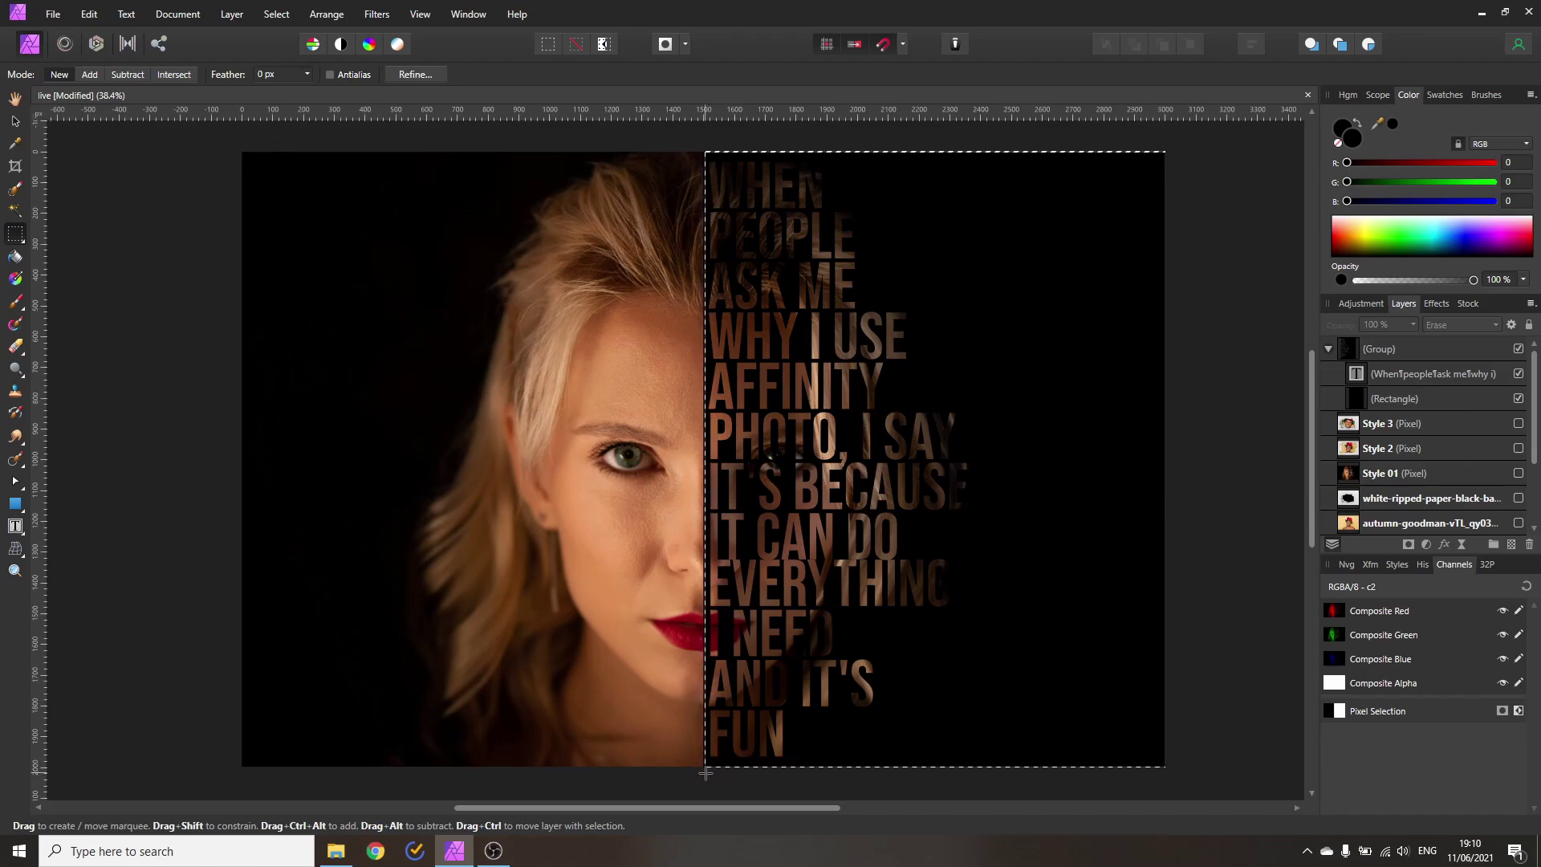
click(1425, 544)
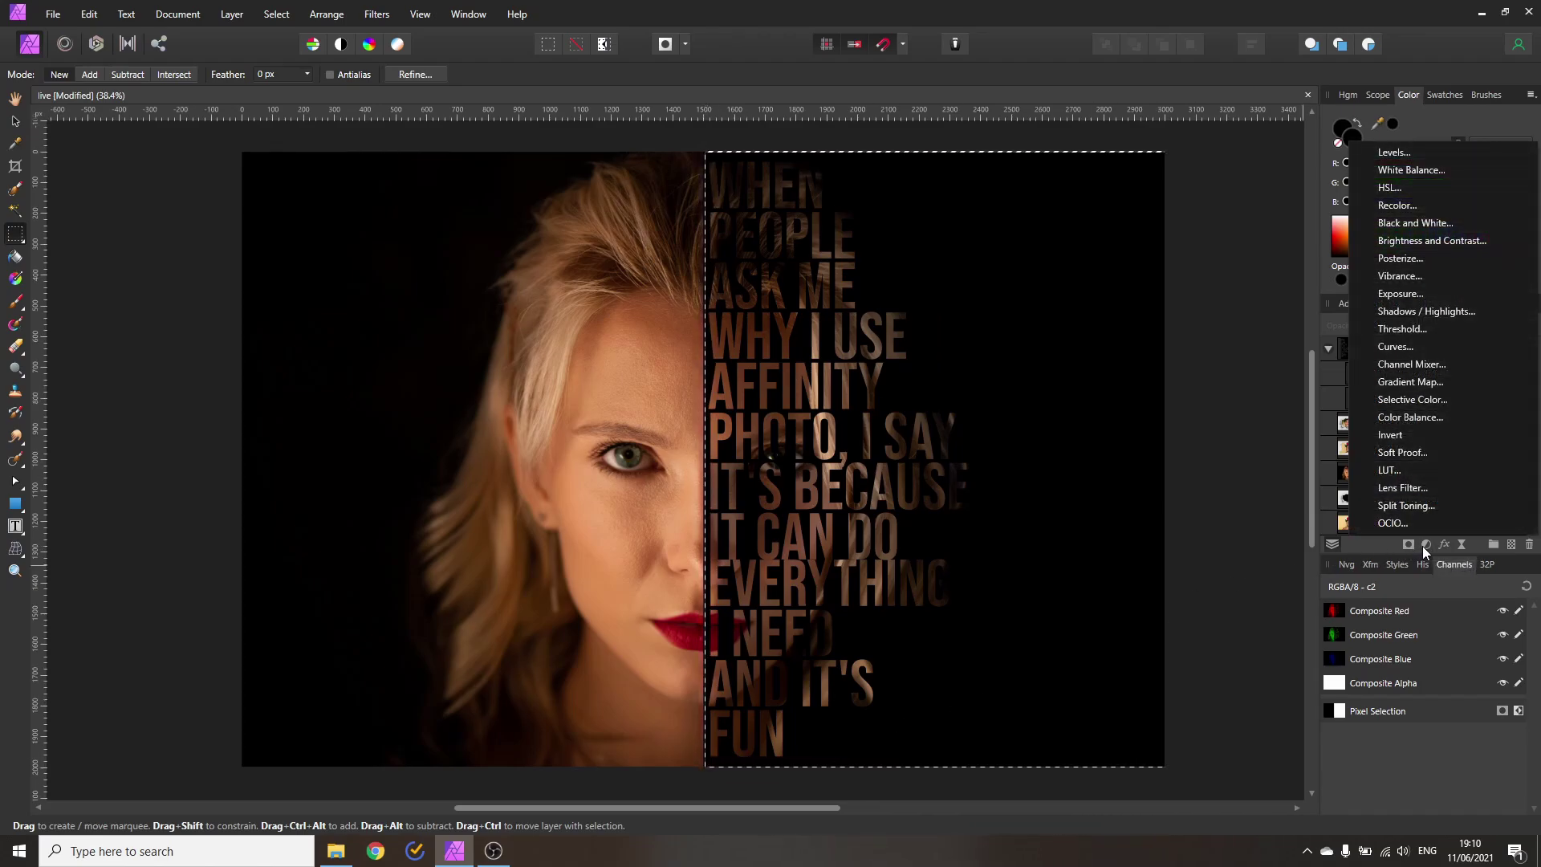
click(1418, 242)
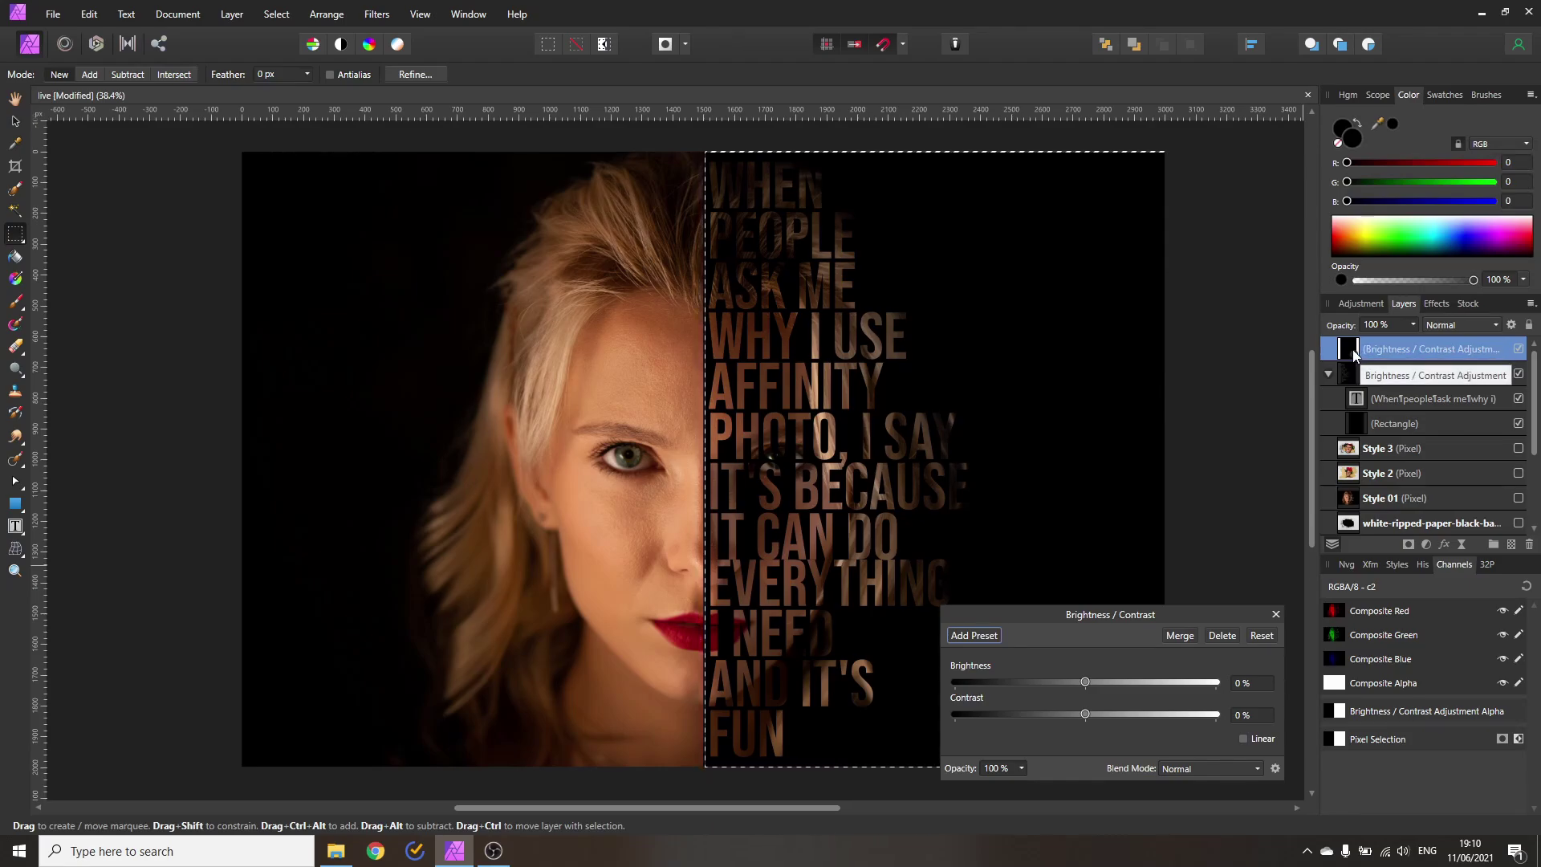
Put the Brightness/Contrast adjustment beneath the text group with Brightness 38% and Contrast 8%
click(1330, 374)
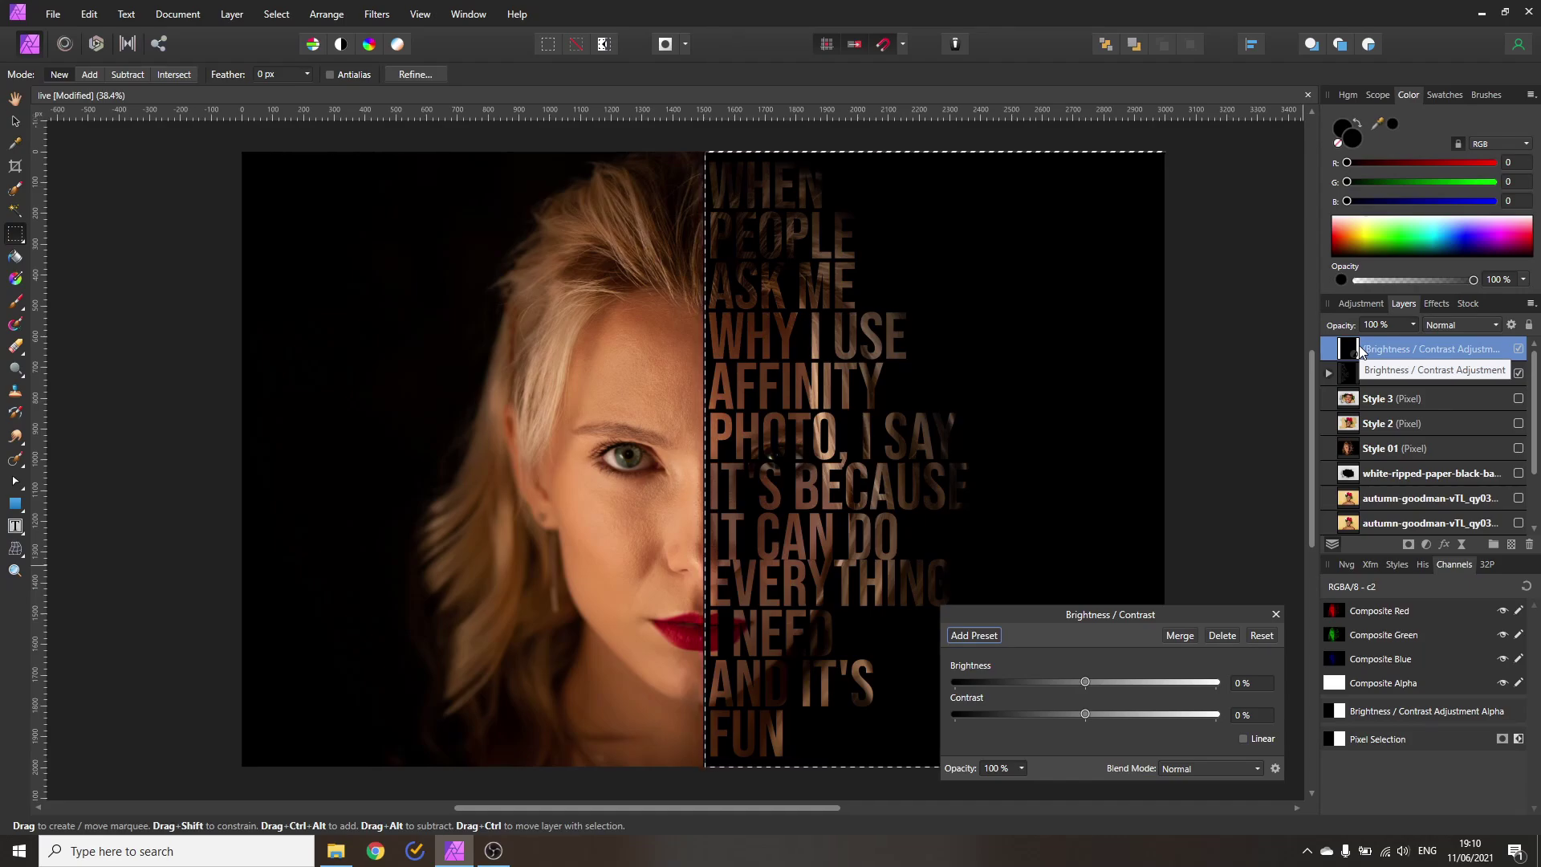
key(ctrl+[)
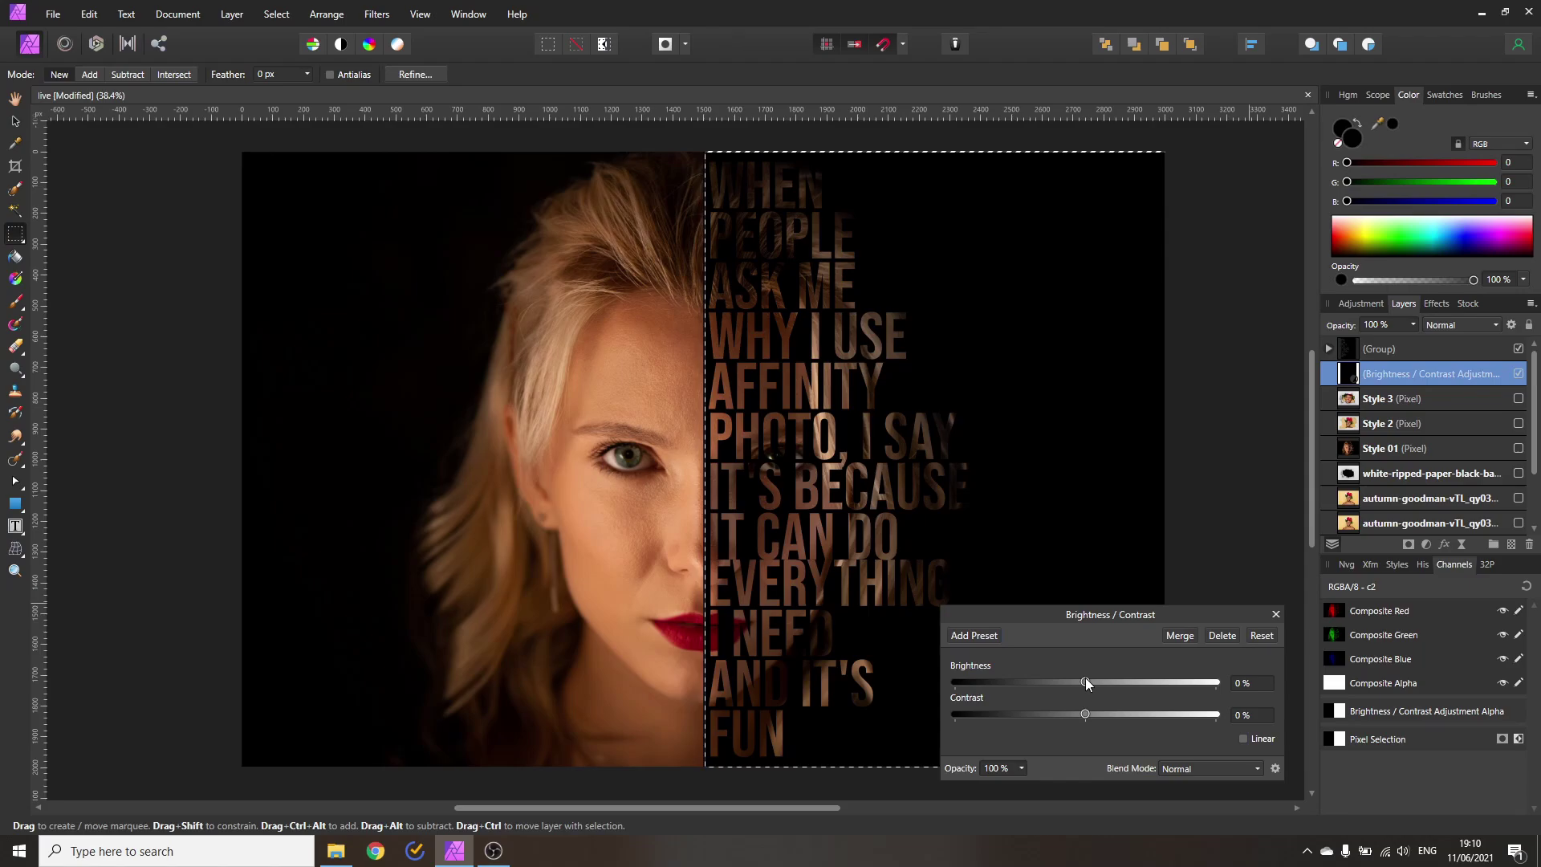
drag(1085, 677, 1124, 677)
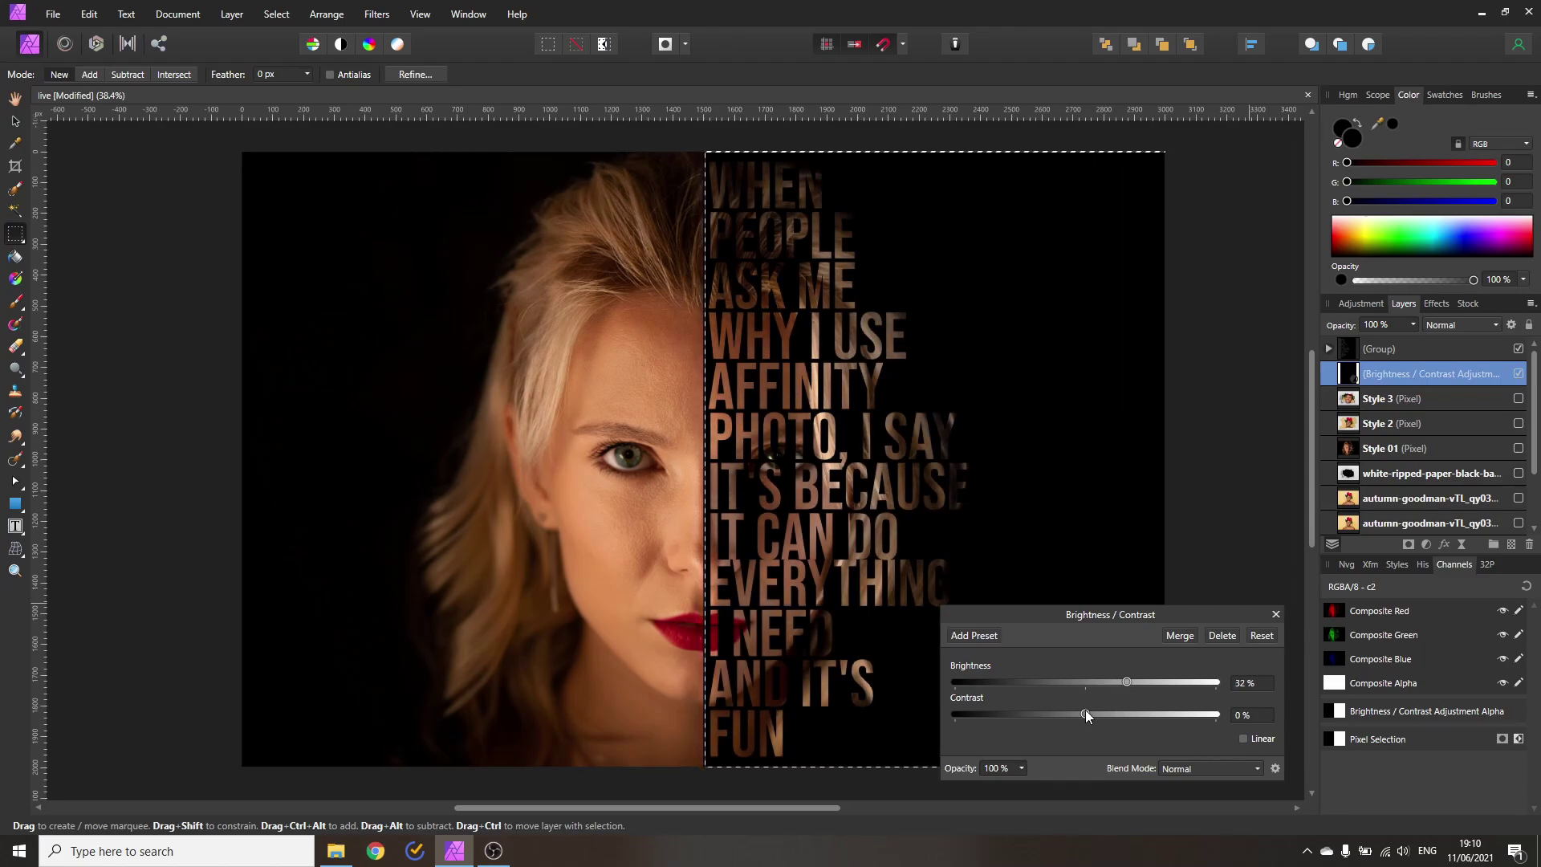
mouse_move(1085, 713)
mouse_down()
mouse_move(1115, 713)
mouse_move(1097, 714)
mouse_up()
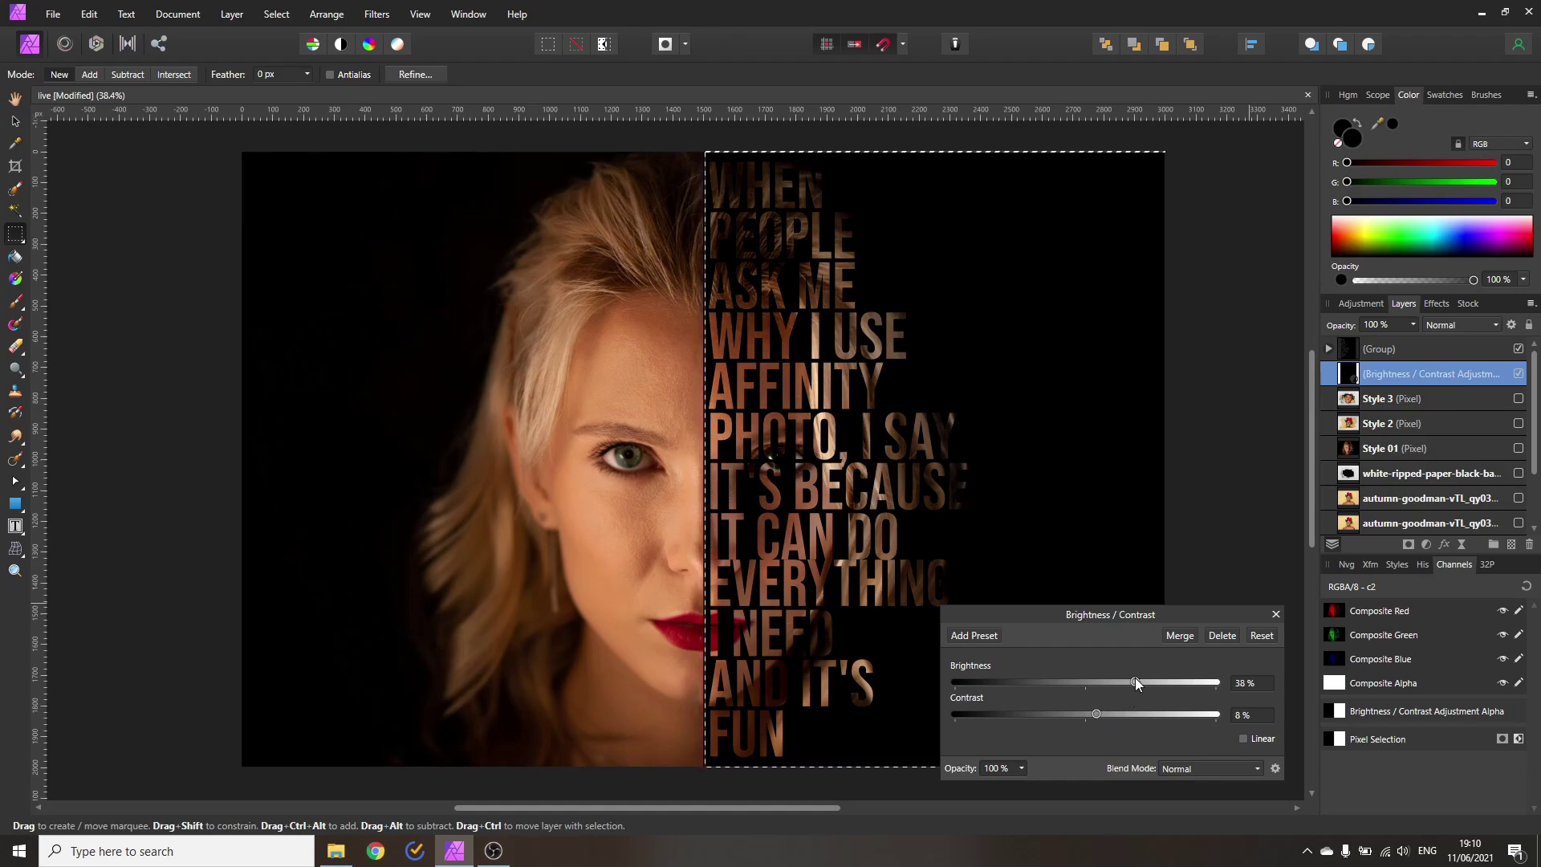
click(1275, 614)
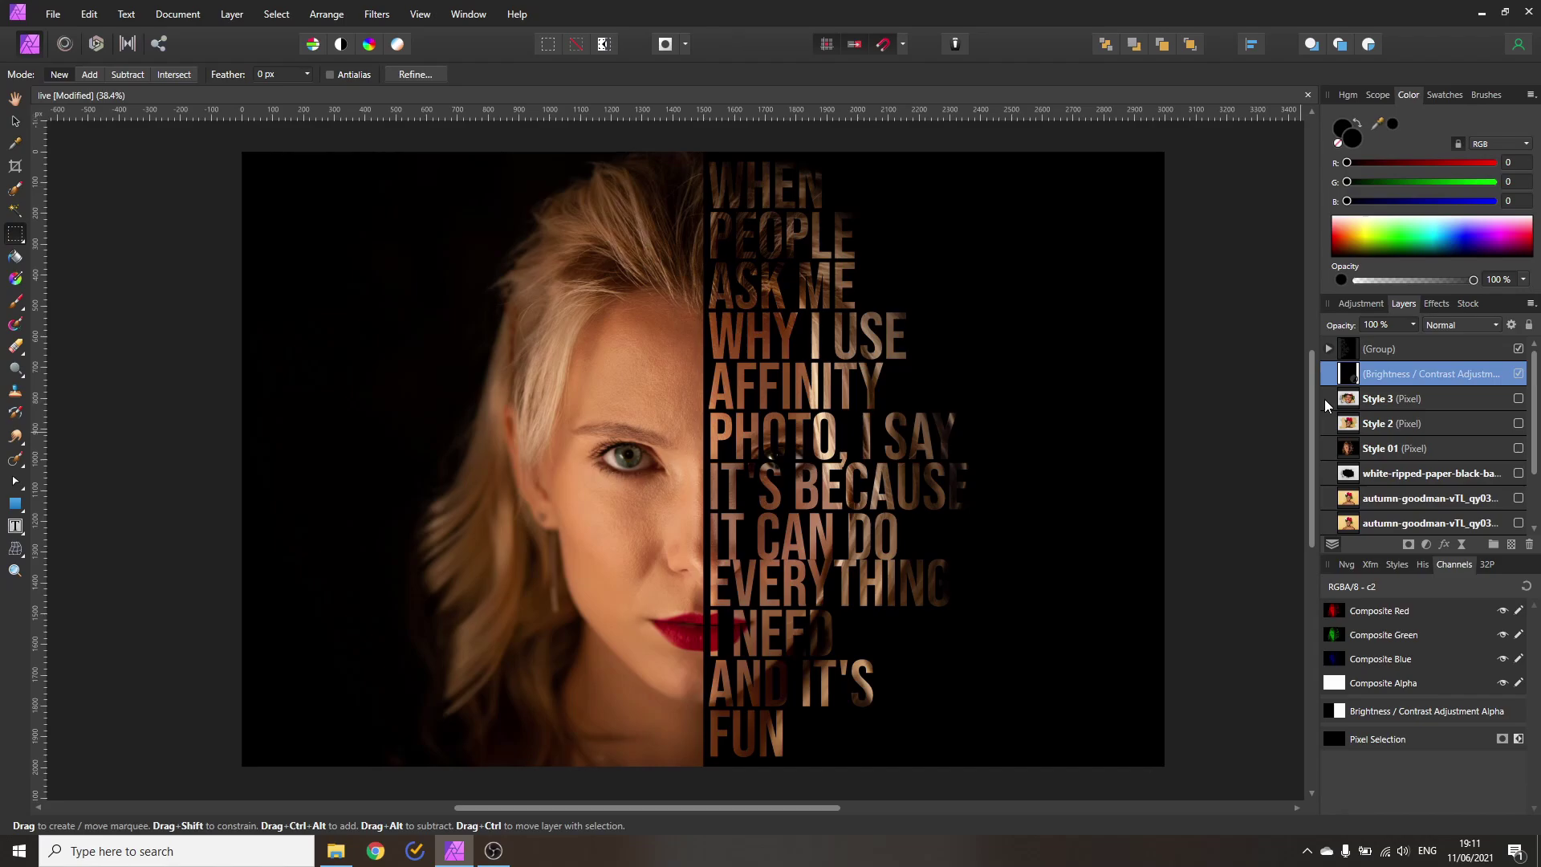
Move the text group and its adjustment down to sit just above Background
click(1348, 345)
scroll(1350, 353, down, 3)
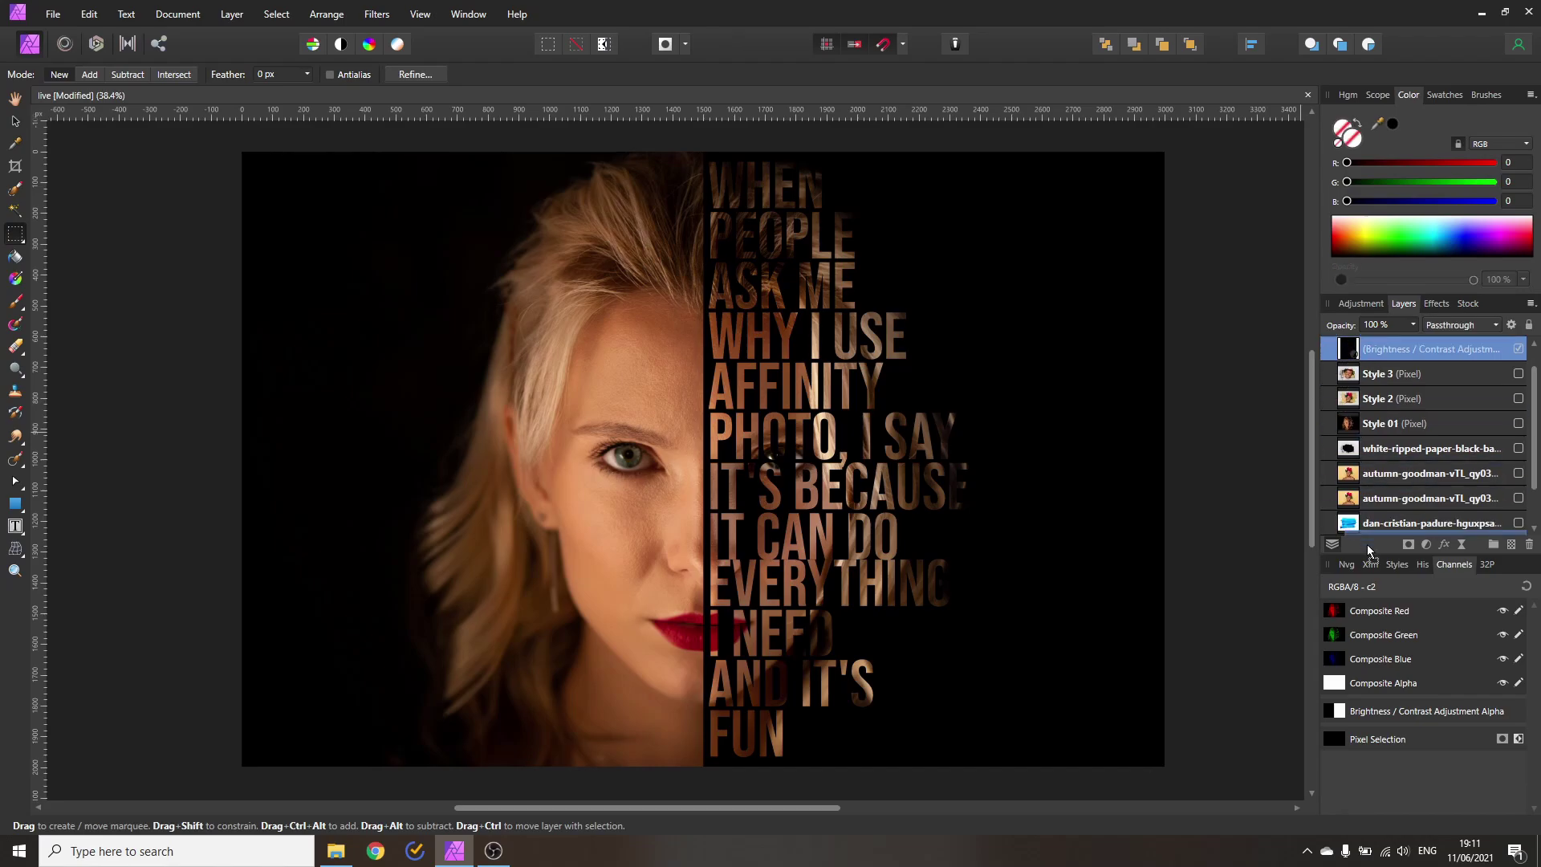
drag(1355, 527, 1357, 518)
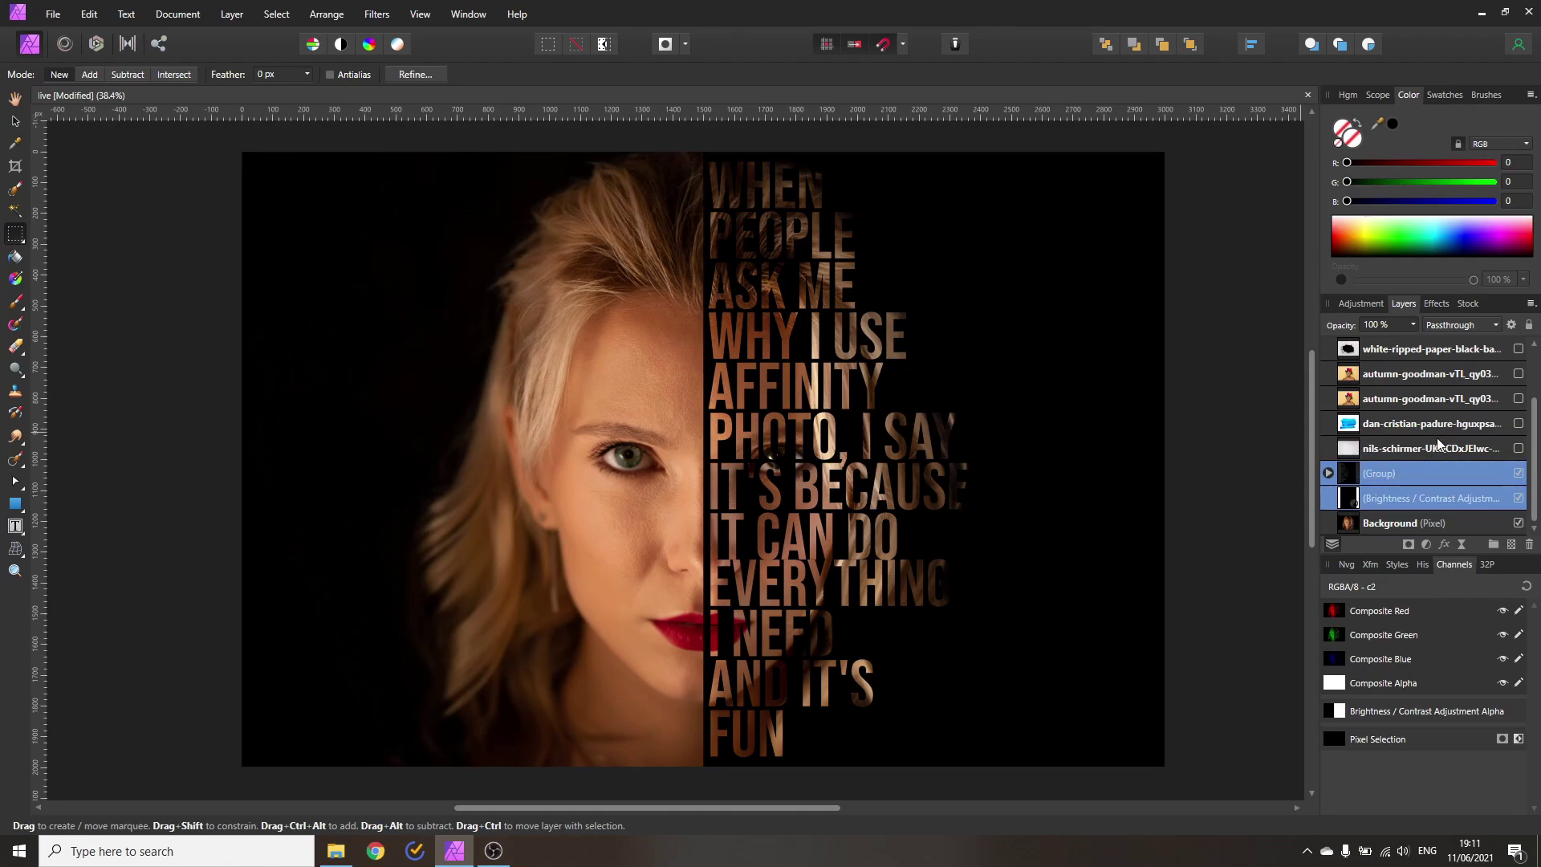
Show the paper texture, blue paint stroke and flower-crown portrait layers, selecting the paint stroke
click(1518, 448)
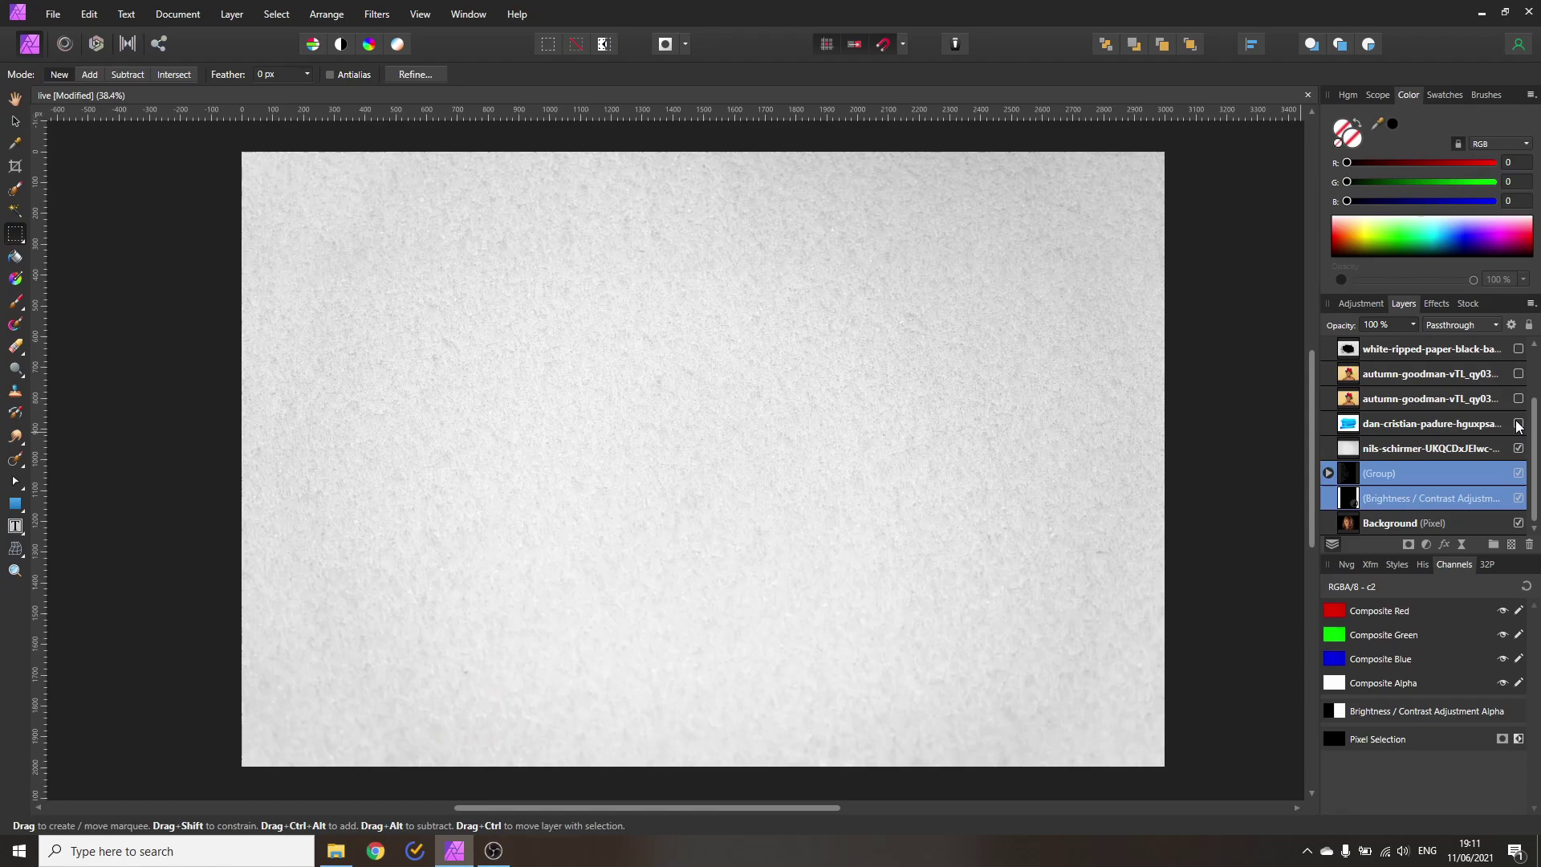
click(1518, 424)
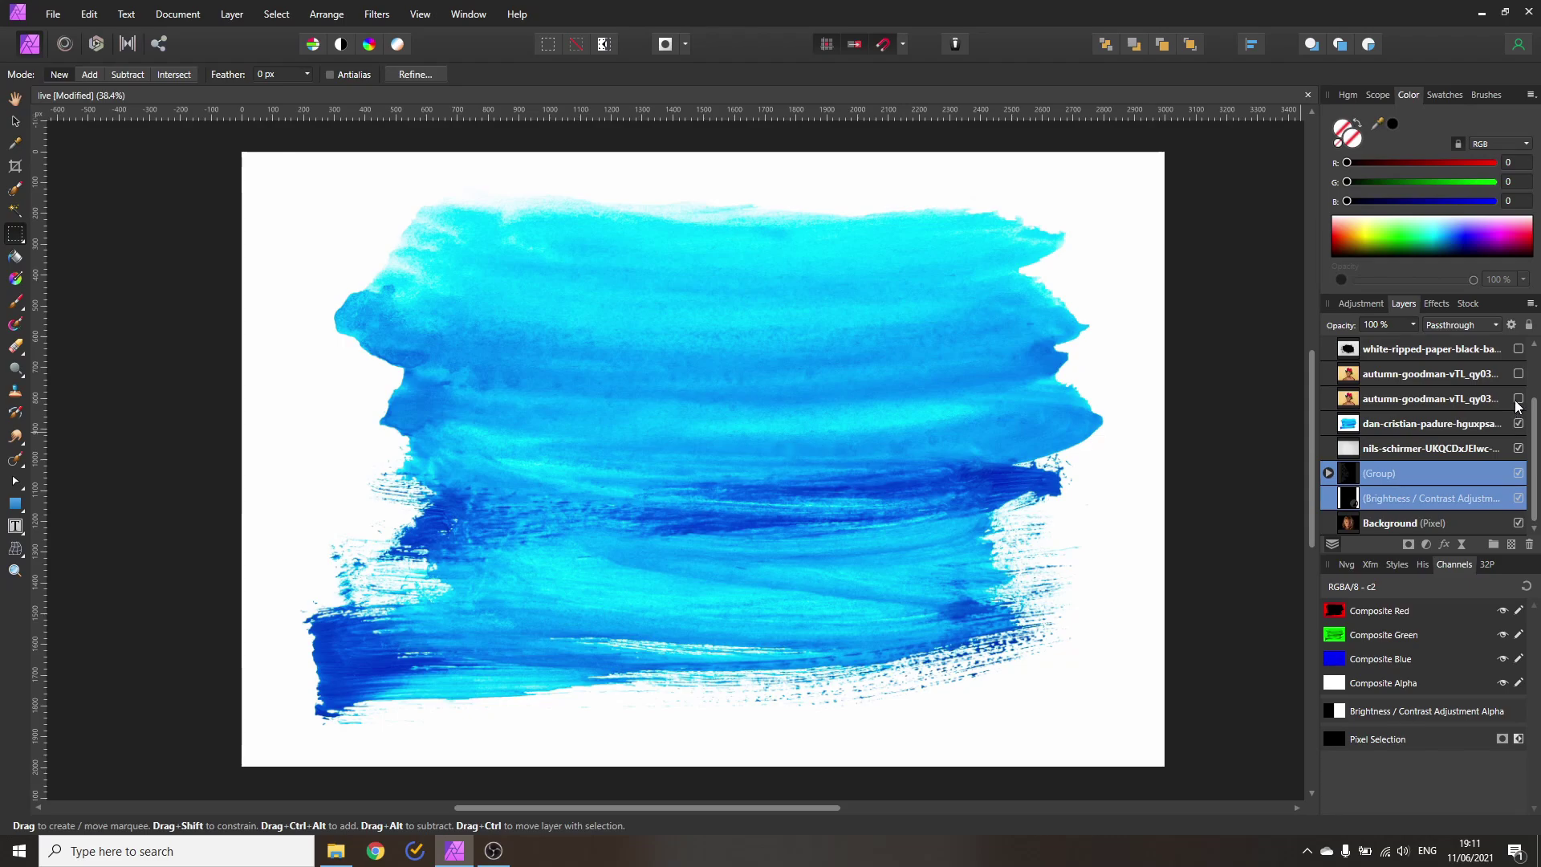
click(1519, 399)
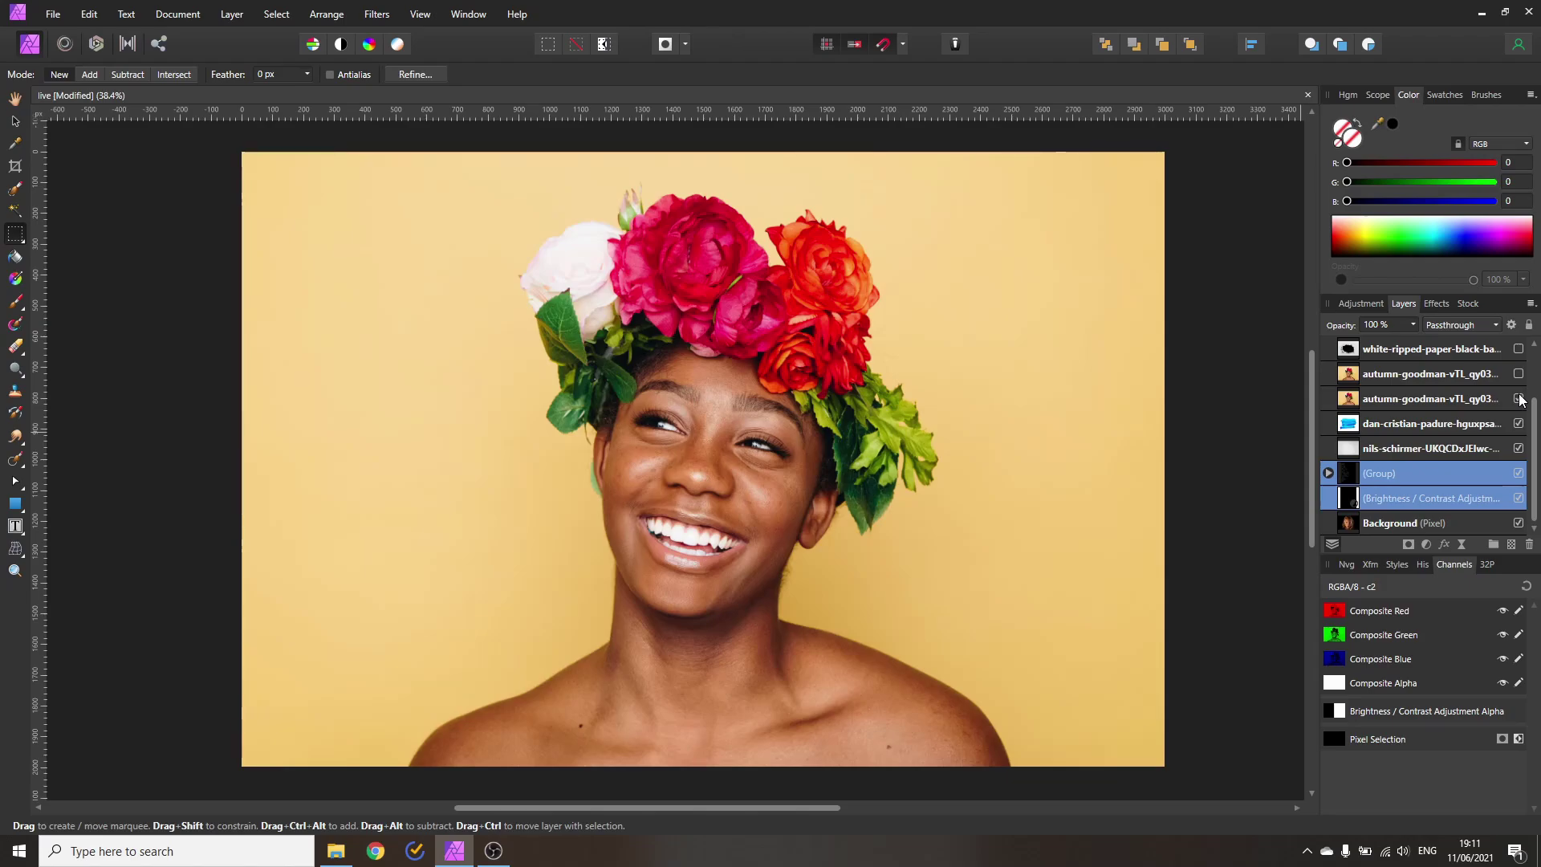
click(1353, 431)
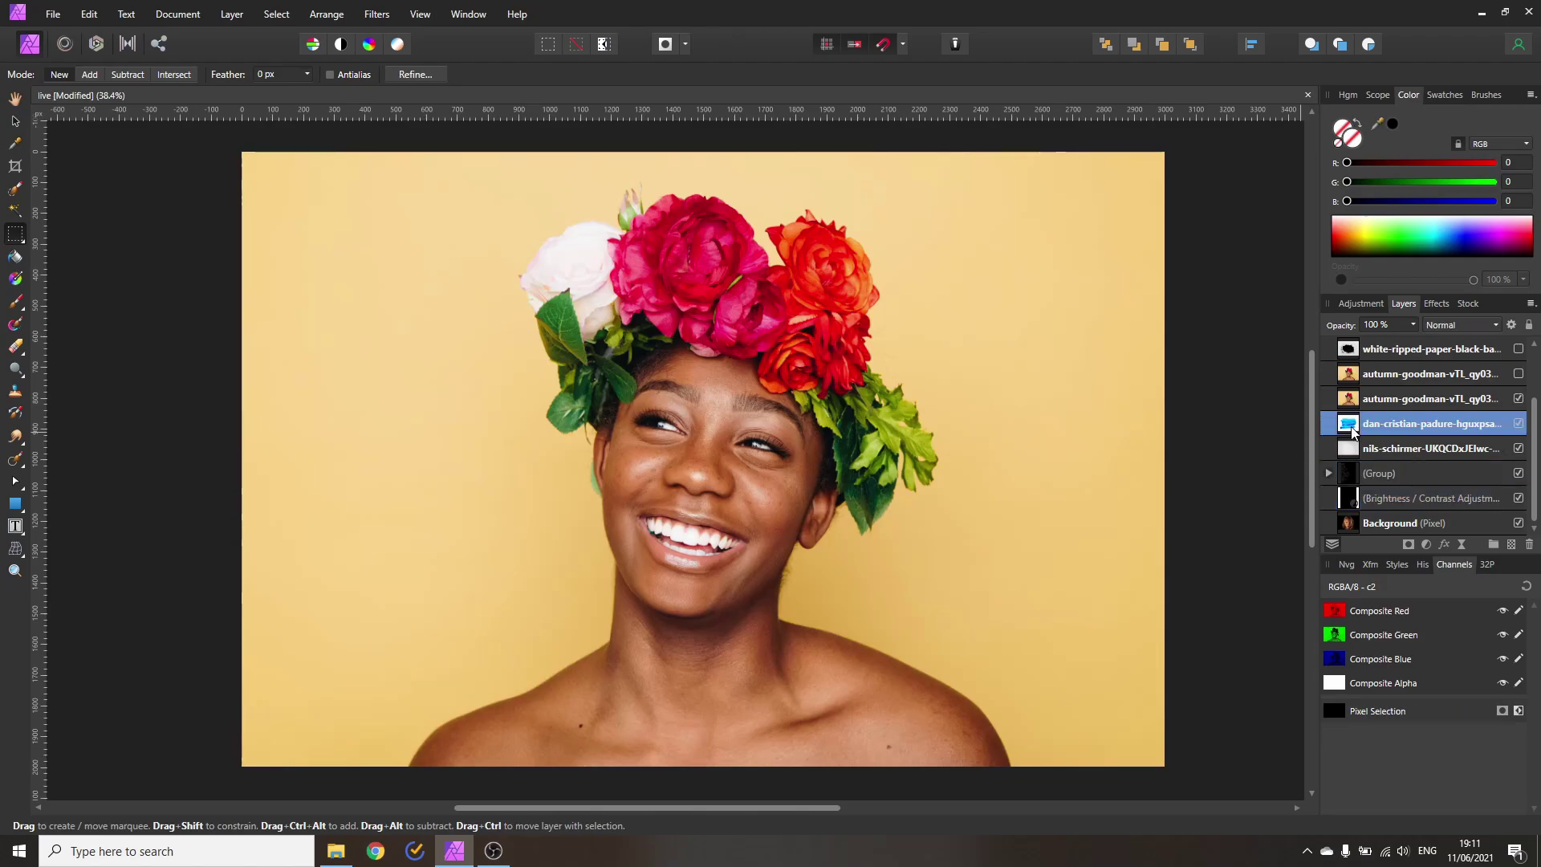
Apply Mask to Below so the blue paint-stroke layer nests as a mask in the flower-crown portrait
key(ctrl+bracketright)
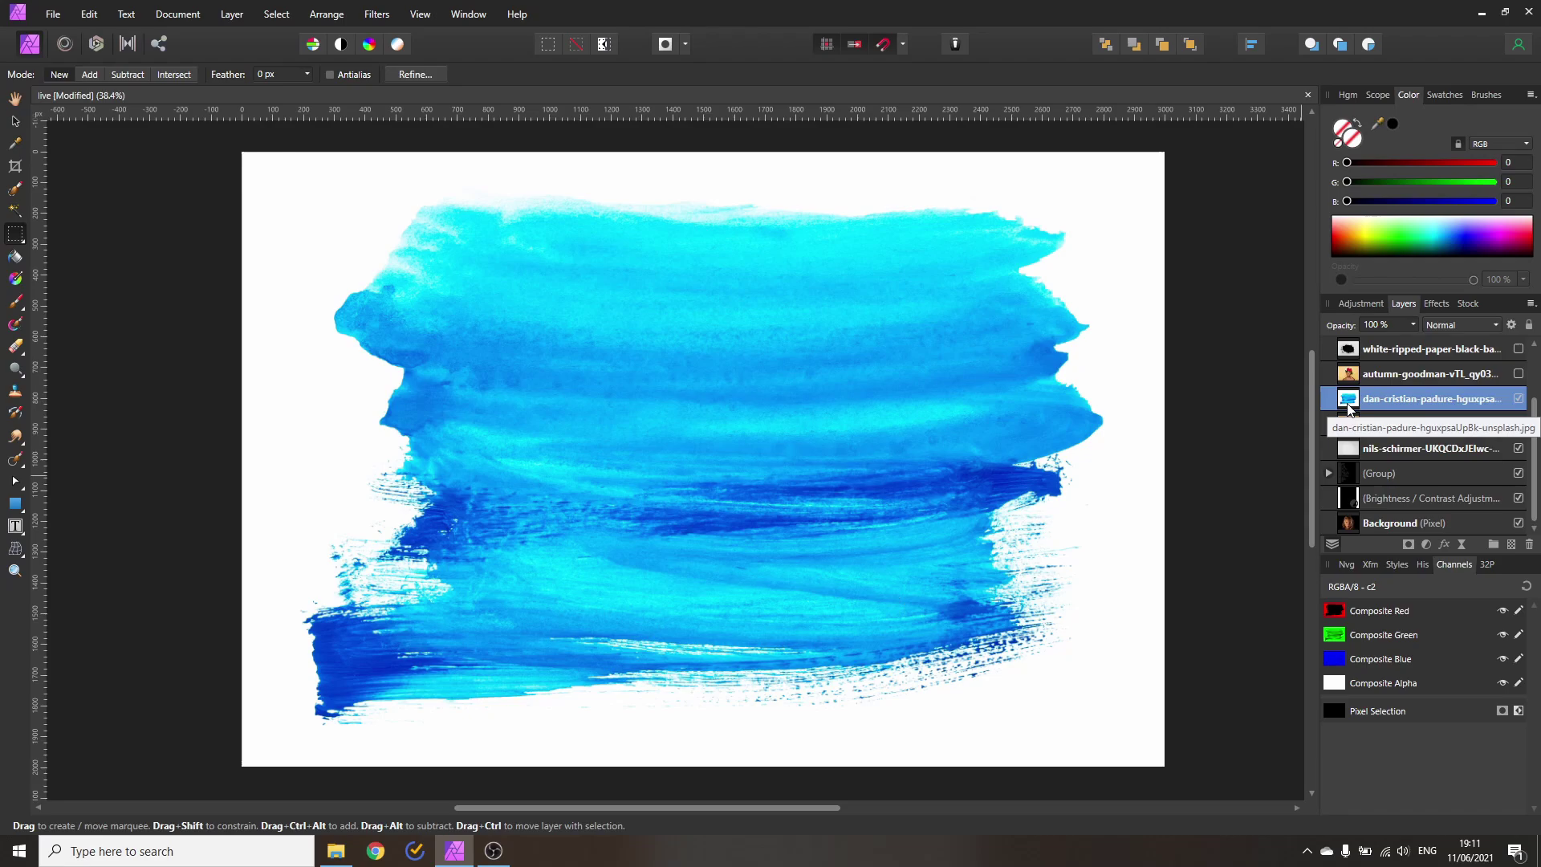
right_click(1350, 409)
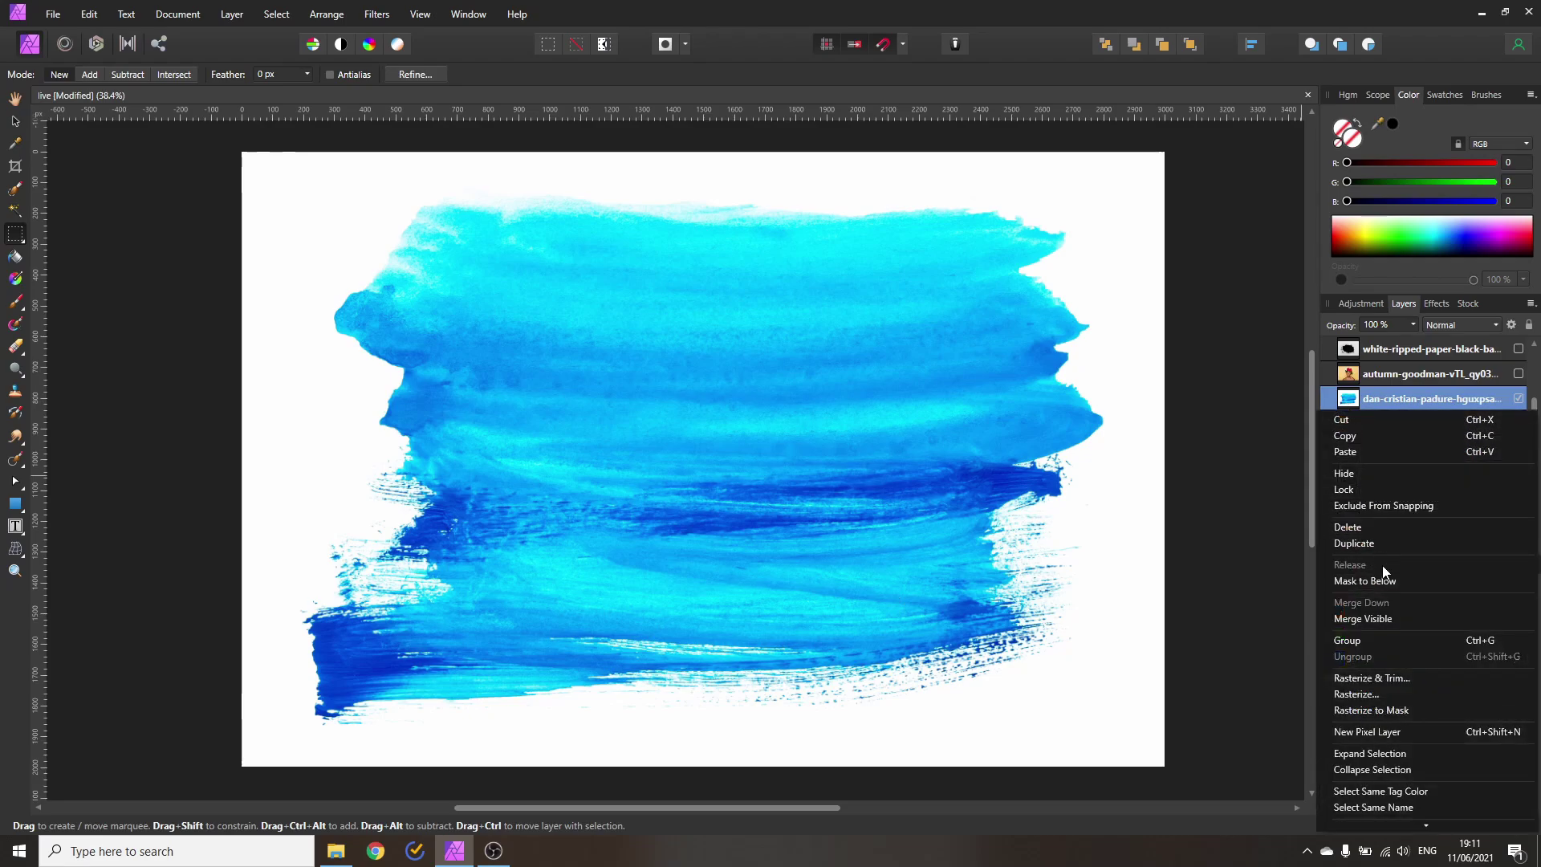
click(1350, 398)
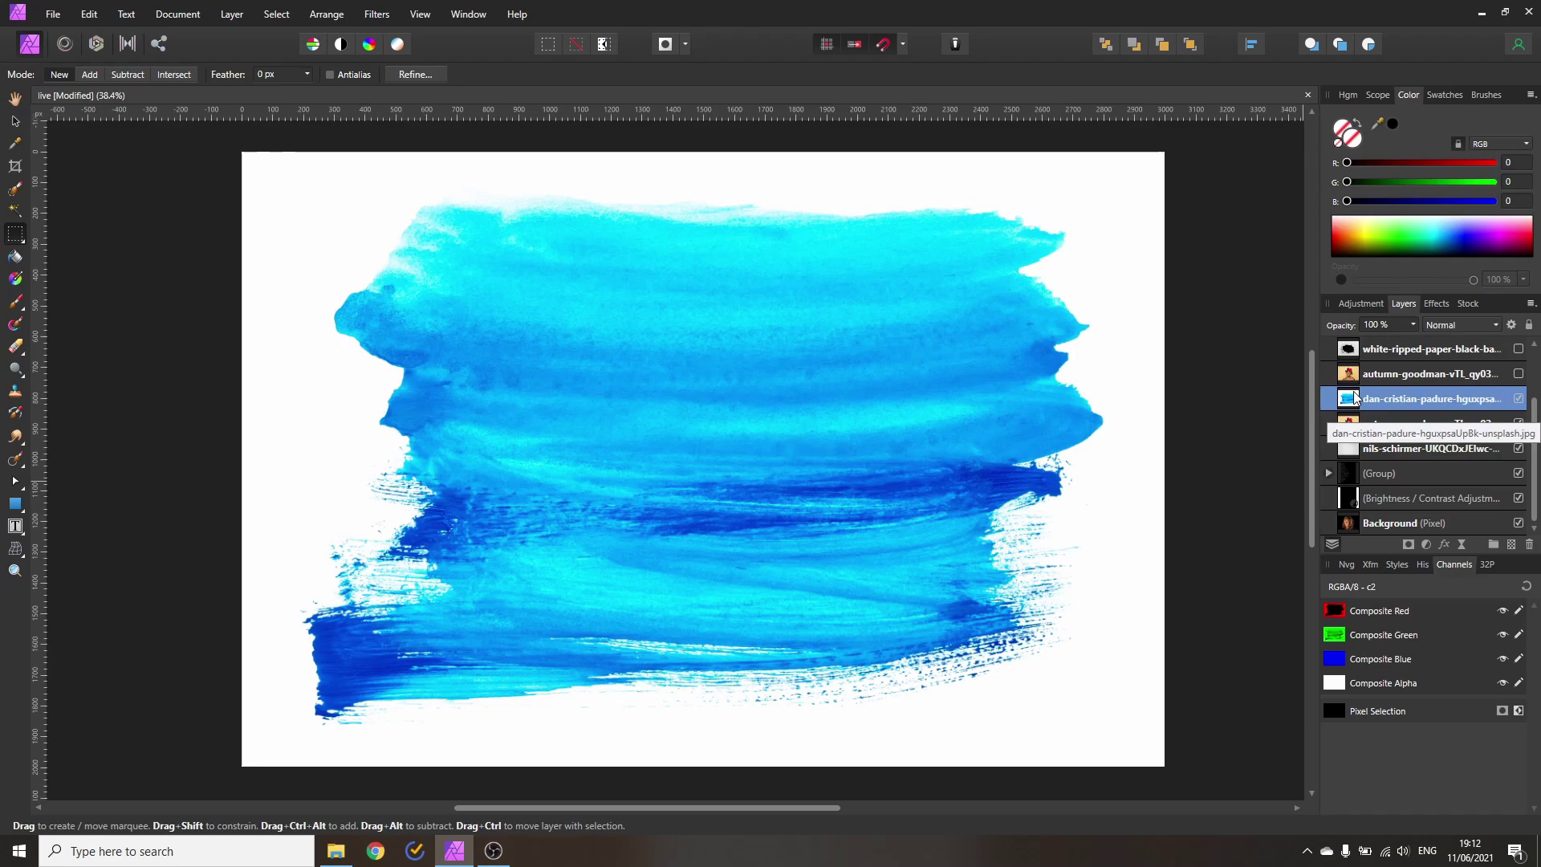
right_click(1355, 398)
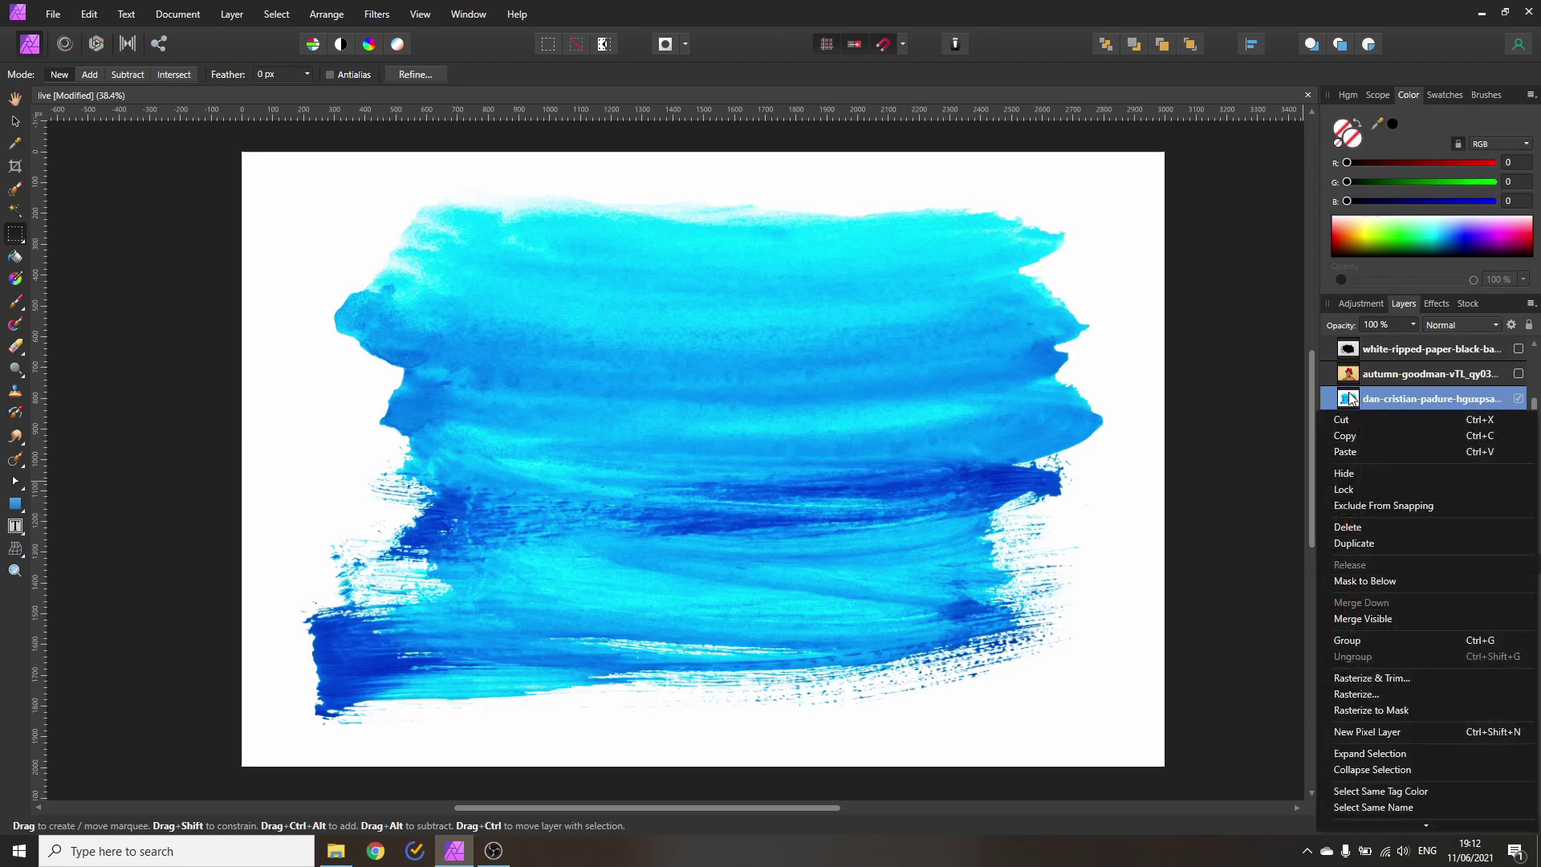
click(1374, 577)
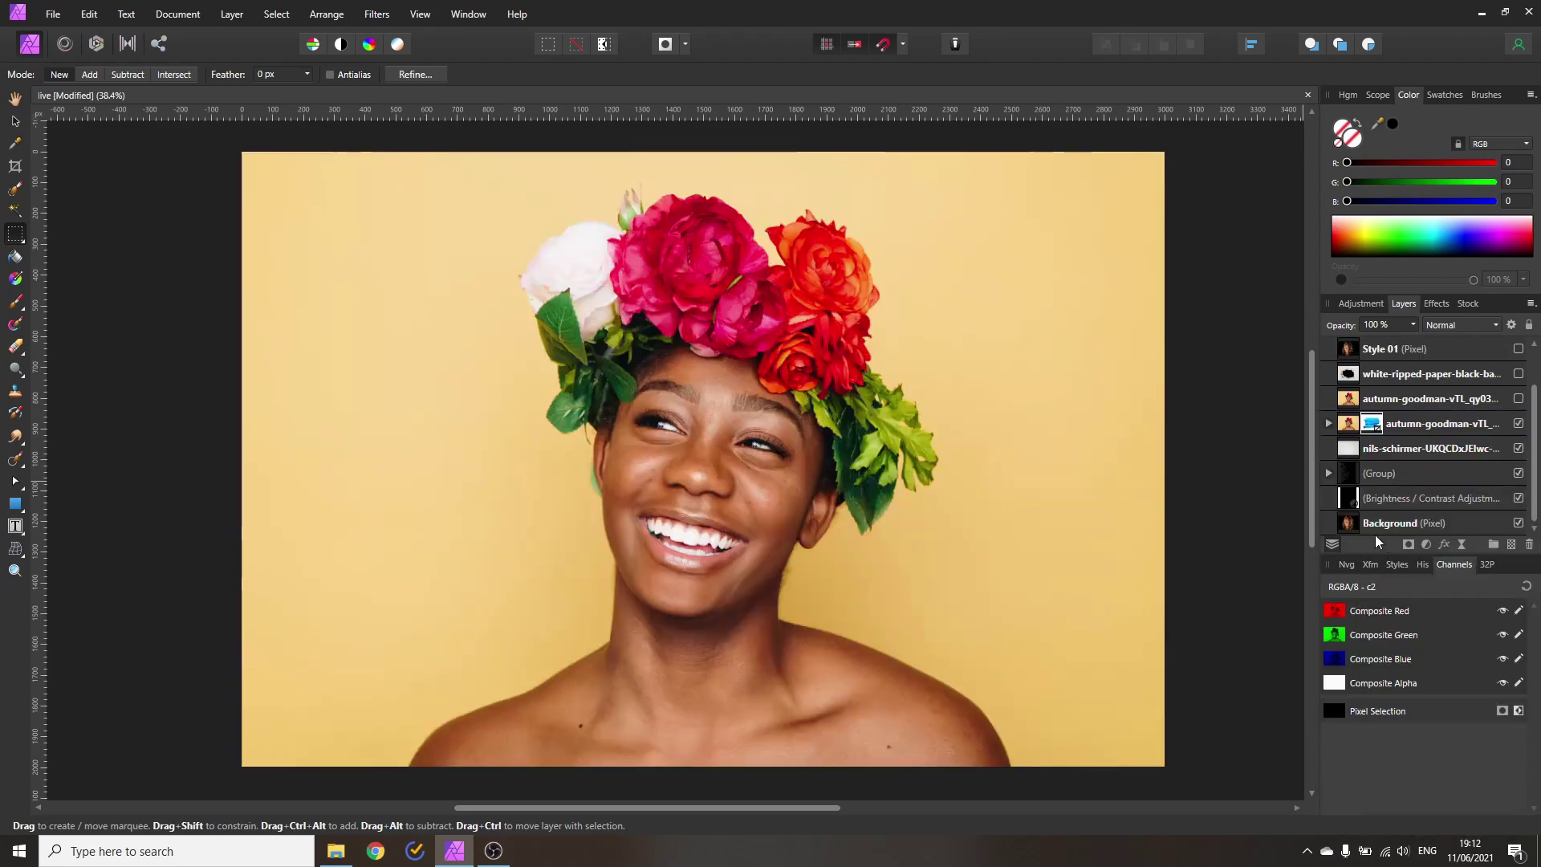
click(1328, 424)
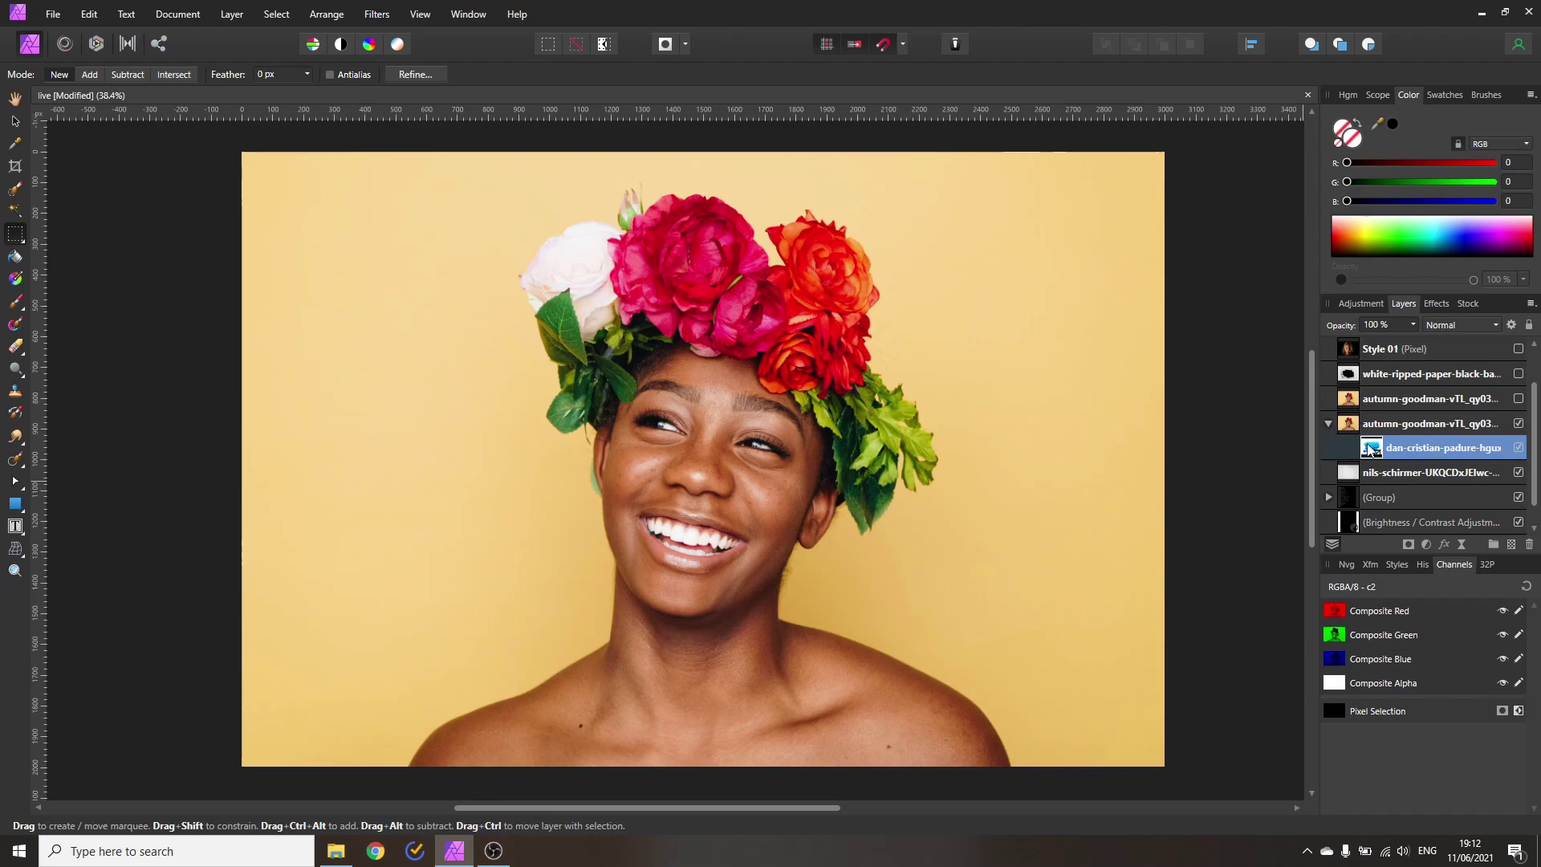
Open Blend Ranges for the paint-stroke mask and turn the Source Layer Ranges curve into a descending line
drag(1370, 448, 1371, 450)
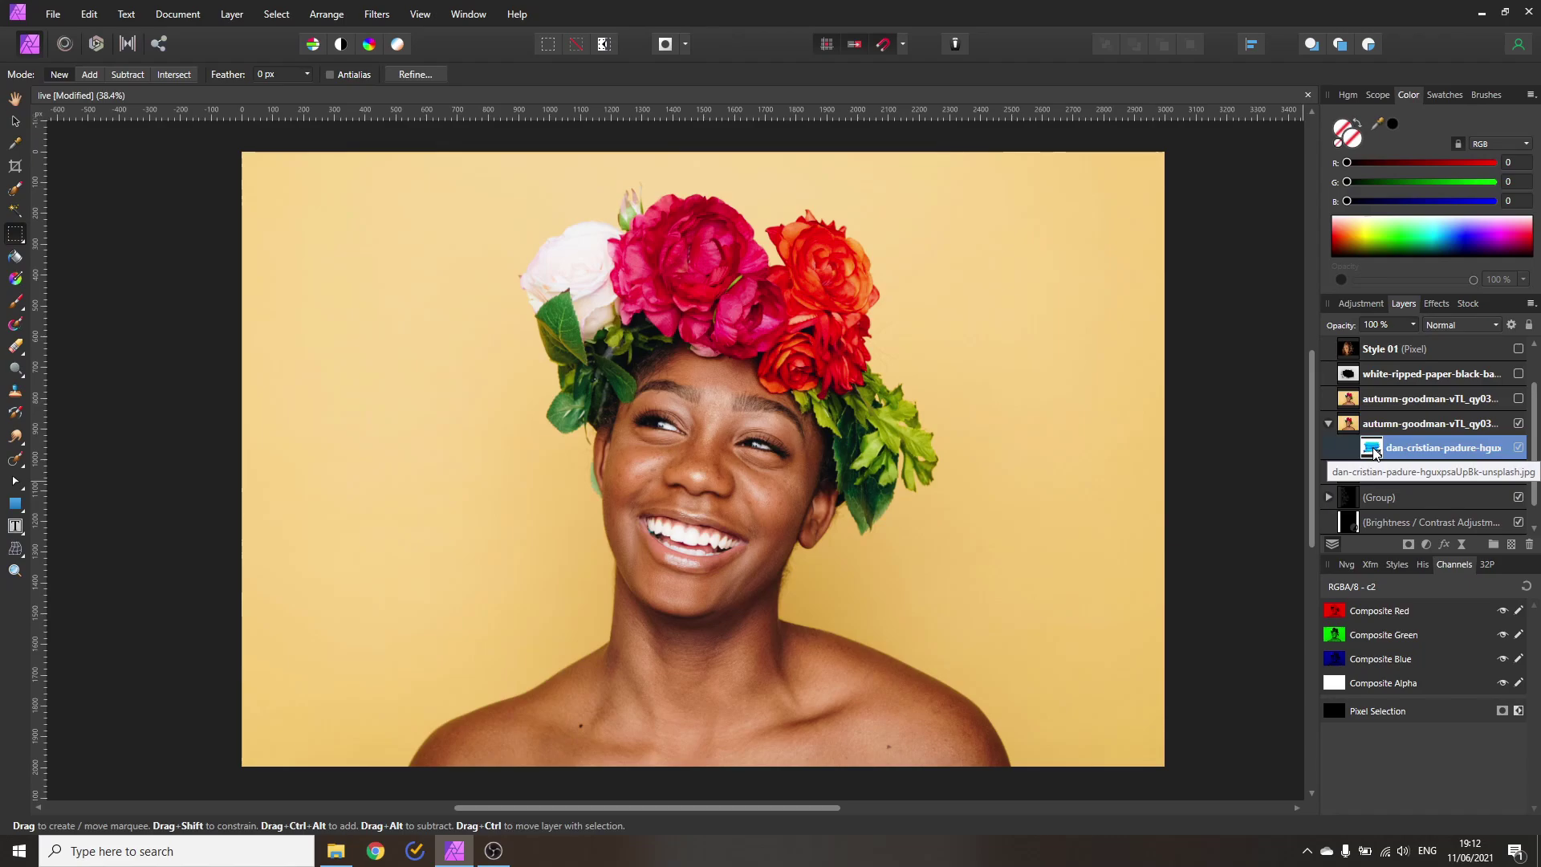
click(1510, 332)
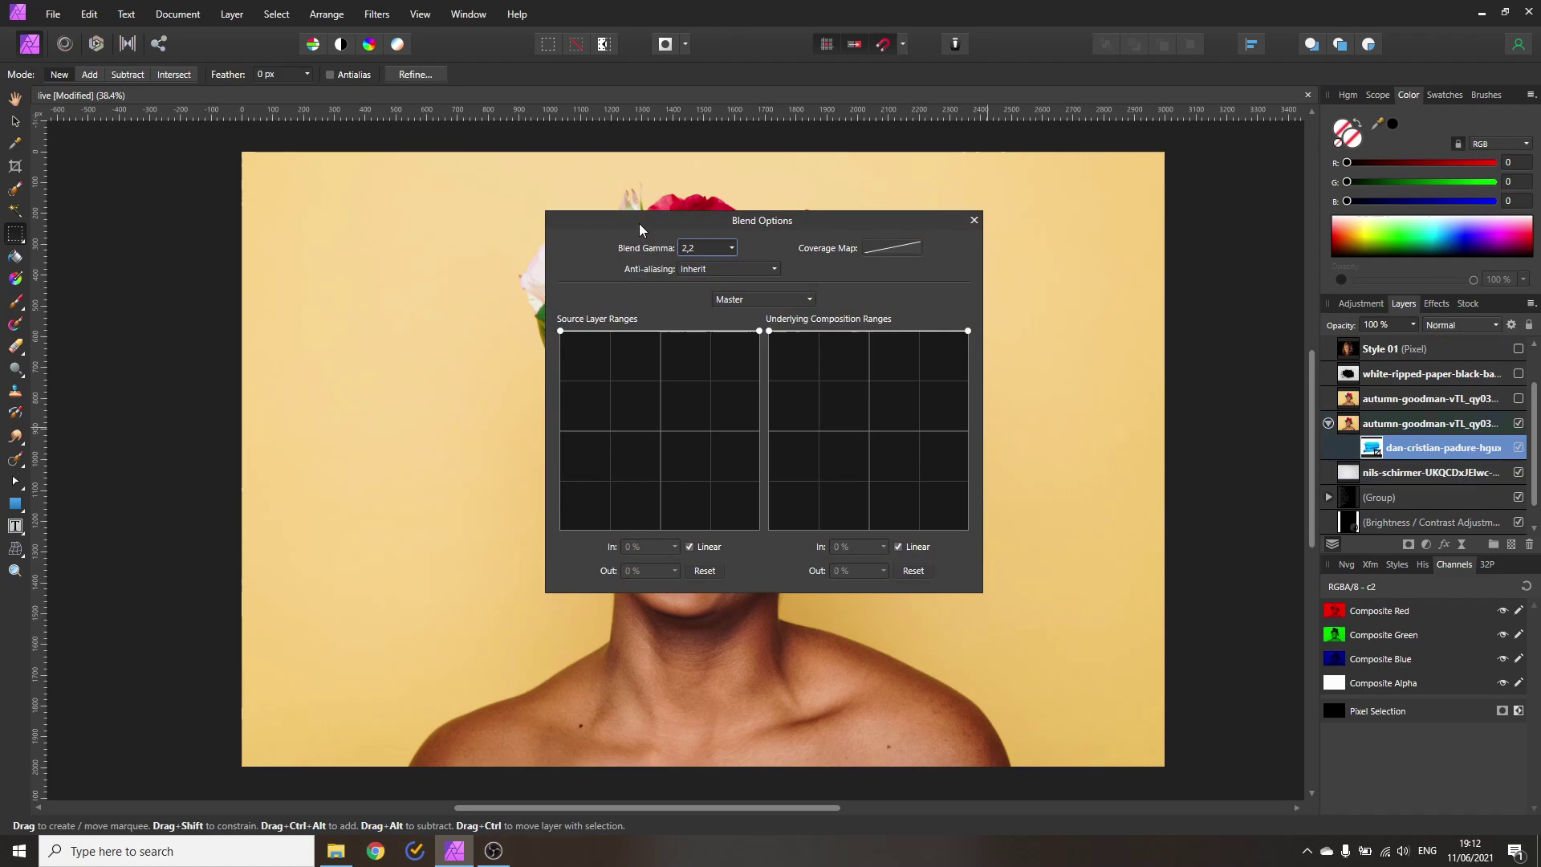
drag(639, 223, 811, 202)
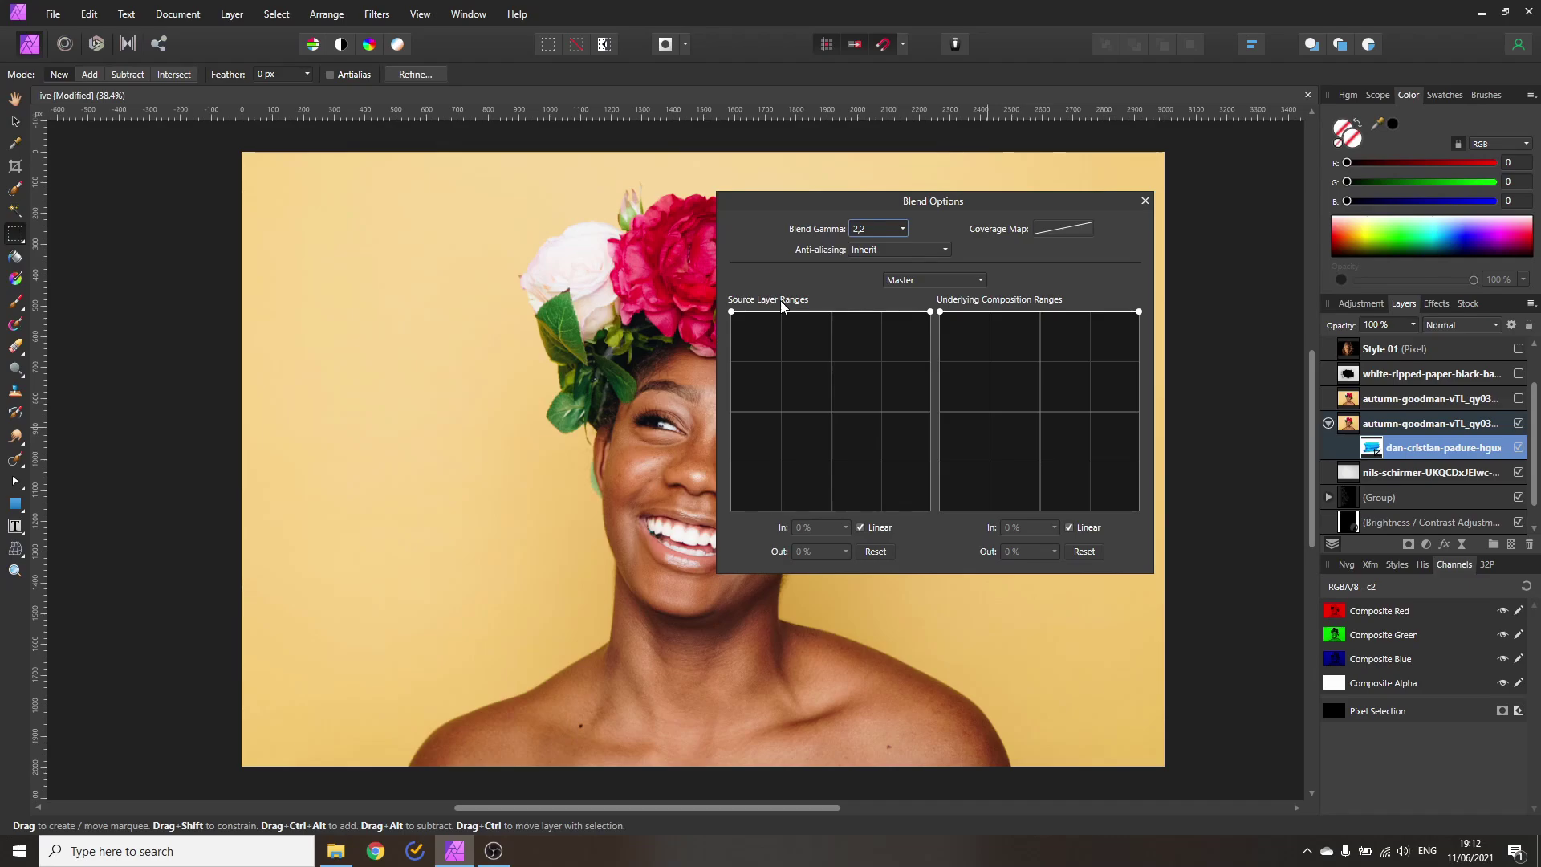
drag(730, 313, 852, 584)
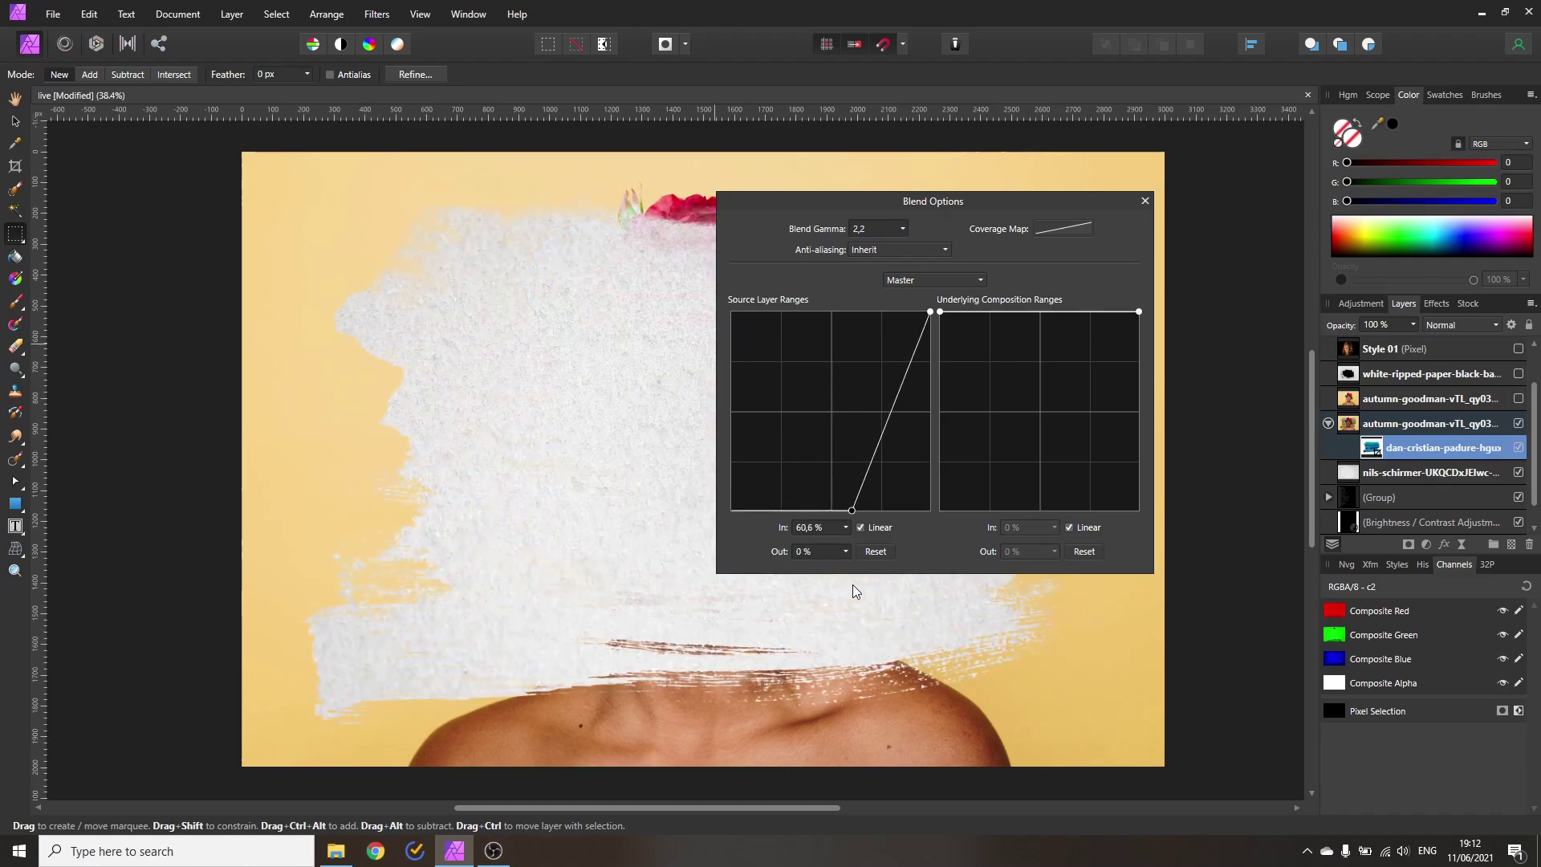
drag(753, 205, 969, 230)
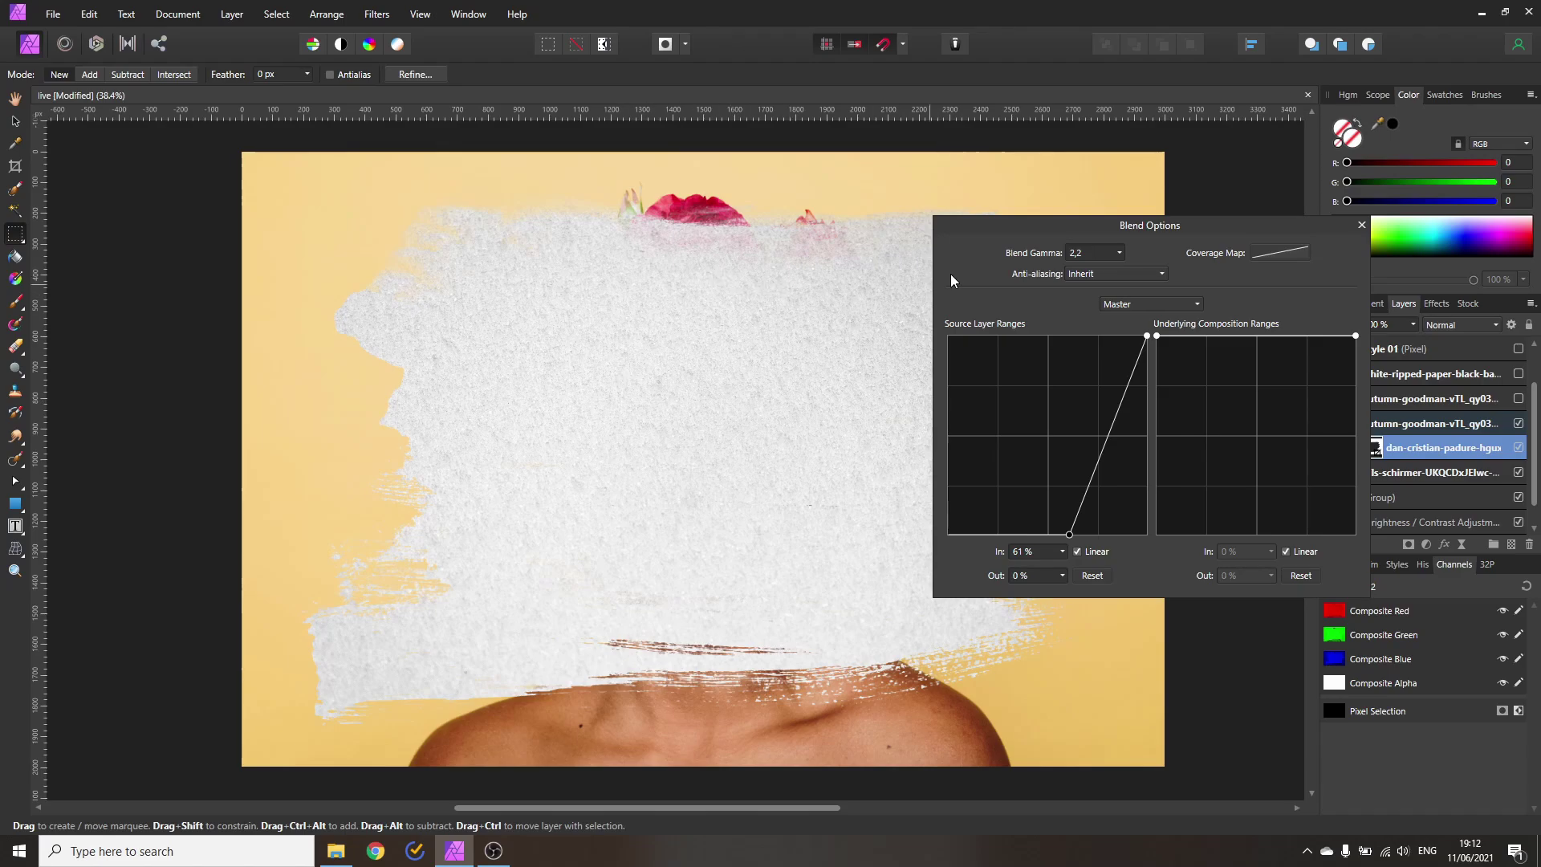
drag(1070, 536, 888, 268)
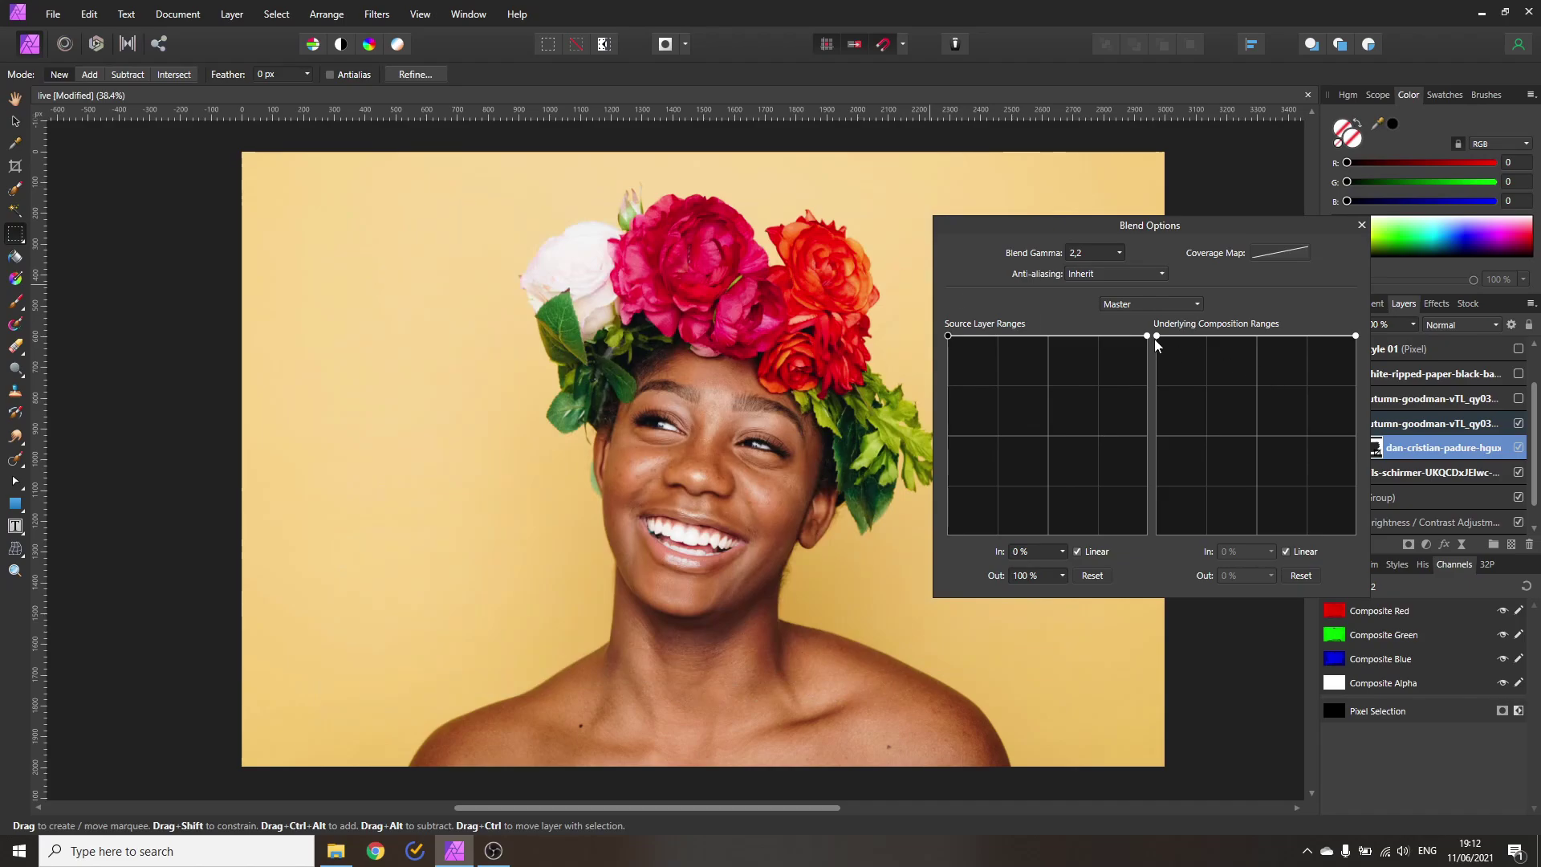
drag(1147, 336, 1173, 556)
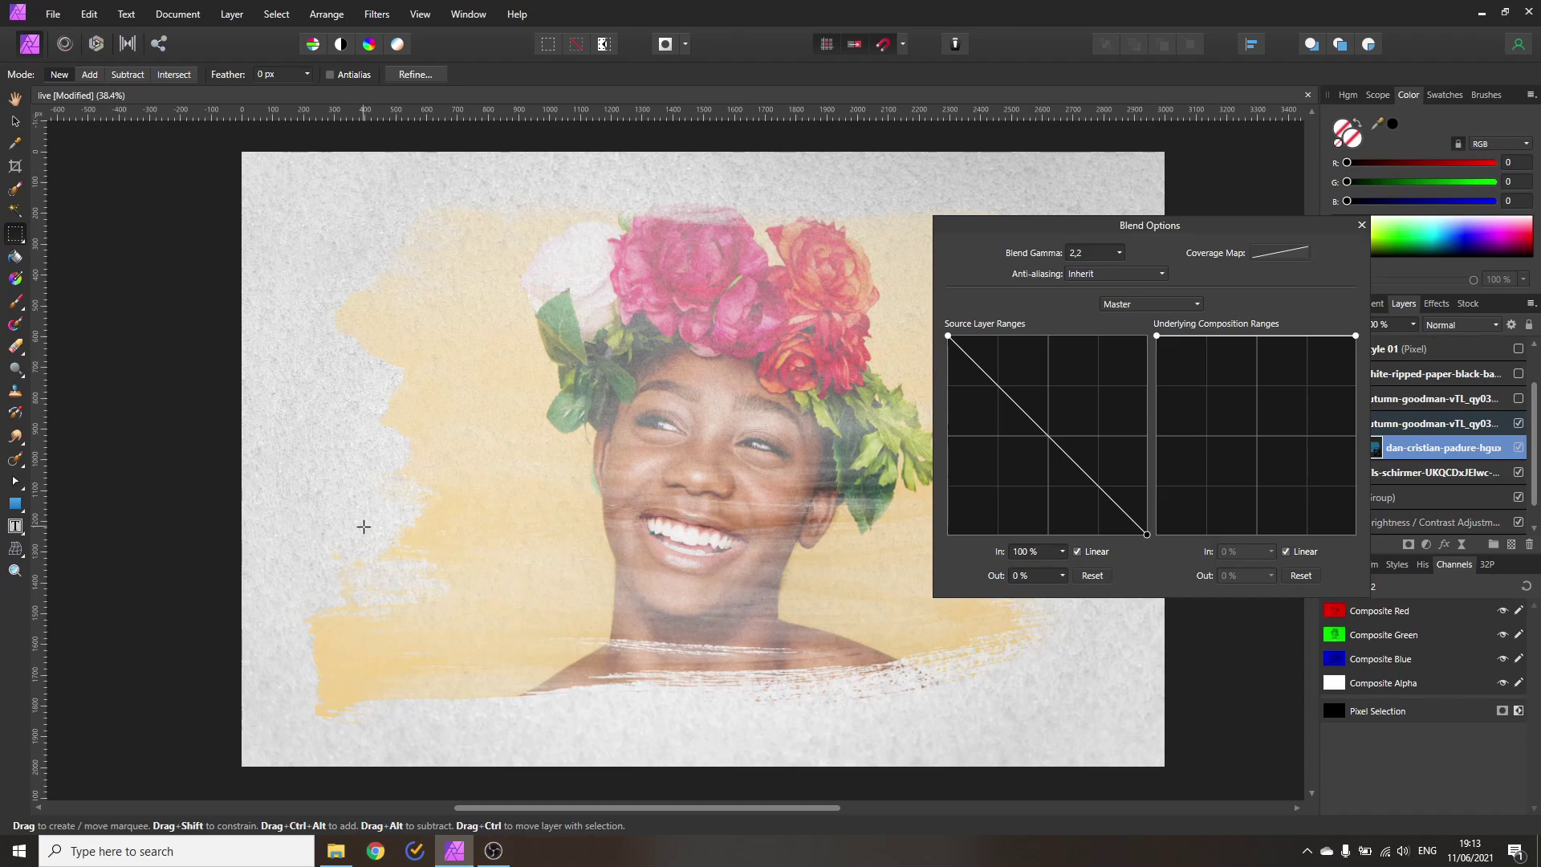
Add a middle node and push the top node right to a 63.8% source range for a solid portrait
click(1063, 451)
drag(1063, 451, 1050, 323)
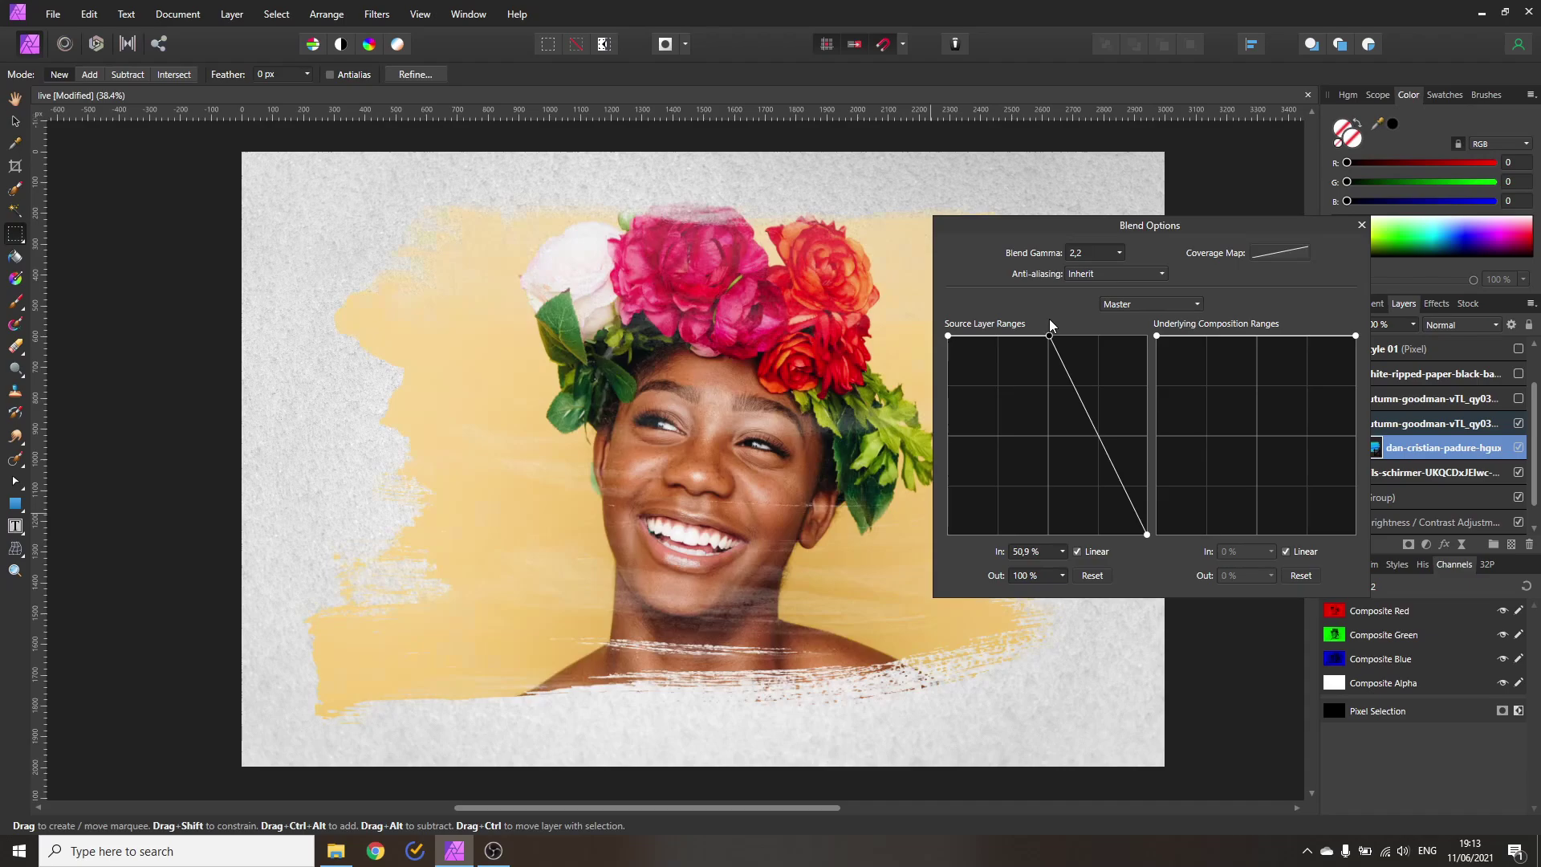
drag(1048, 334, 974, 317)
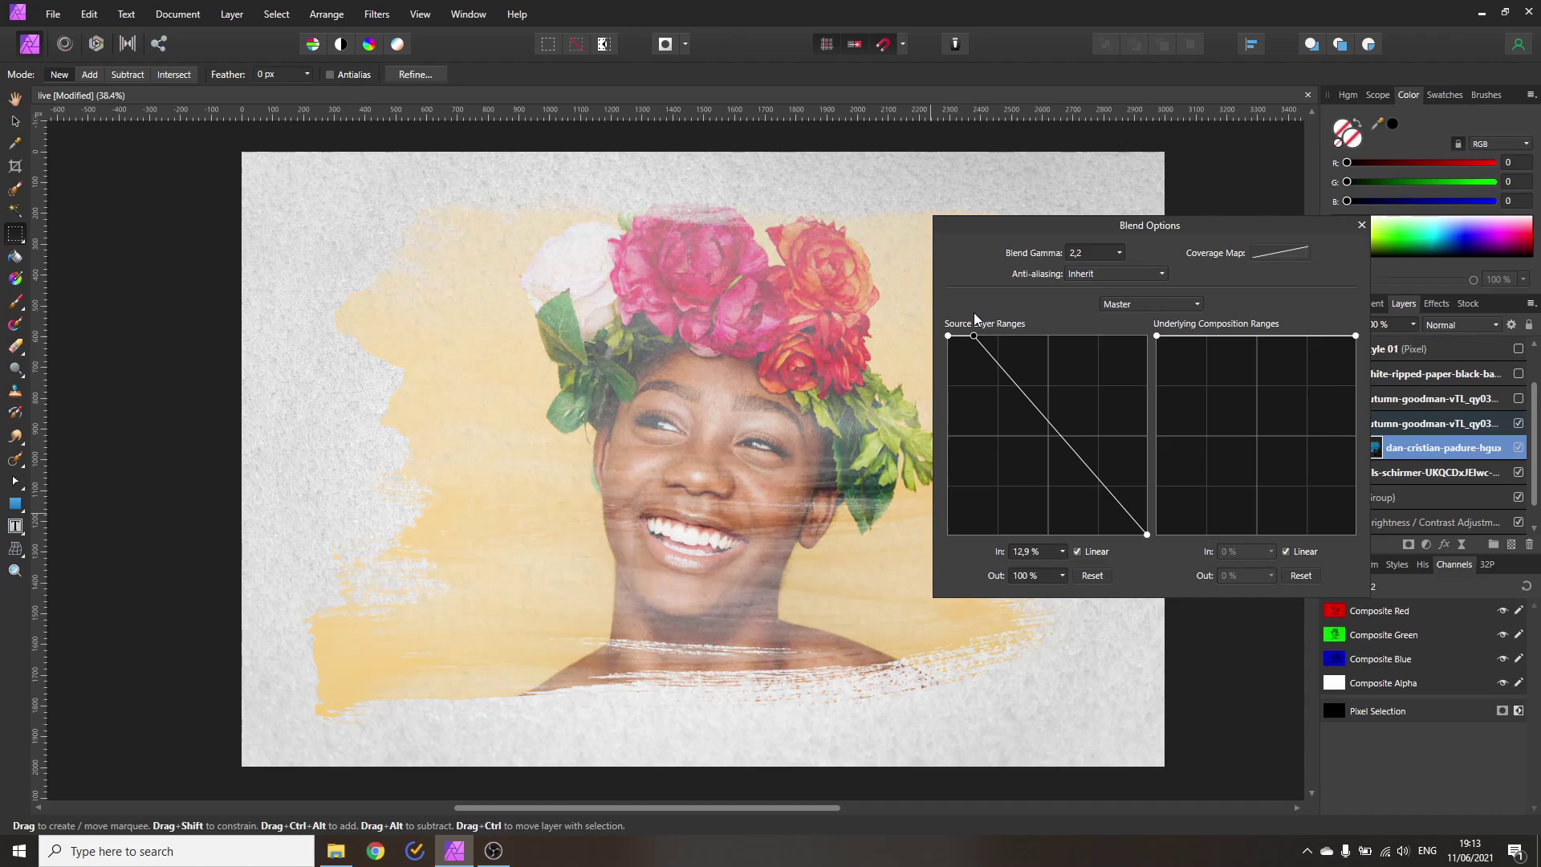
drag(974, 311, 1075, 321)
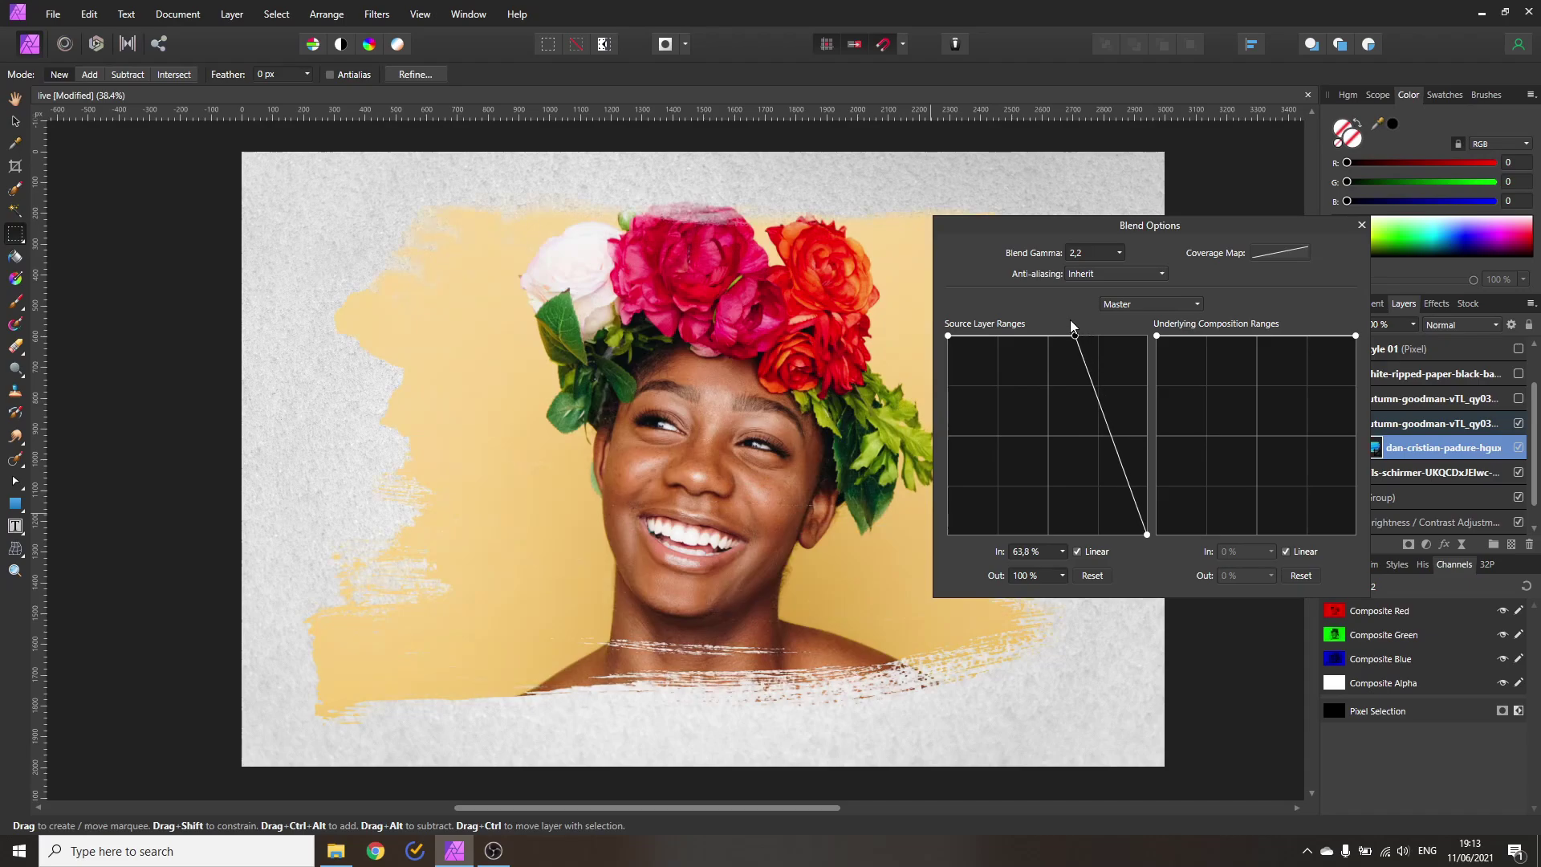
click(1361, 224)
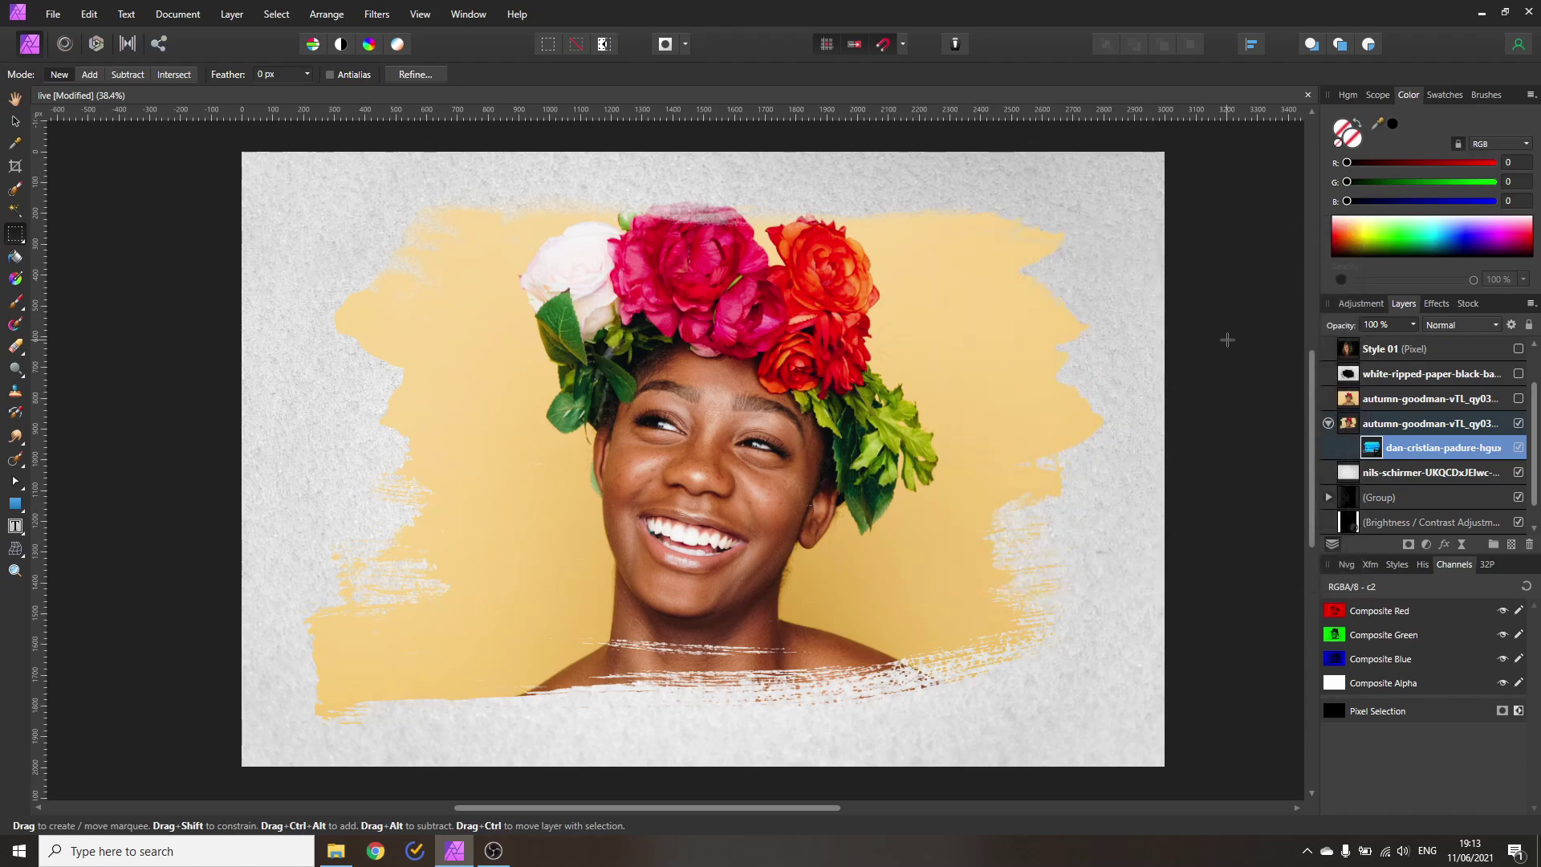
Set the masked flower-crown portrait to Multiply and drag the ripped-paper photo to the top of the stack
click(1353, 429)
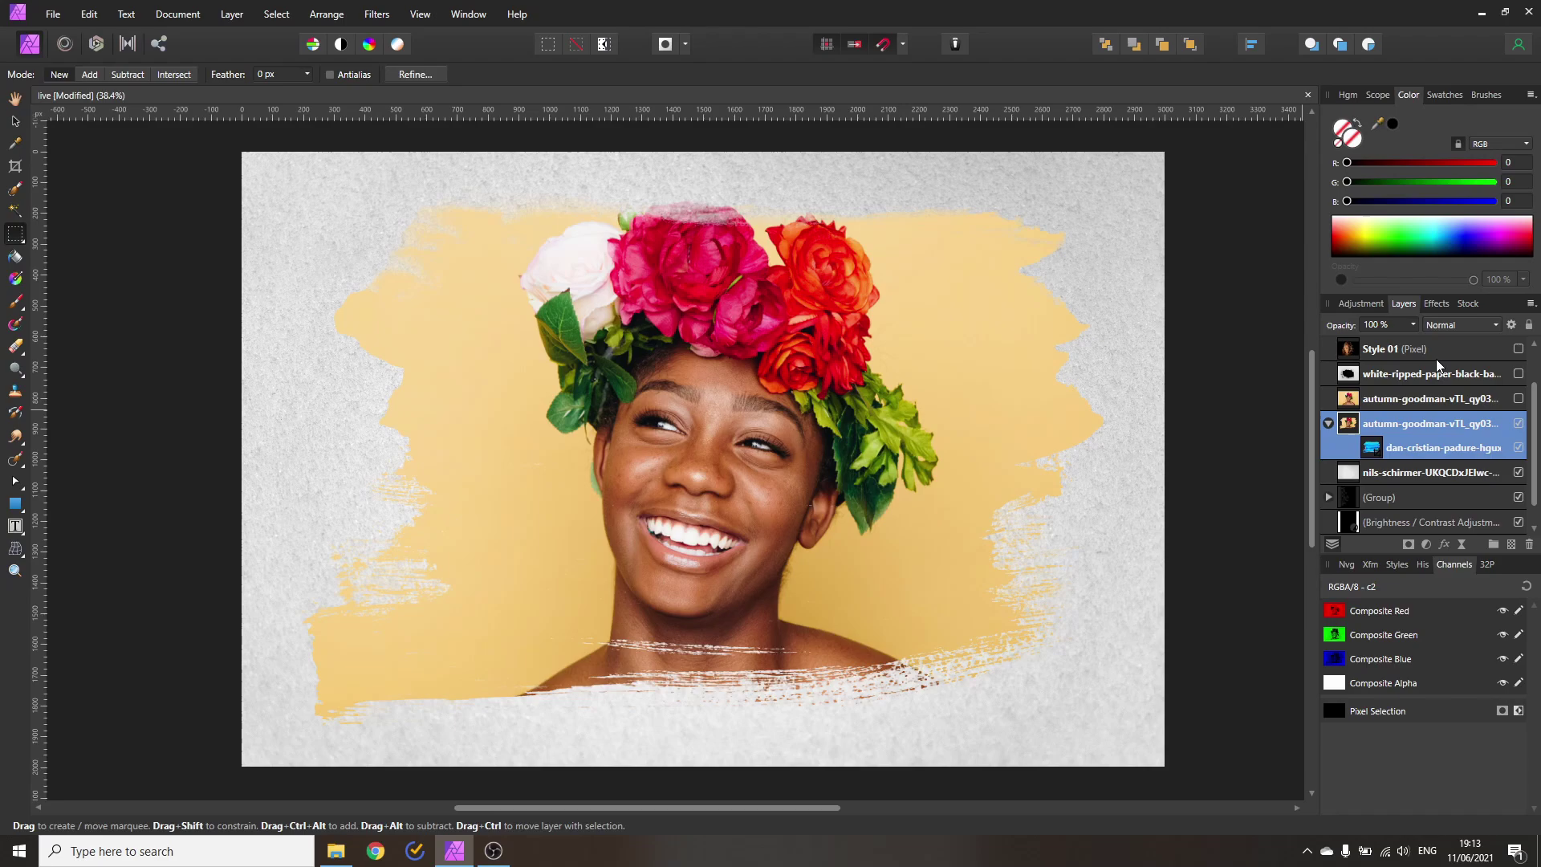
click(1439, 324)
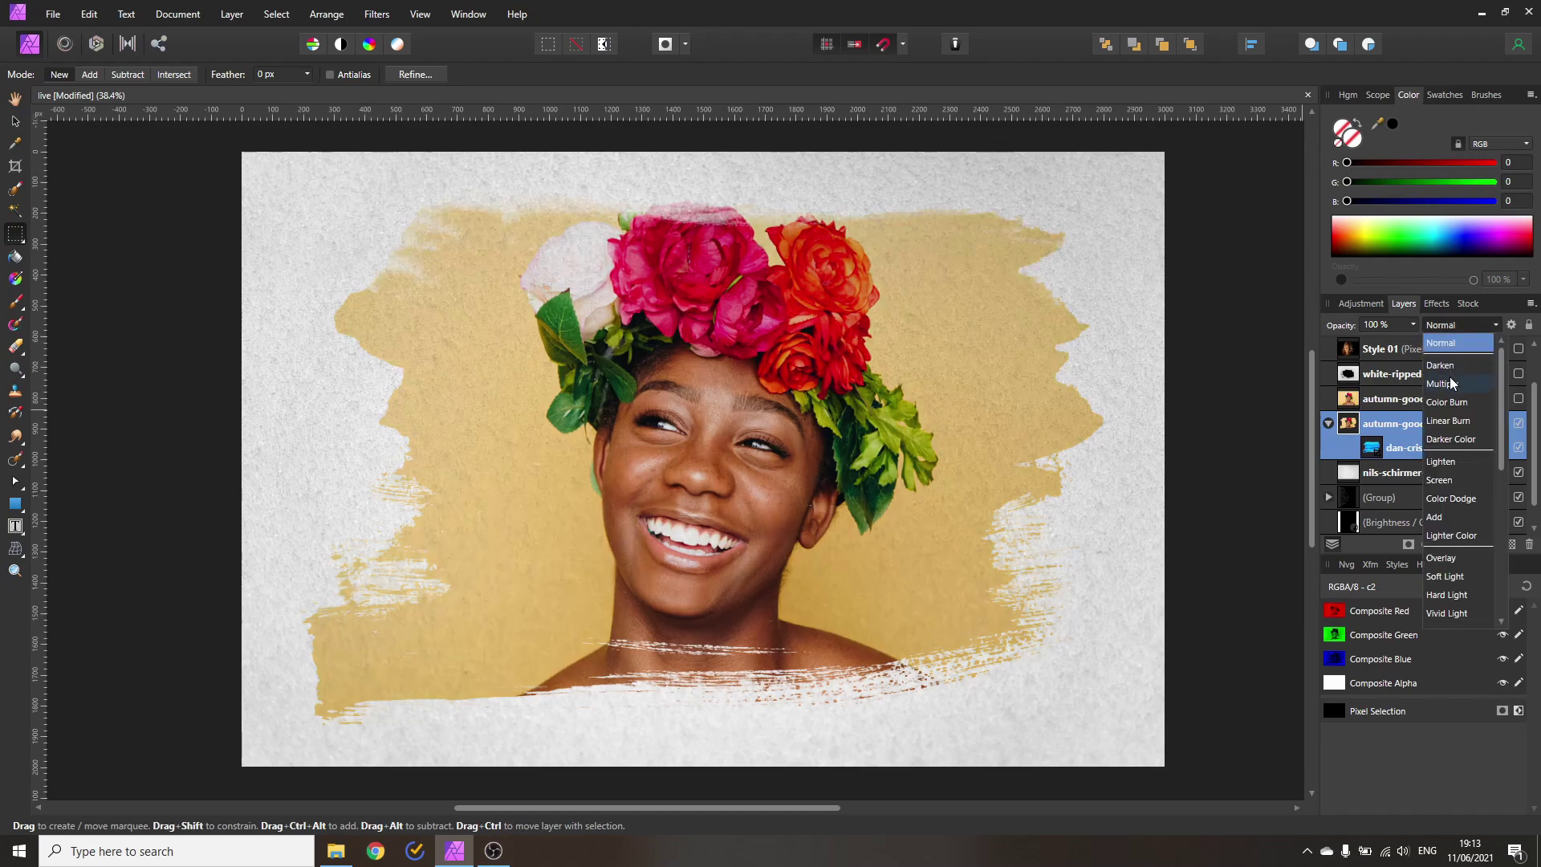
click(1452, 377)
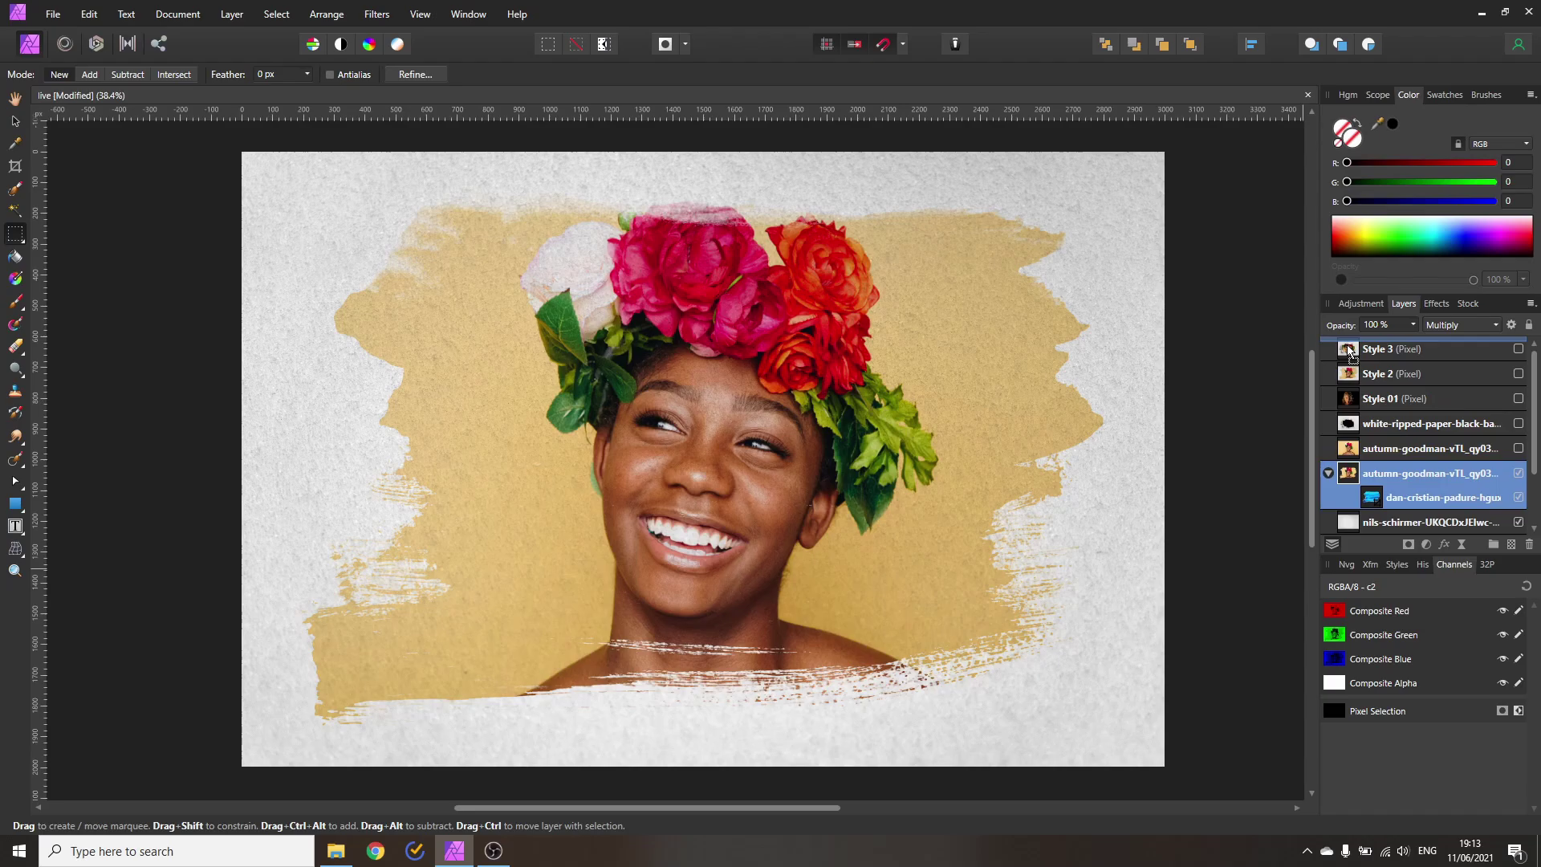
drag(1356, 422, 1350, 373)
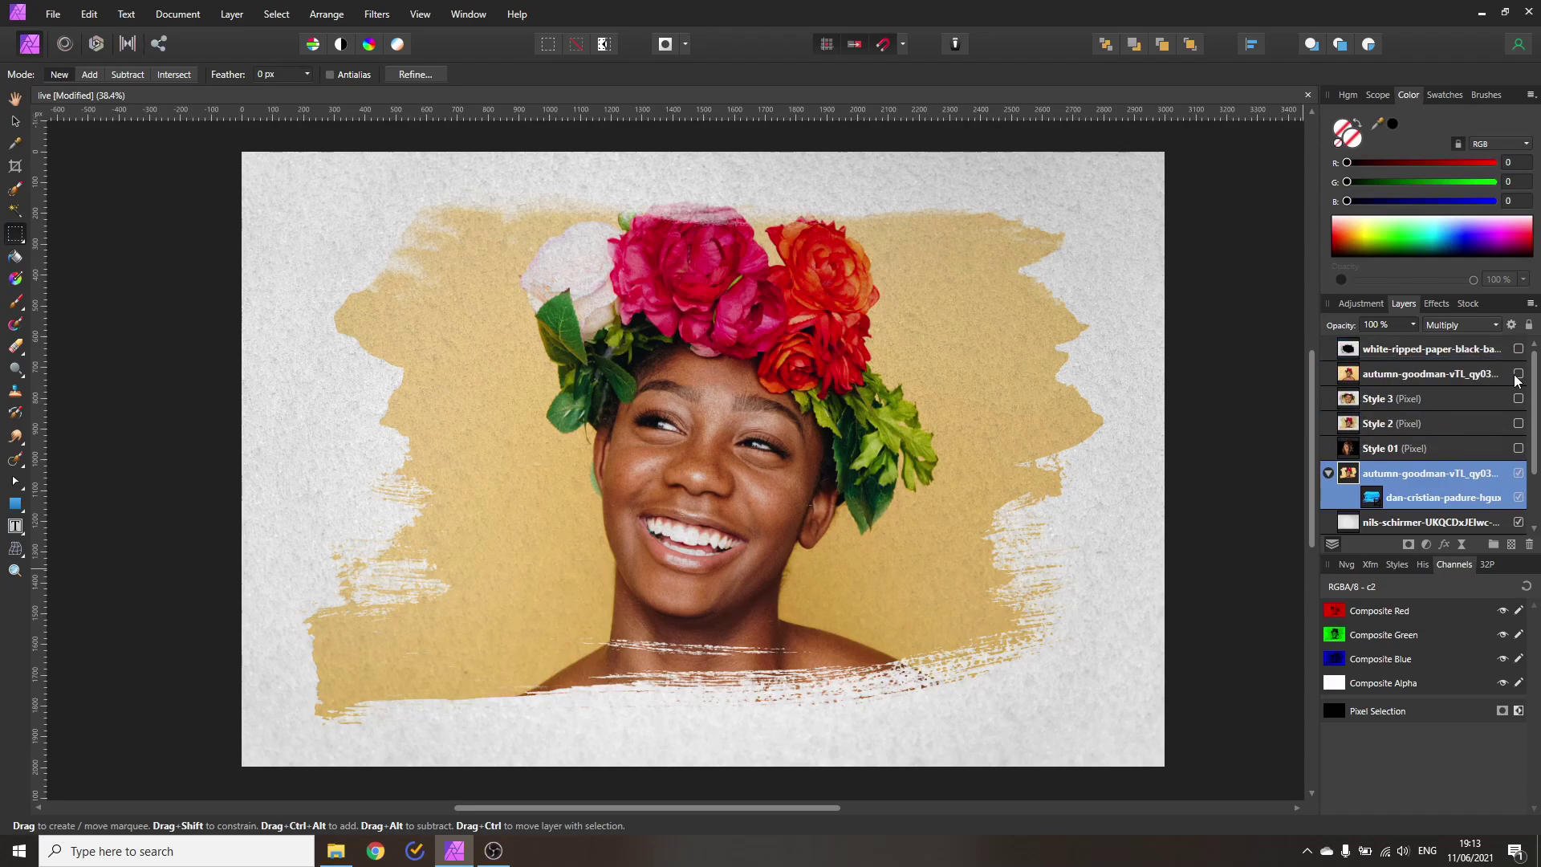
Turn on the second flower-crown portrait copy and the ripped-paper photo, then select the ripped-paper layer
click(1519, 374)
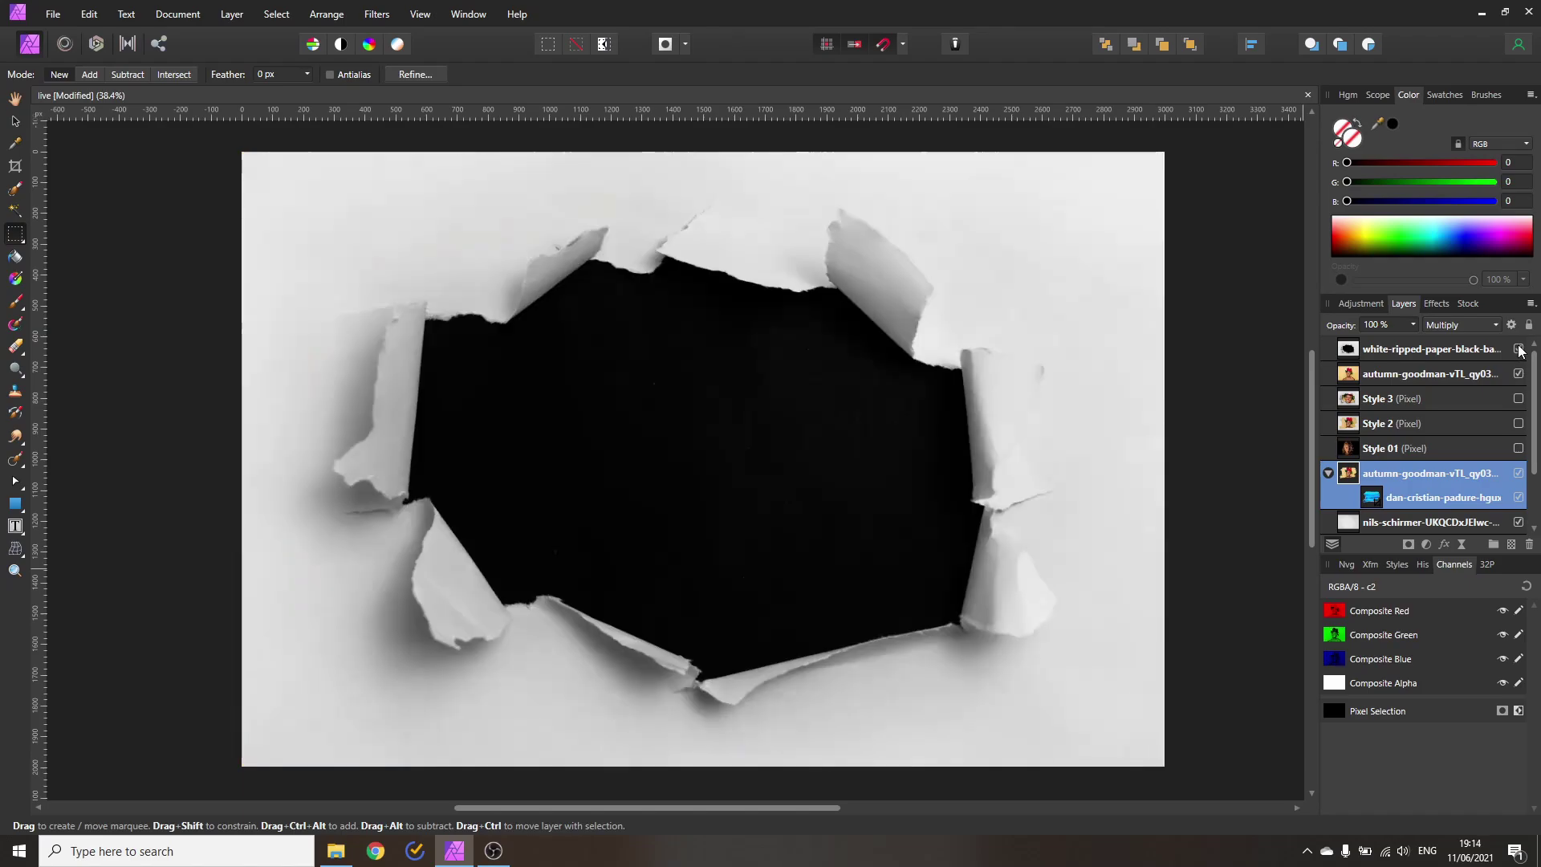
click(1519, 348)
click(1352, 351)
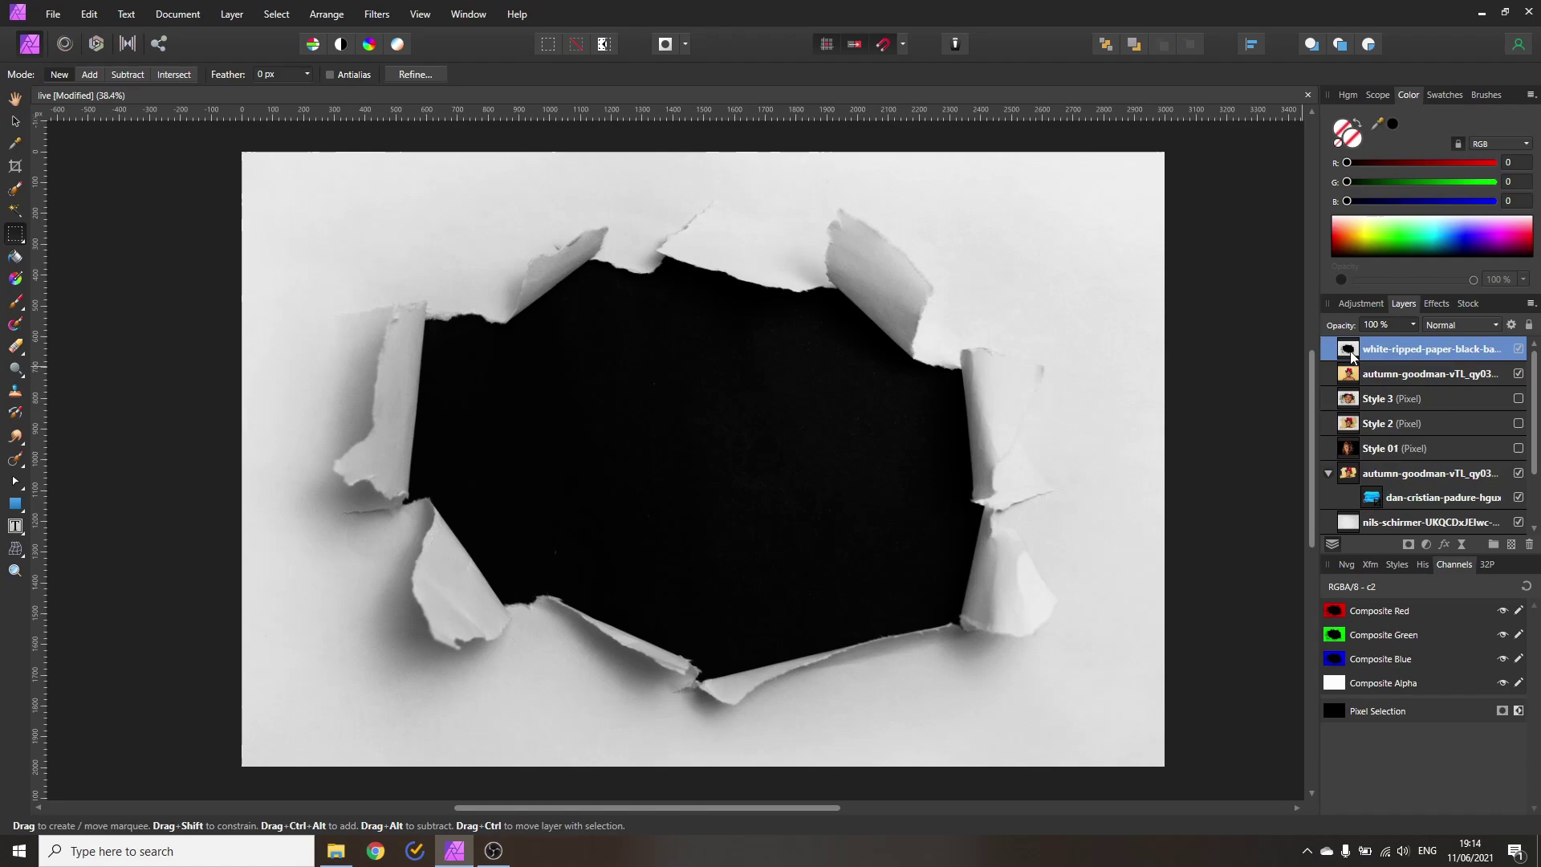
Flood Select the black hole in the ripped paper and grow the selection by 3 px
click(15, 210)
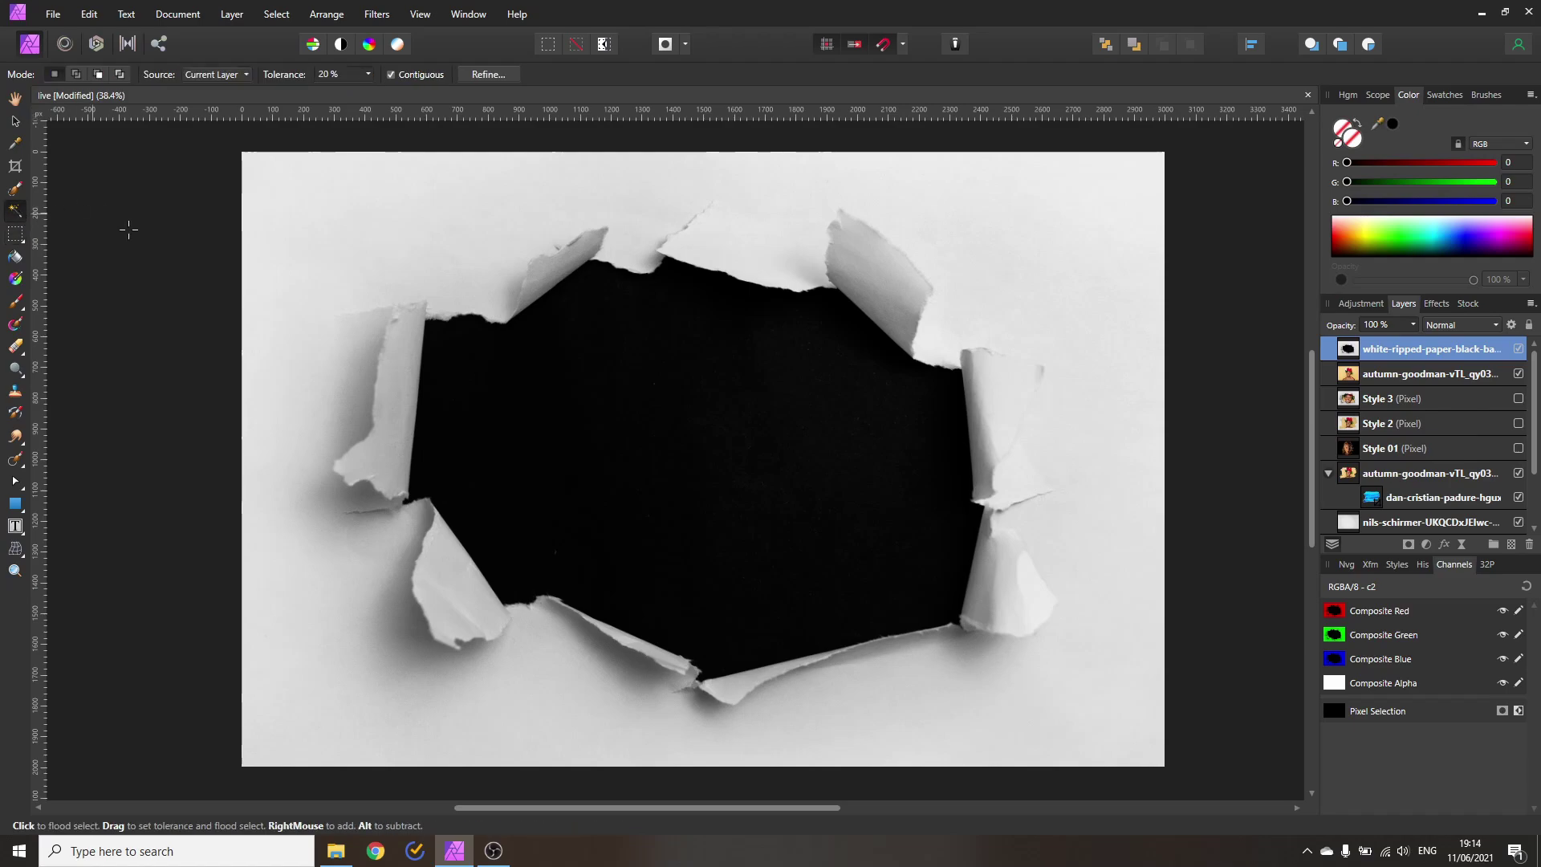
click(654, 366)
click(272, 13)
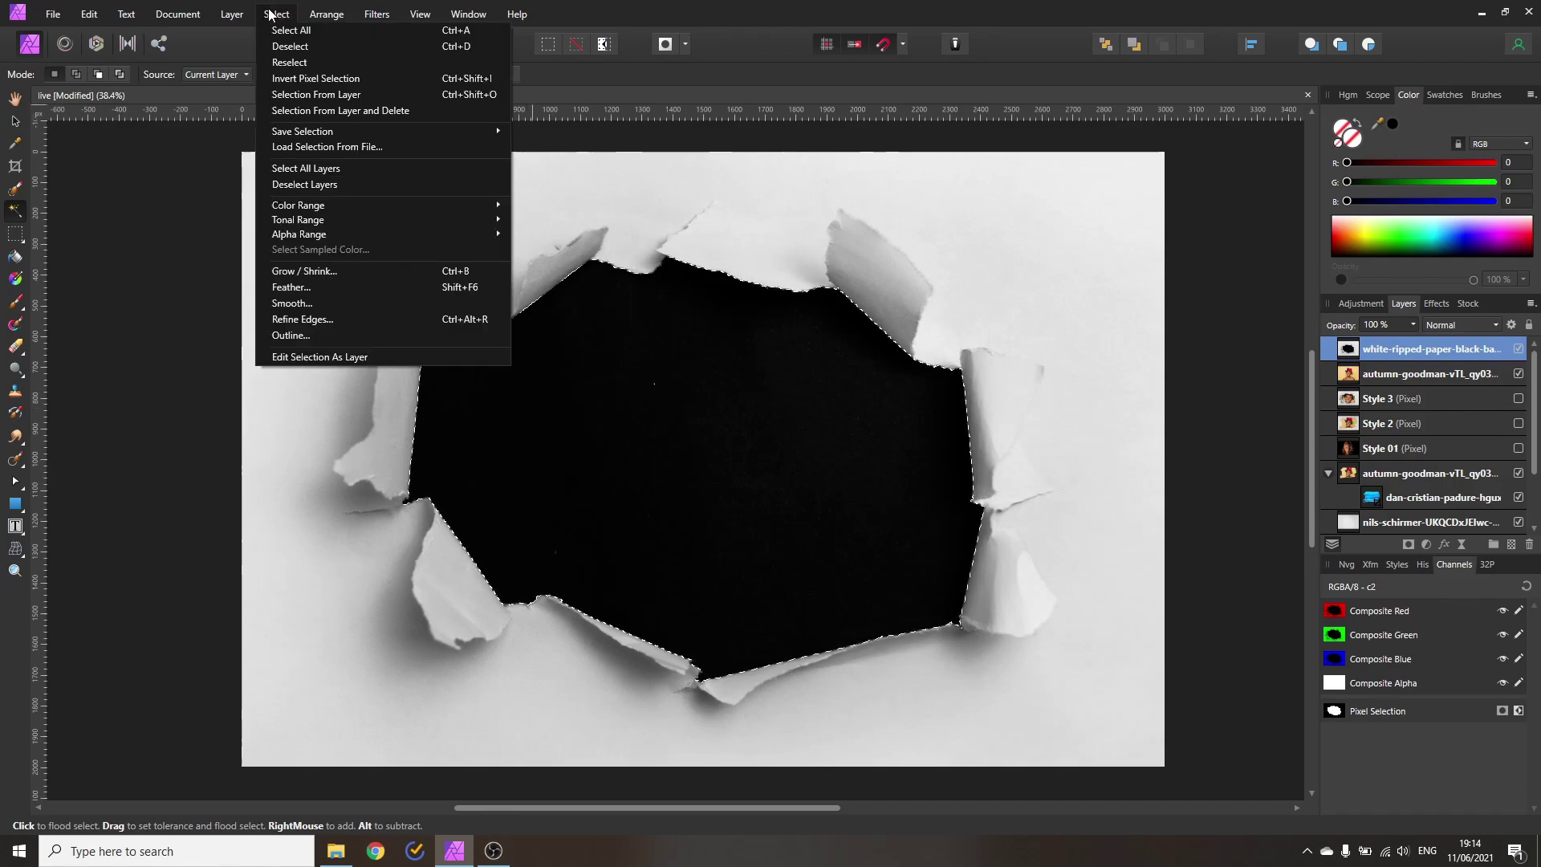
click(329, 275)
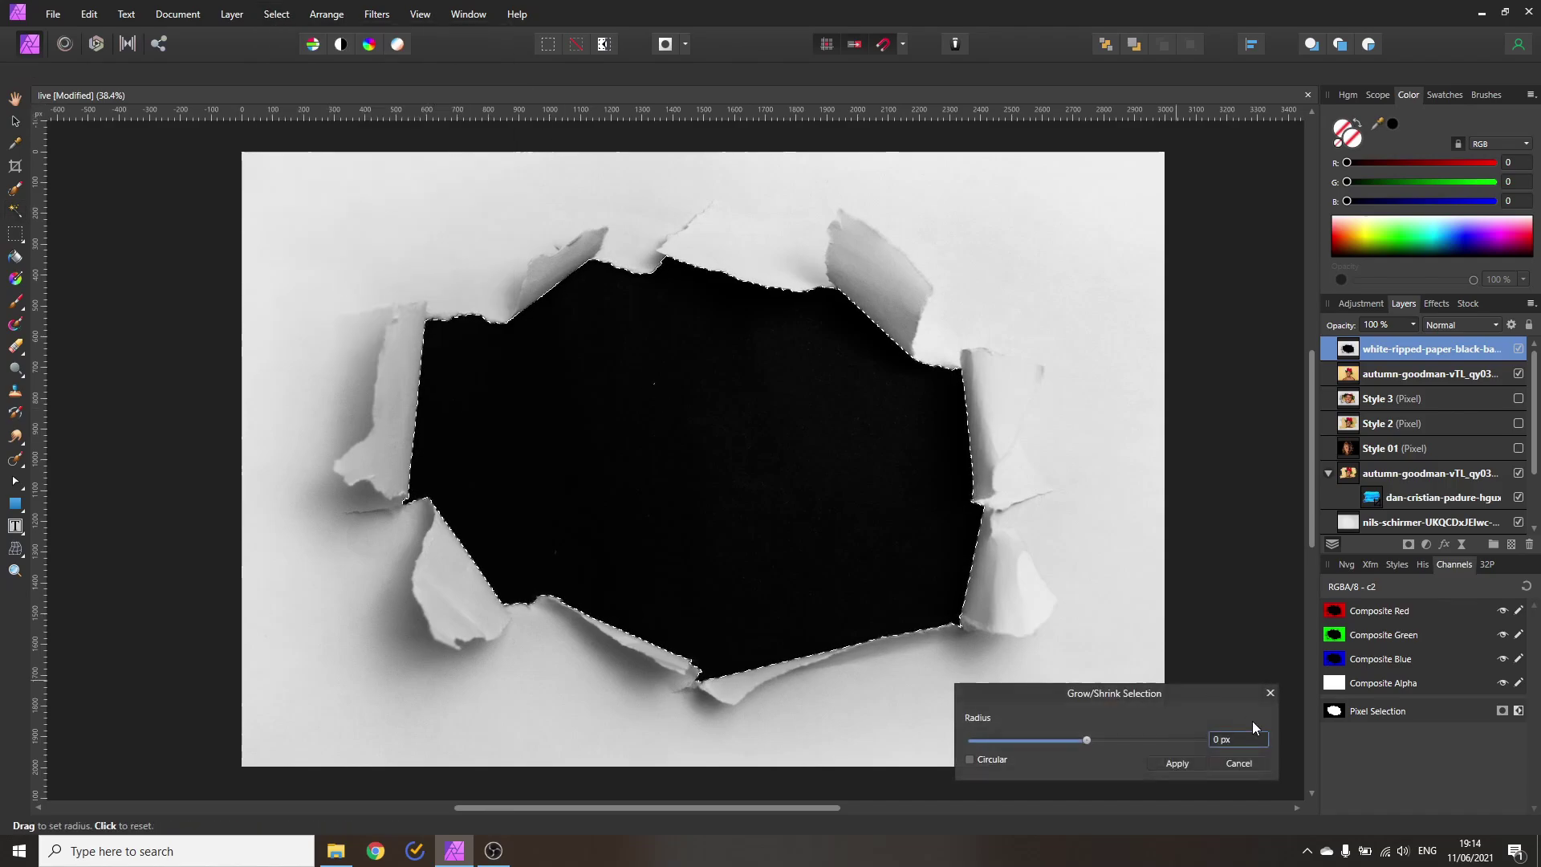
click(1236, 743)
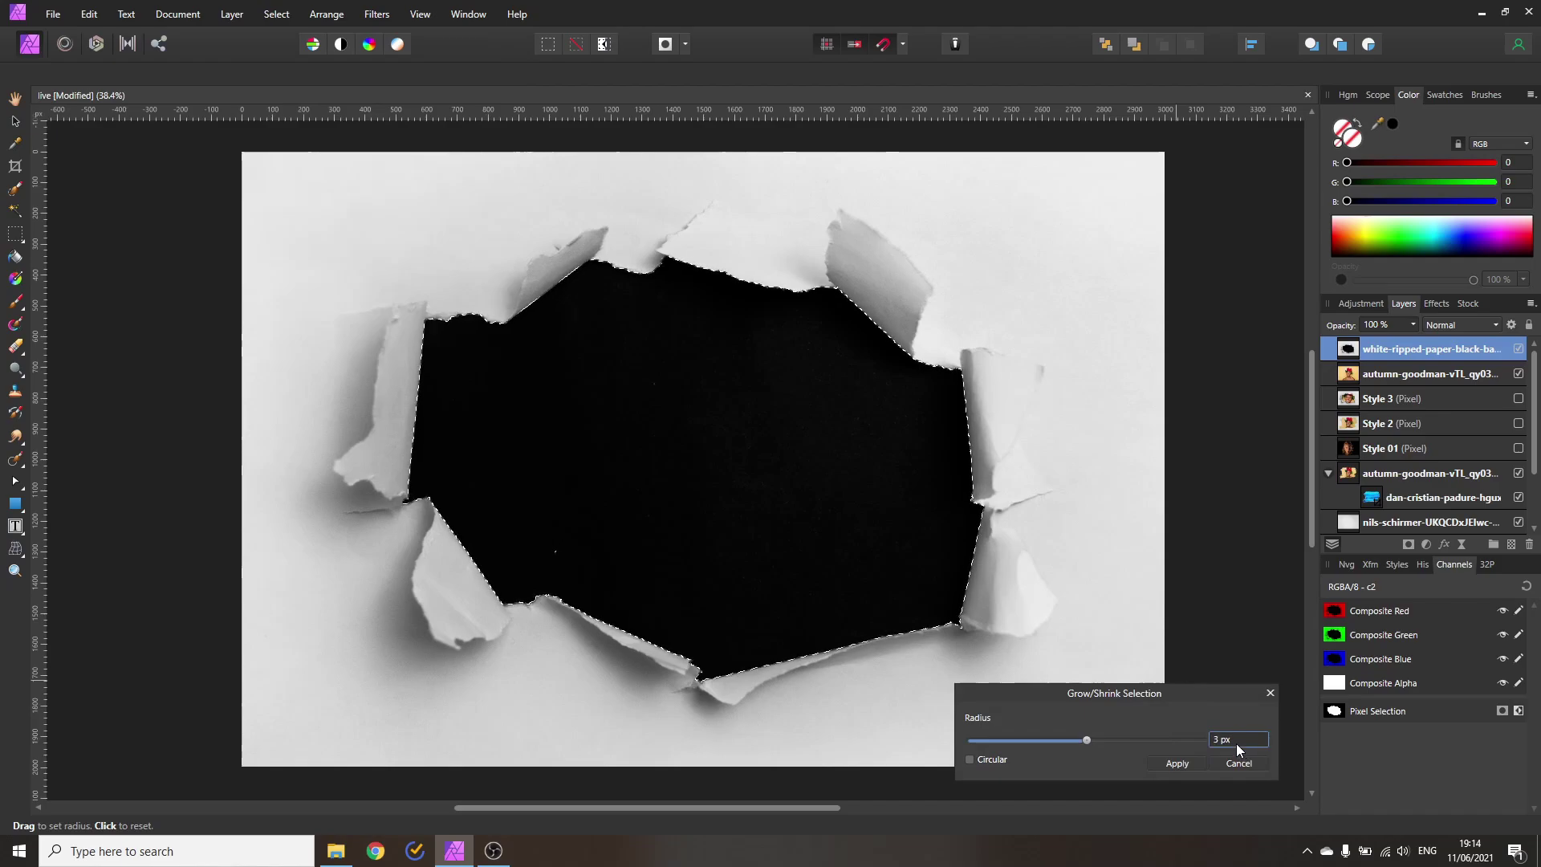
text(3)
click(1186, 763)
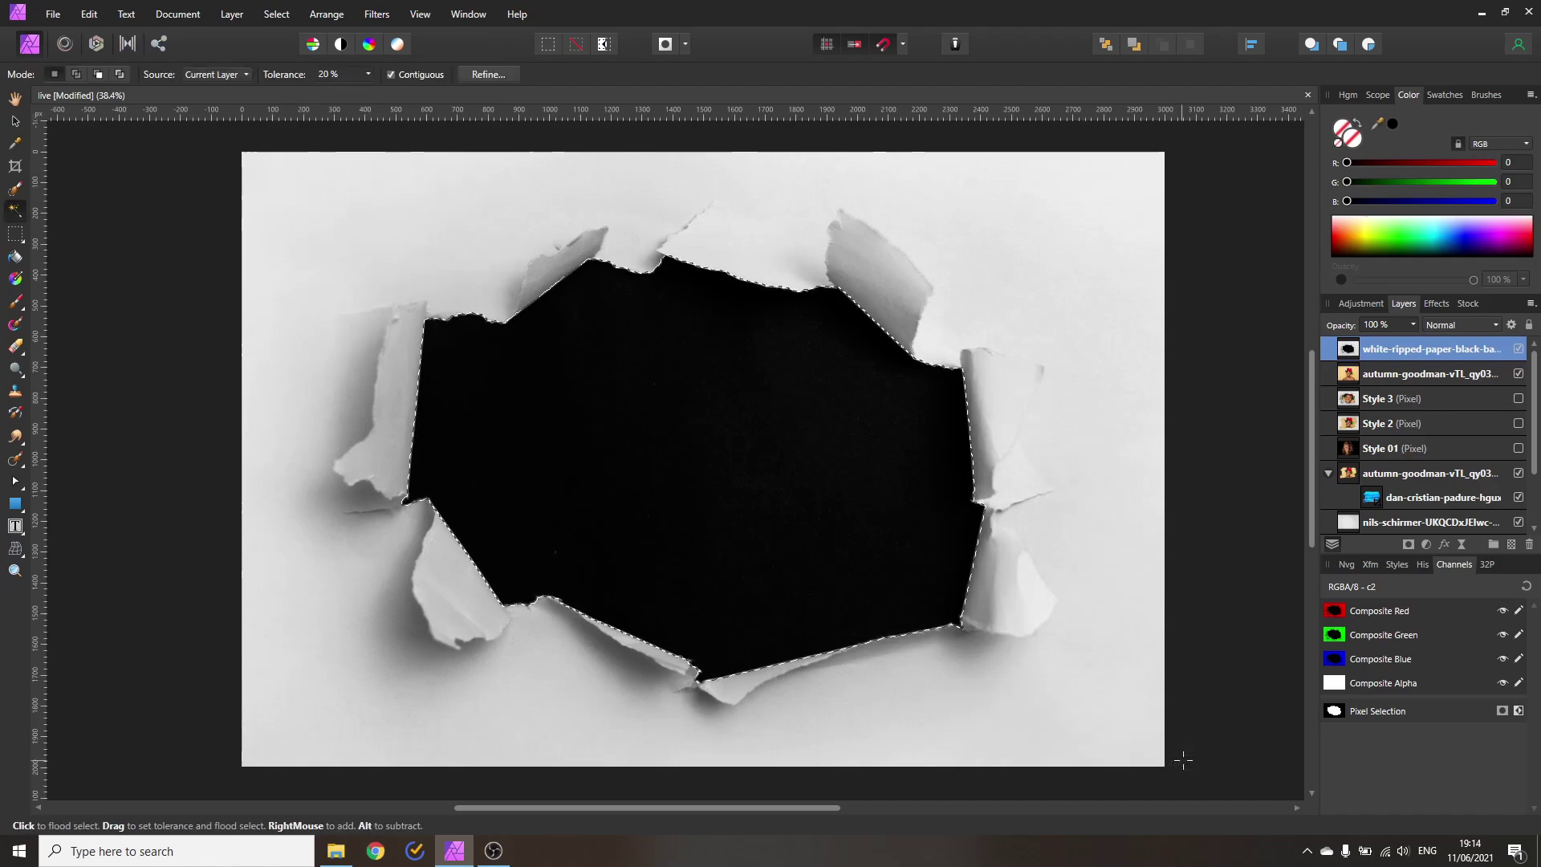
Feather the hole selection by 2 px
click(277, 15)
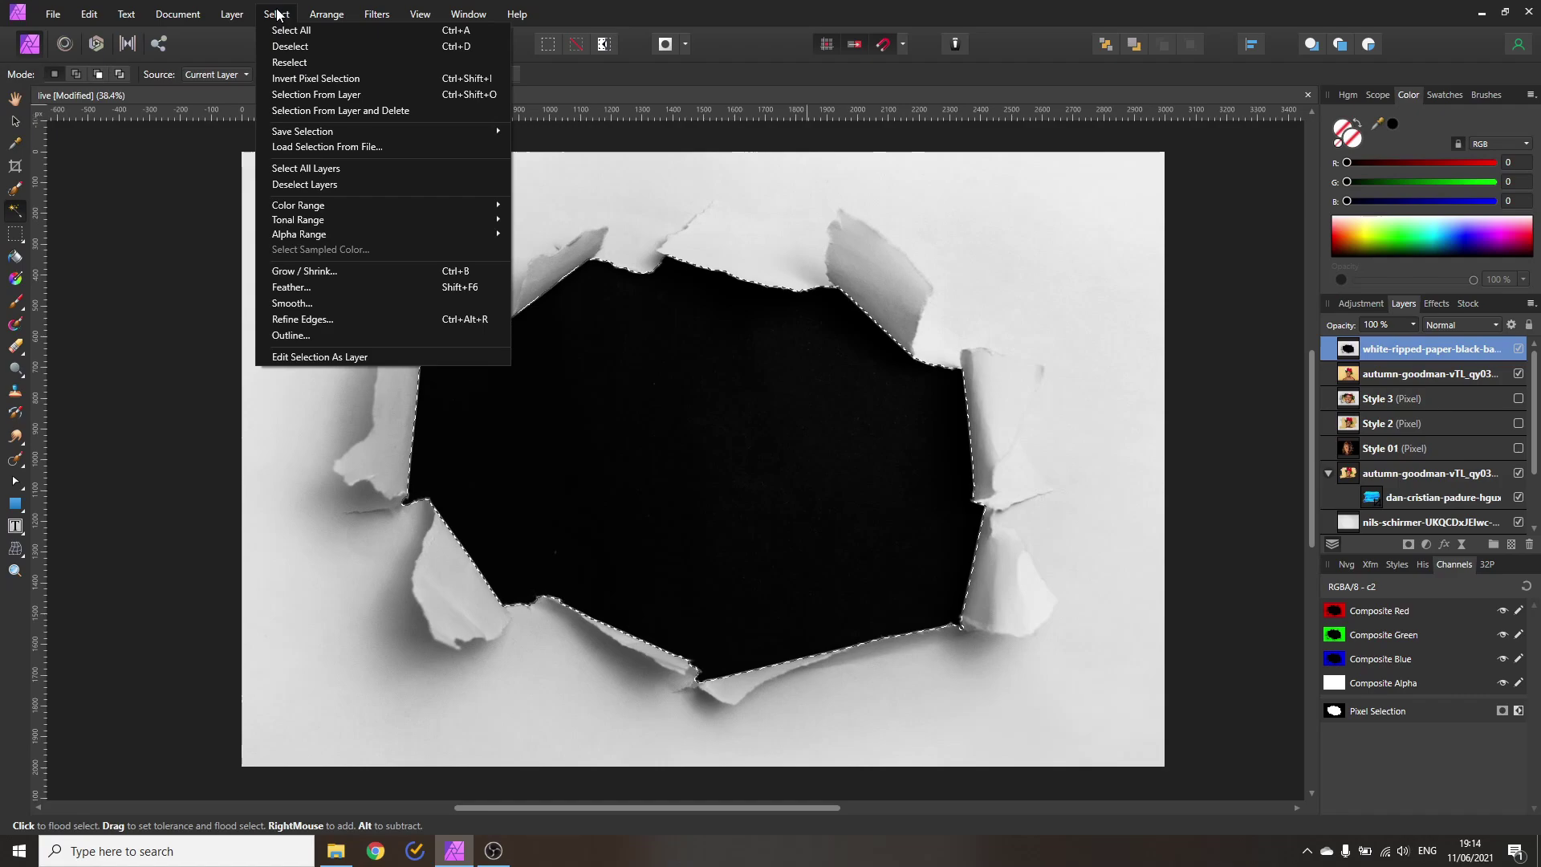
click(324, 290)
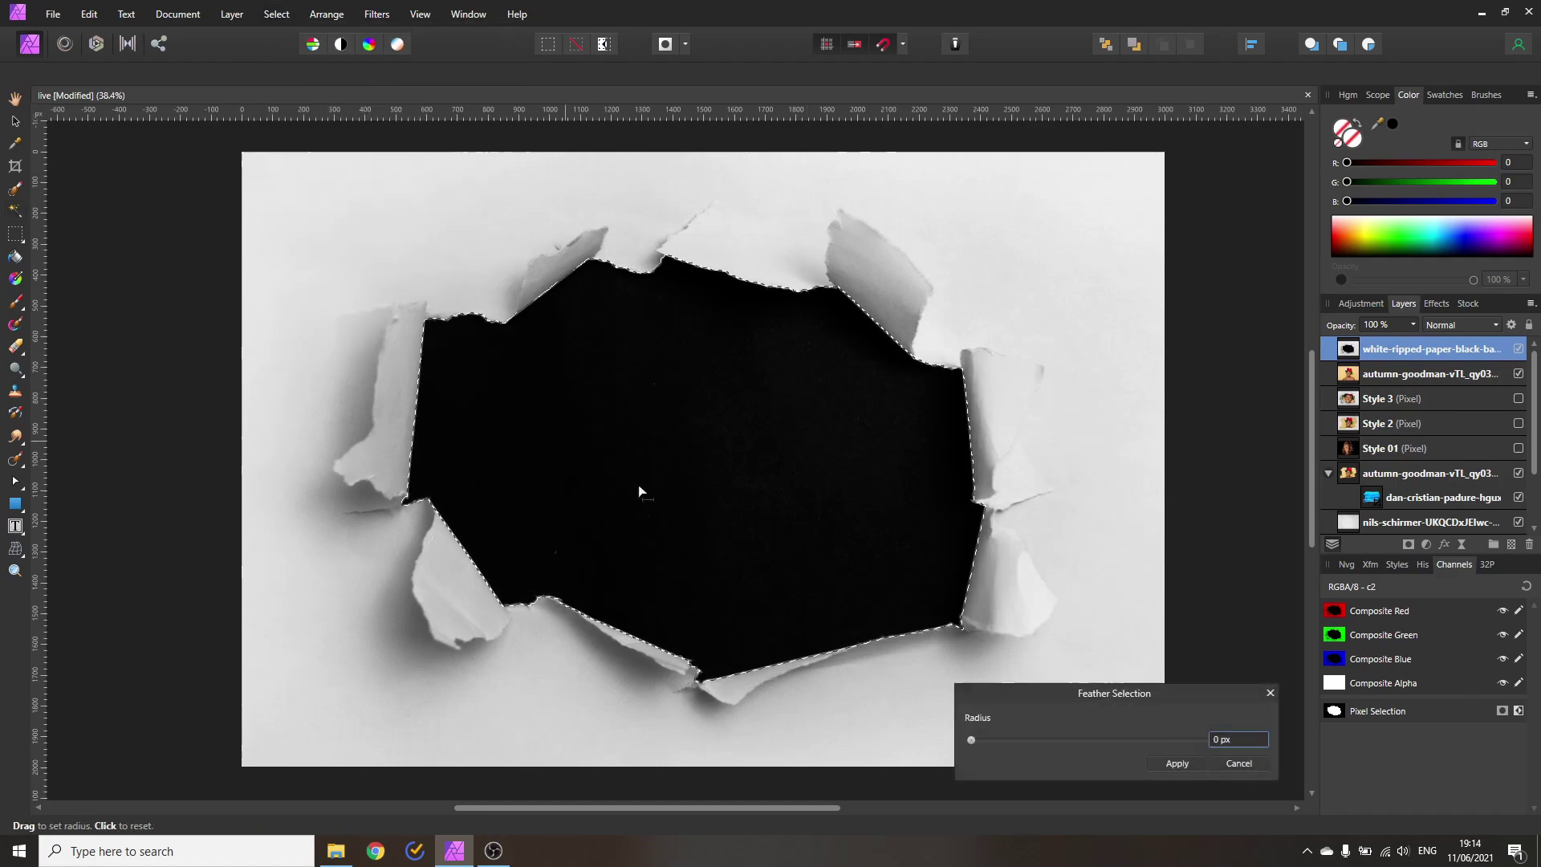
click(1234, 738)
text(2)
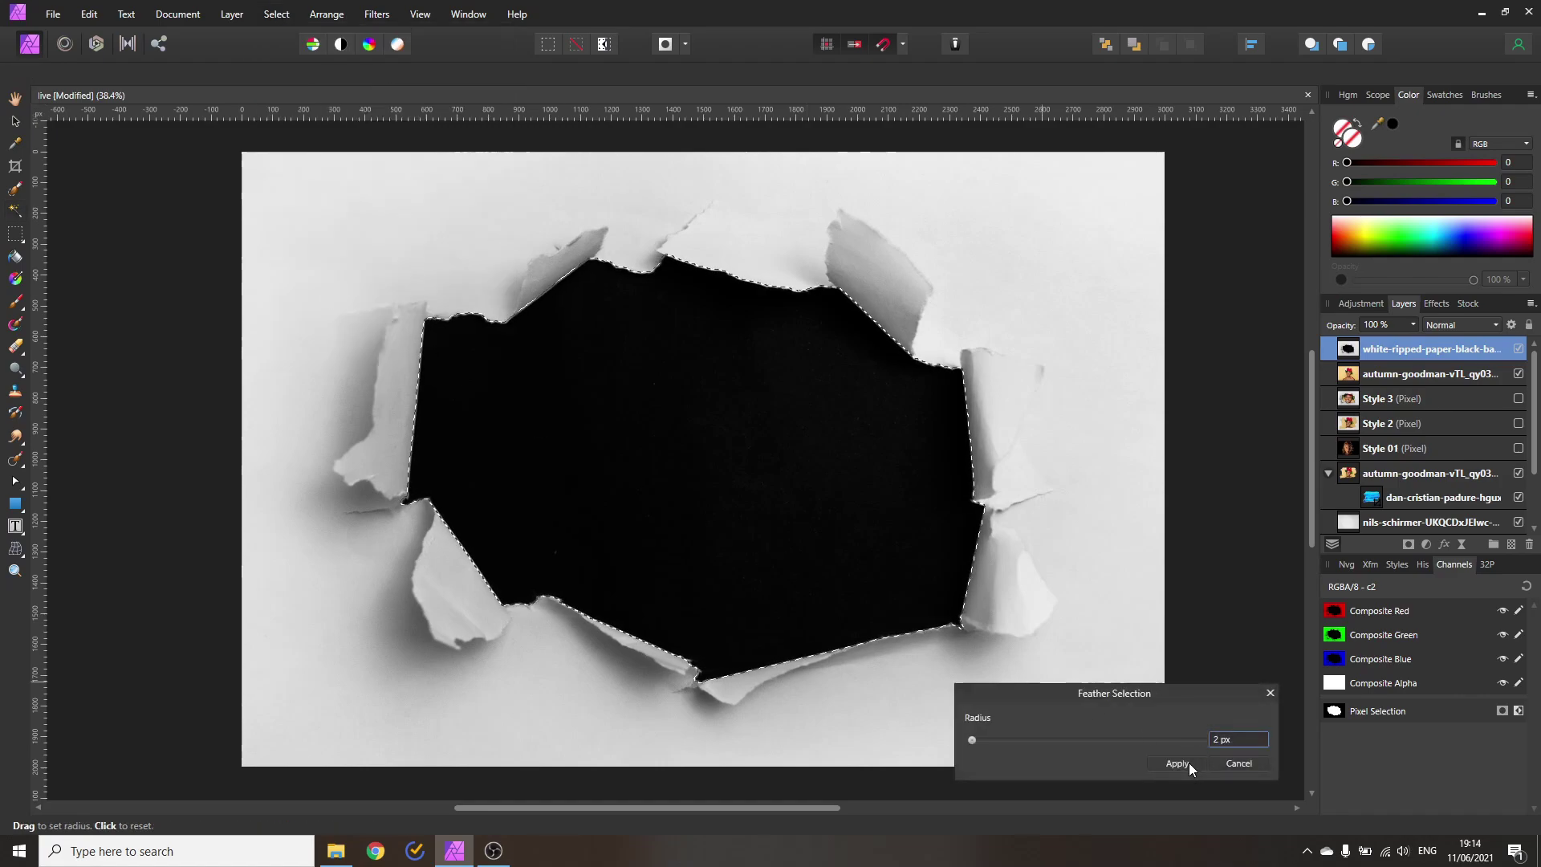
click(1188, 763)
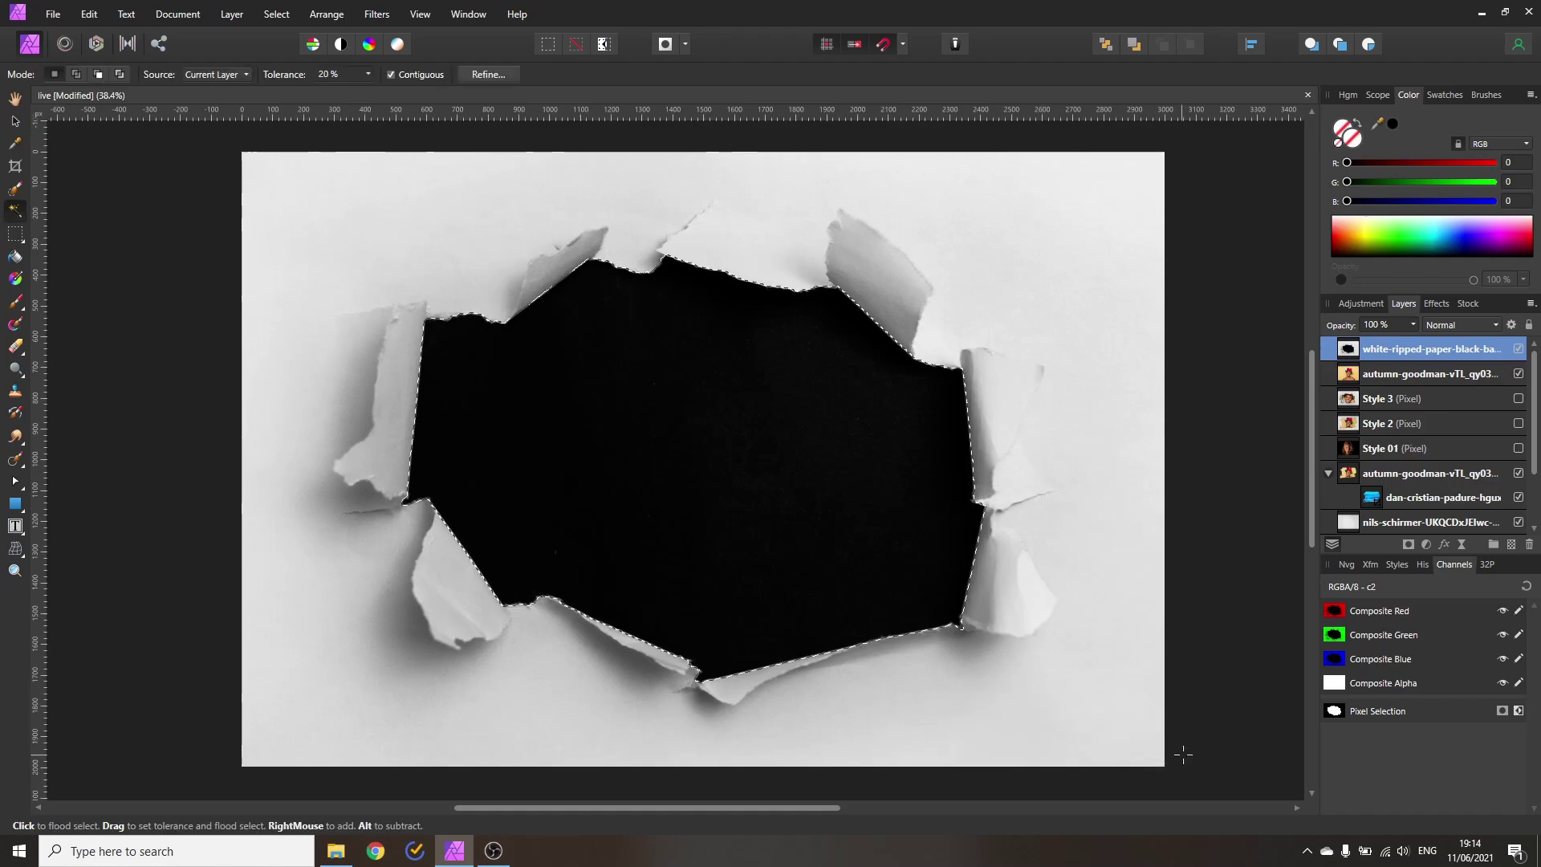
Invert the selection, mask the ripped-paper layer to hide its black hole, then deselect
click(283, 17)
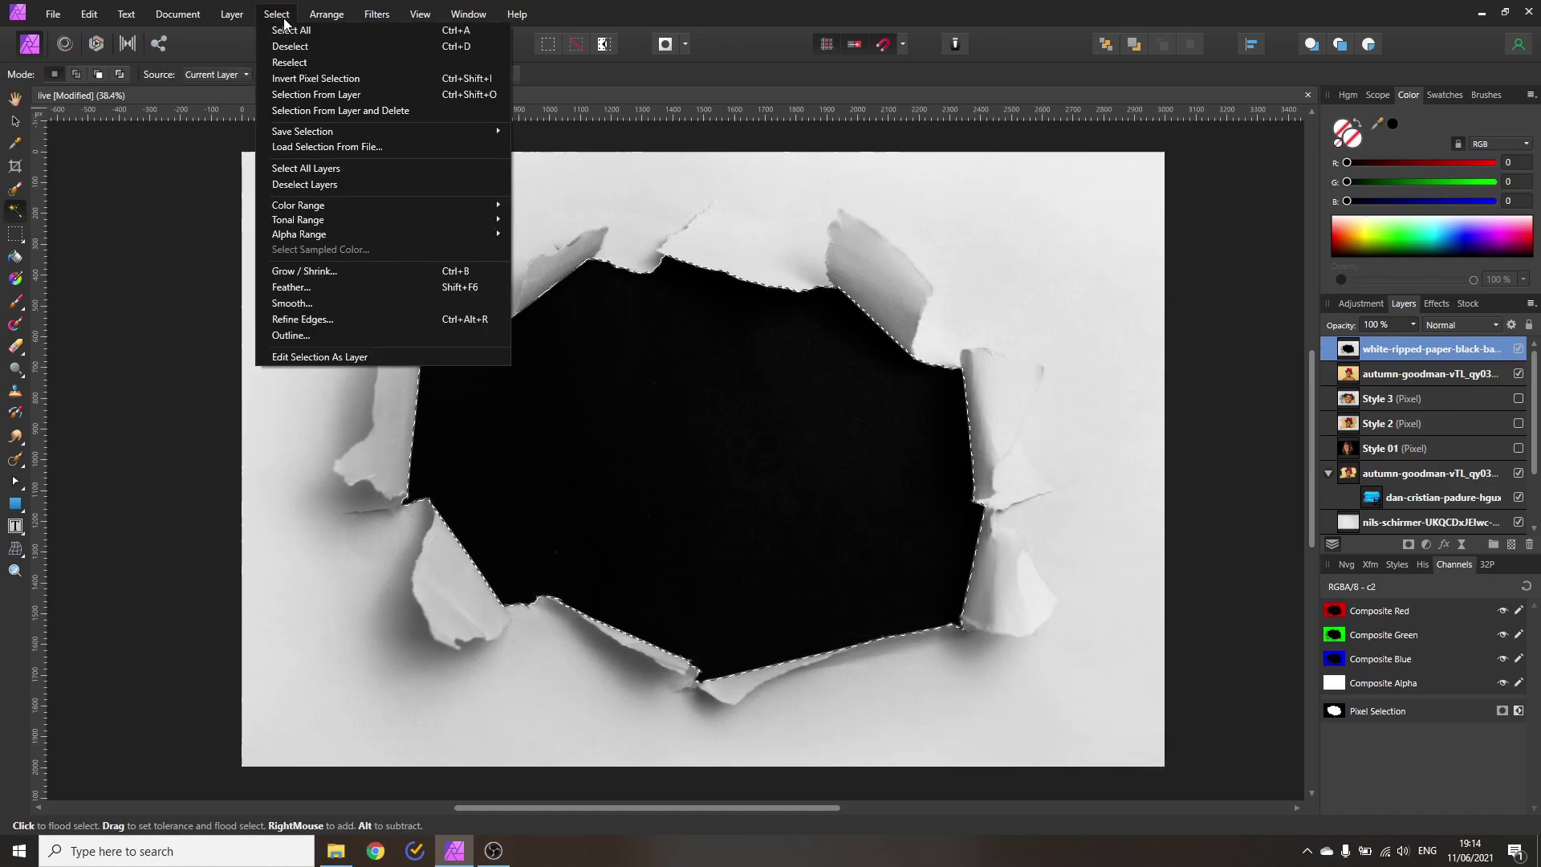
click(310, 84)
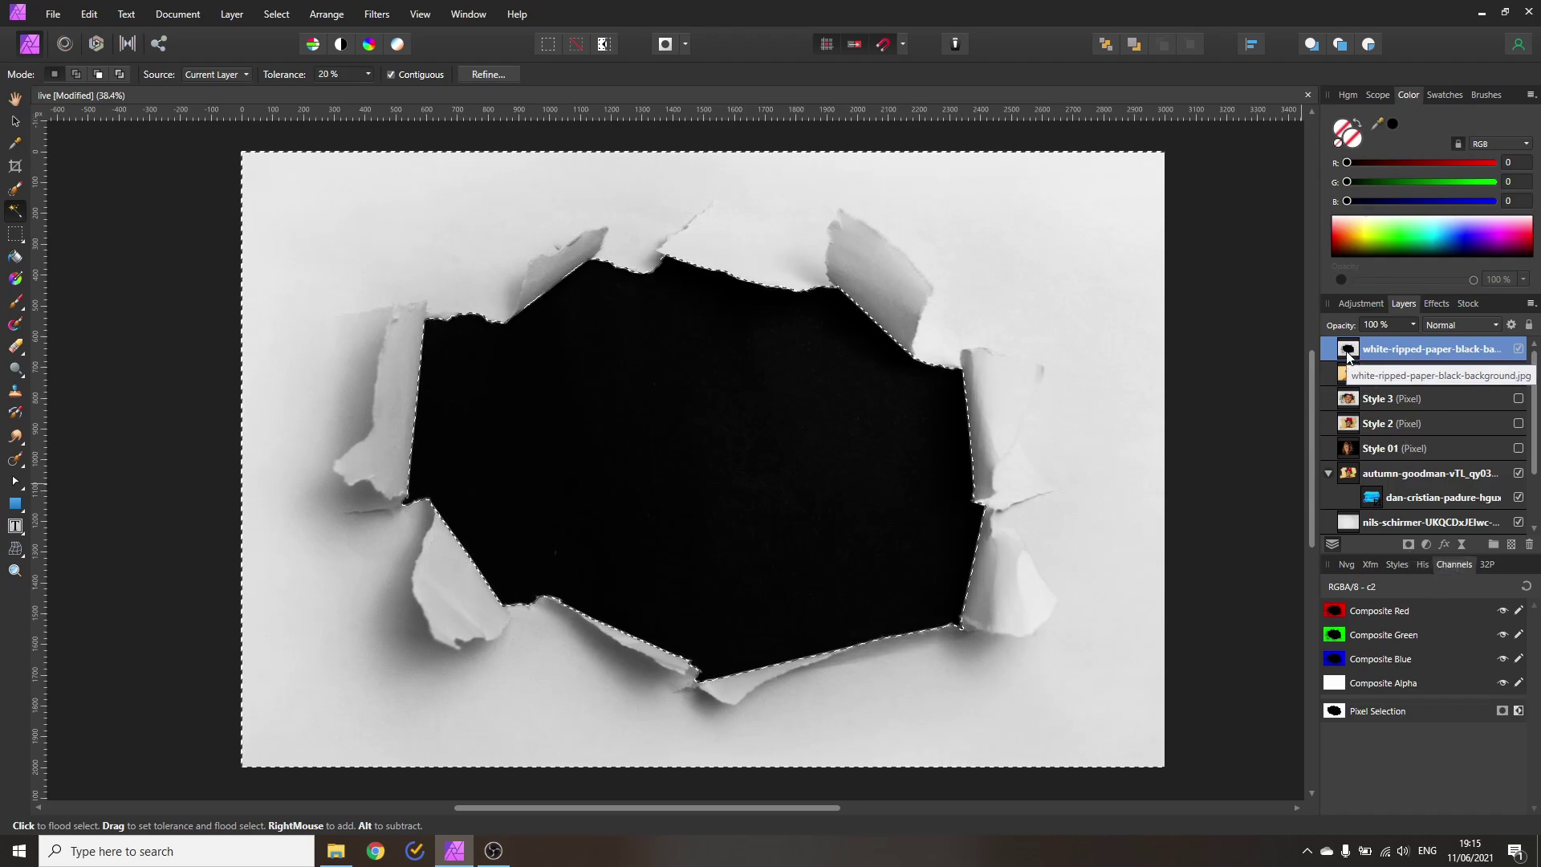
click(1409, 545)
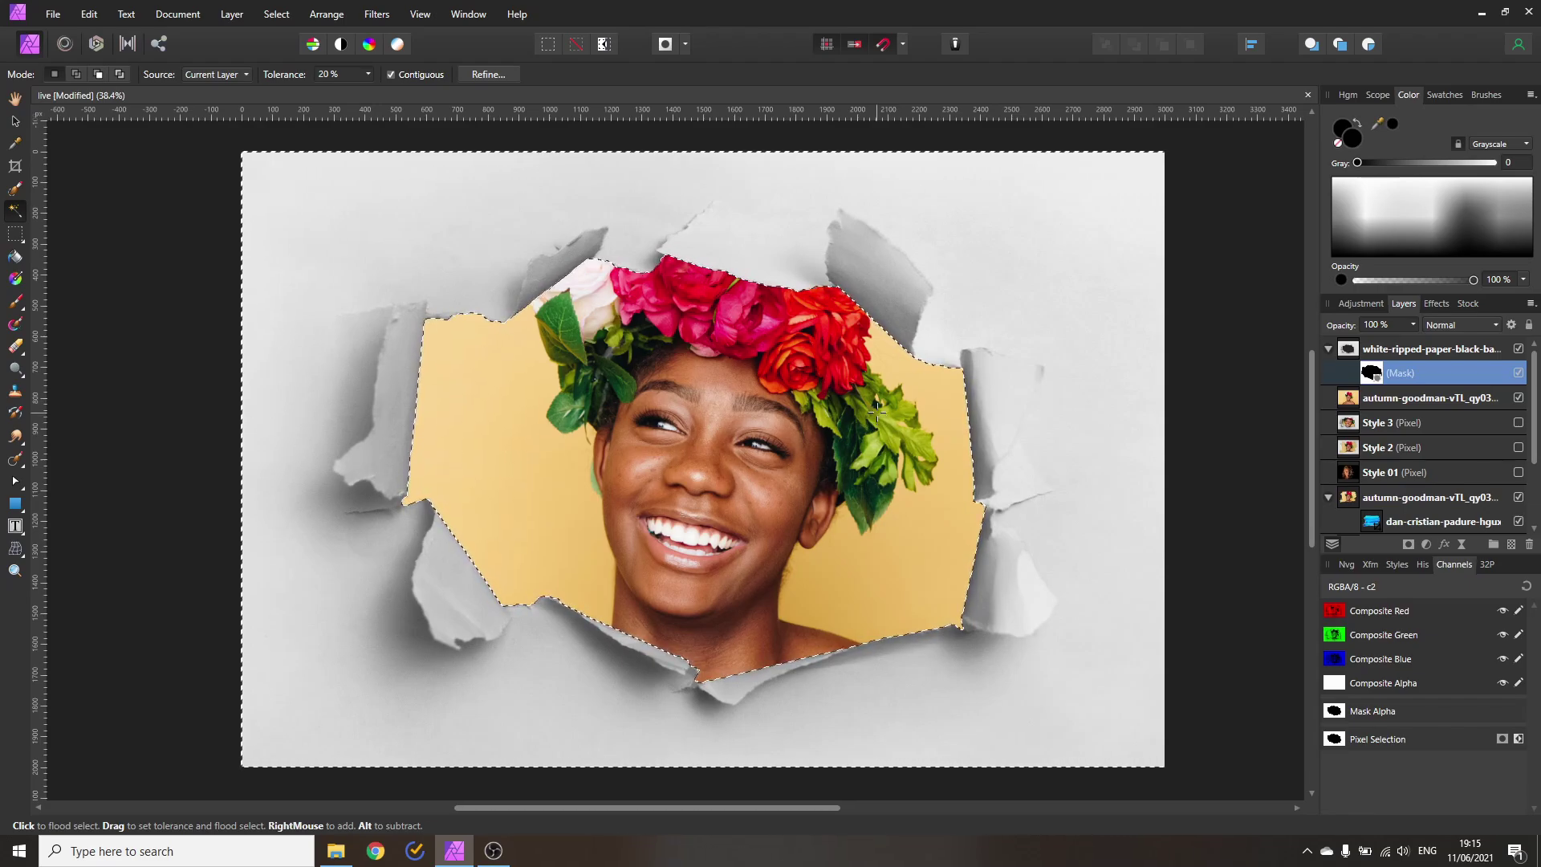
key(ctrl+d)
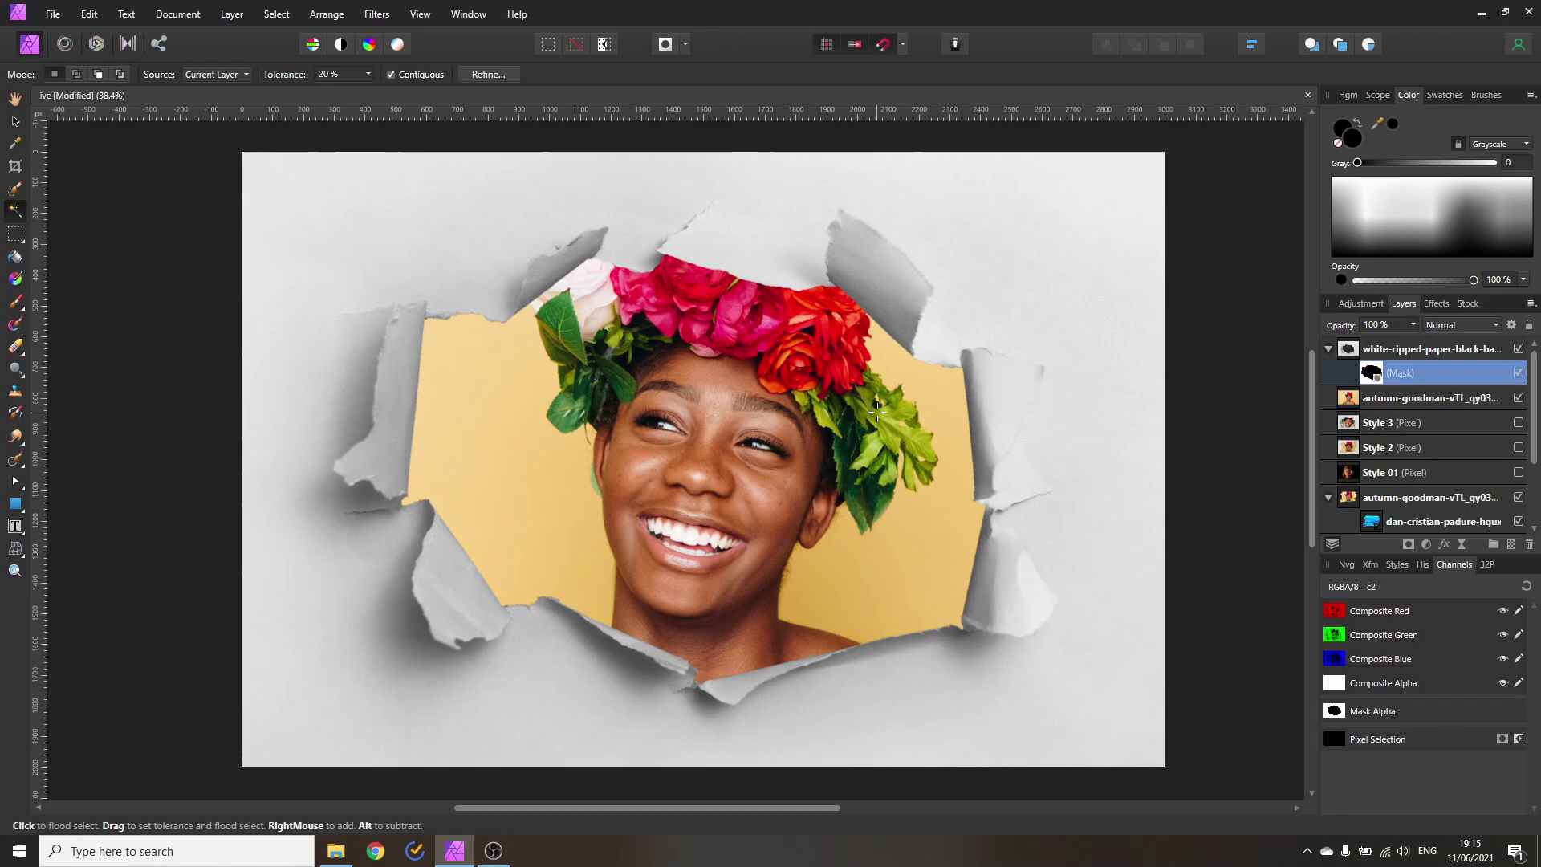
click(1353, 351)
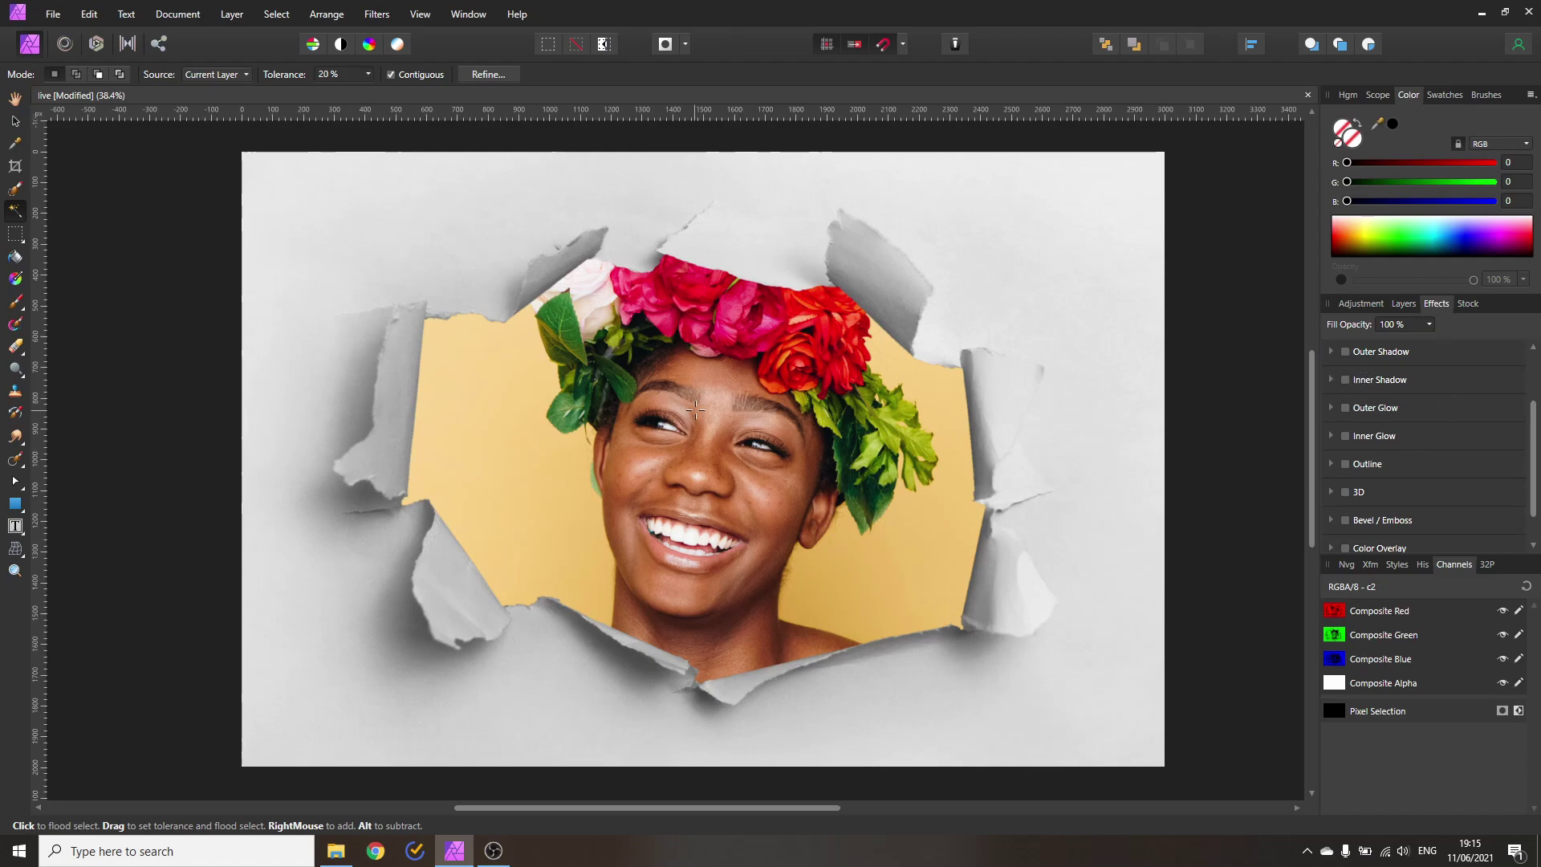
Give the ripped paper an Outer Shadow with 57% opacity, 100 px radius and 100 px offset
click(1345, 351)
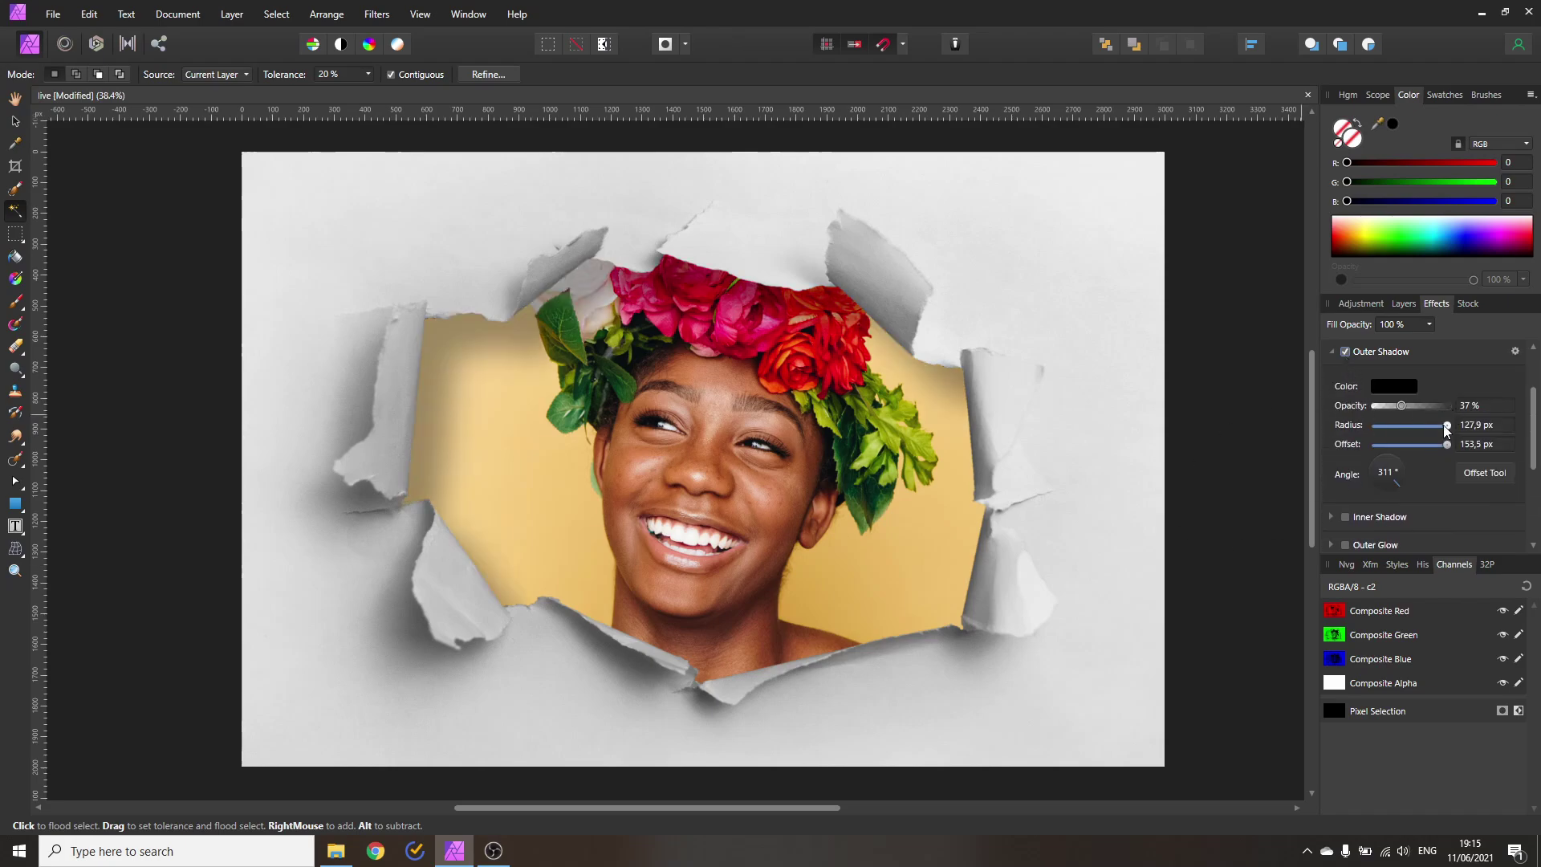
drag(1447, 425, 1419, 409)
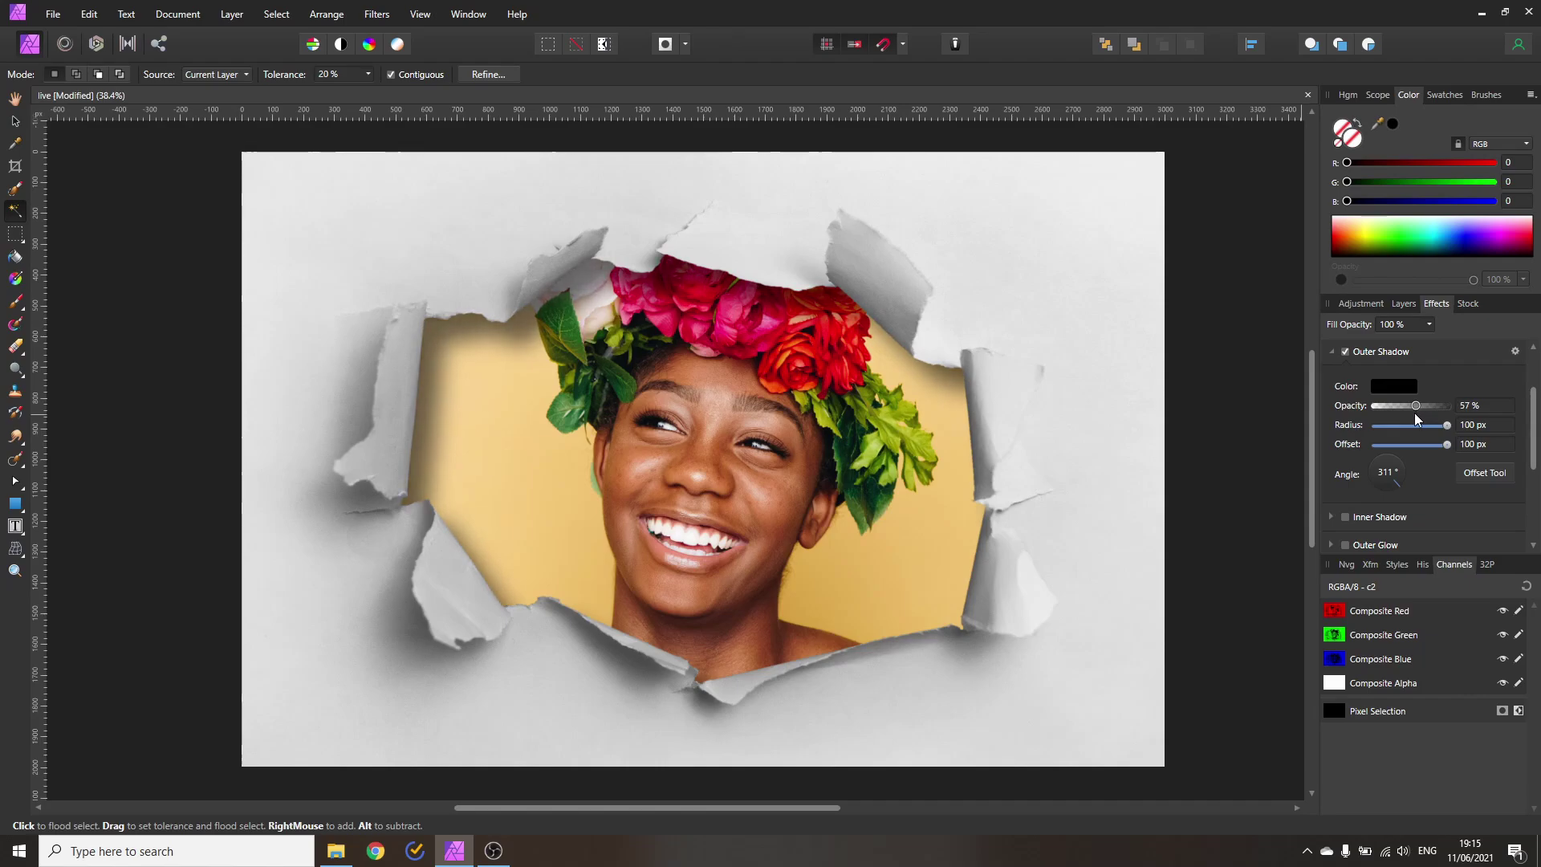
Add a new empty Pixel layer above the flower-crown portrait
click(1403, 305)
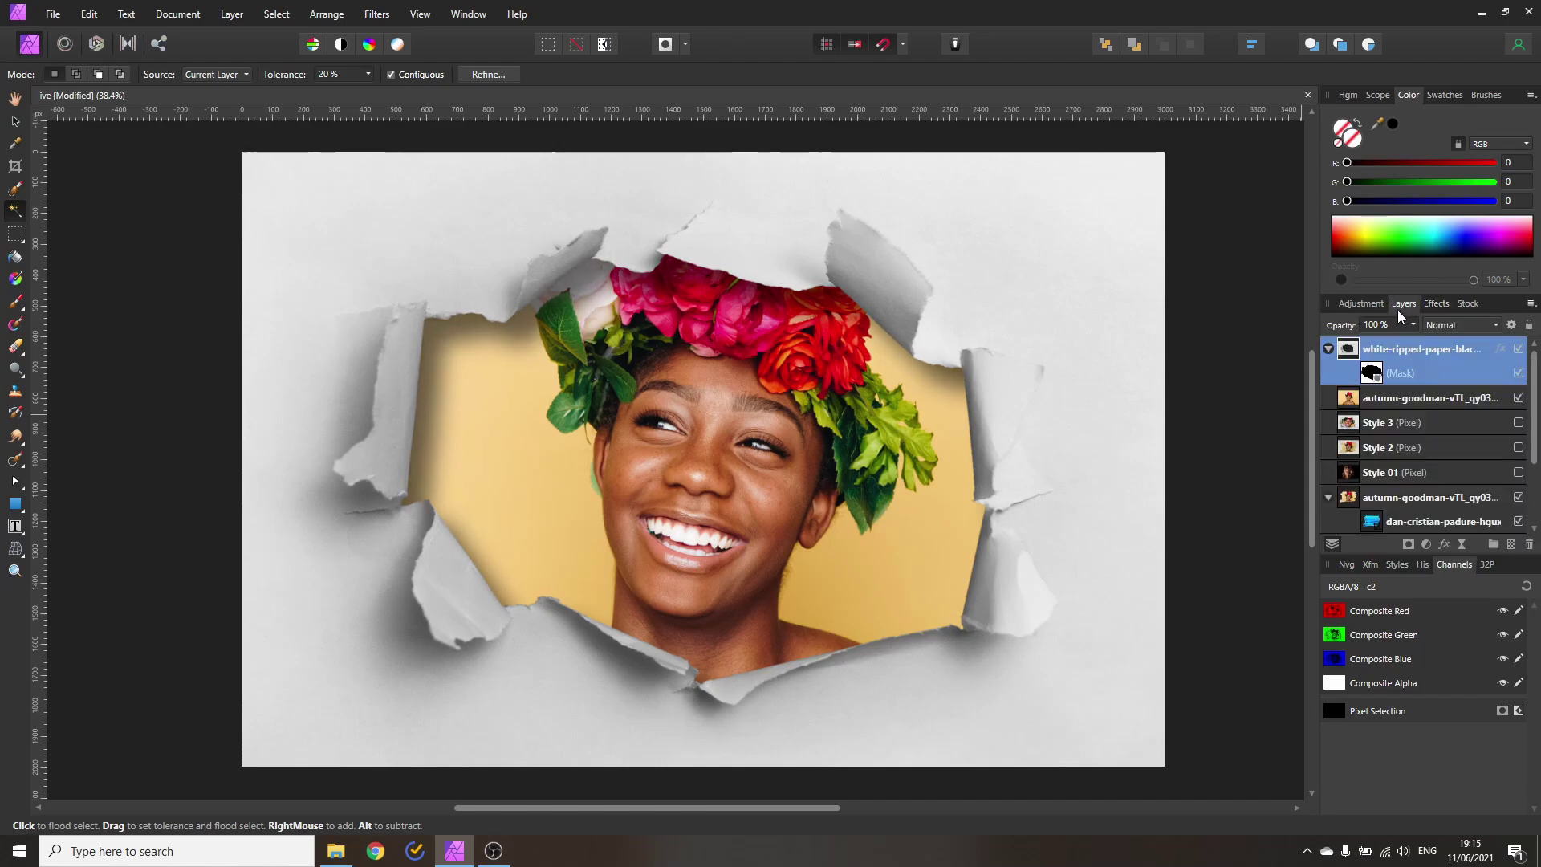
click(1361, 397)
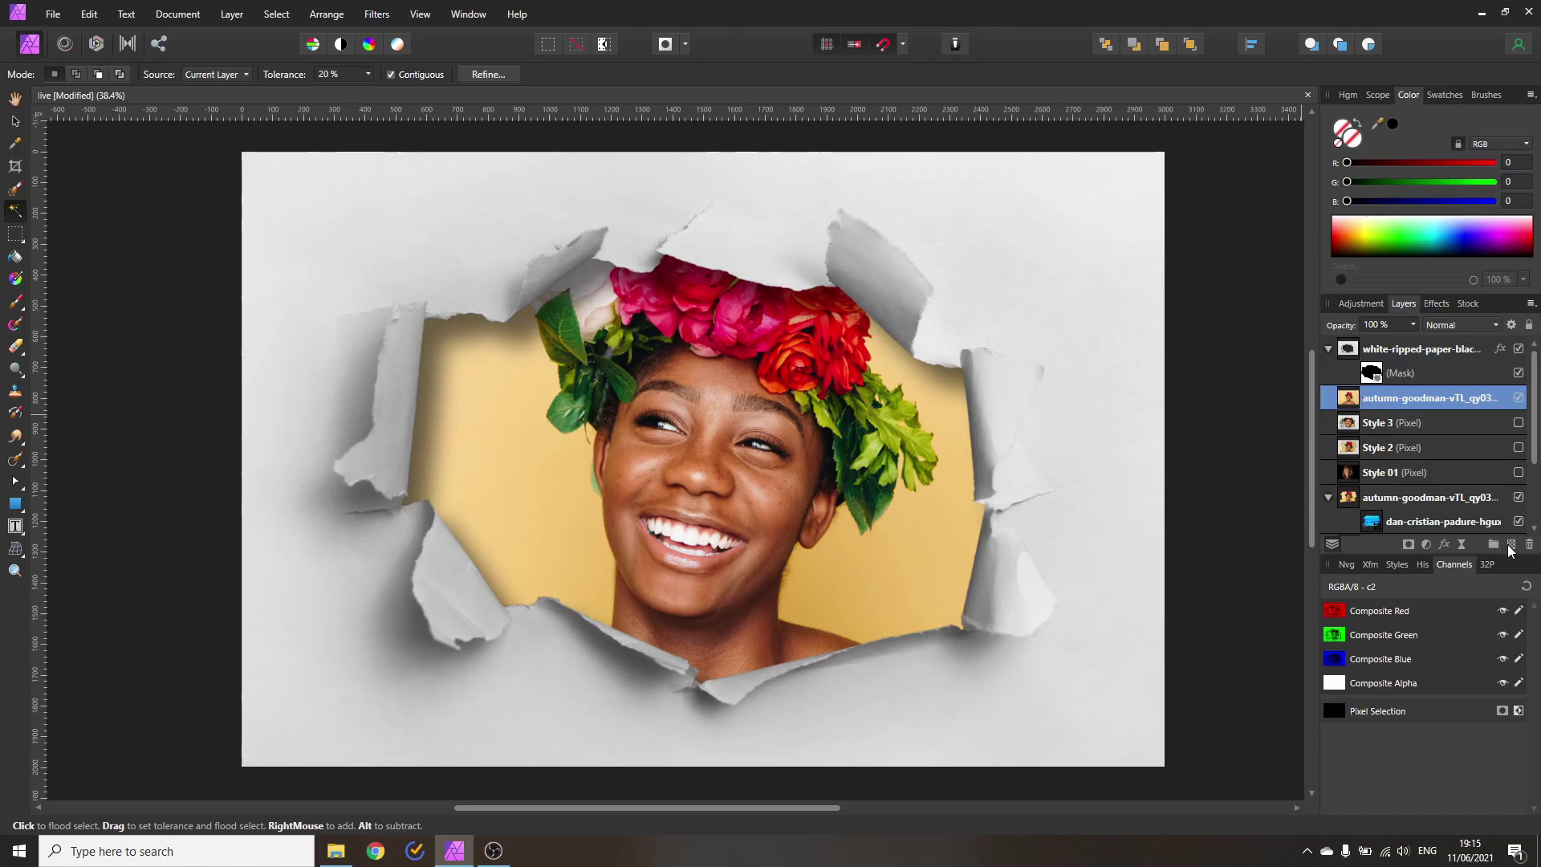
click(1510, 546)
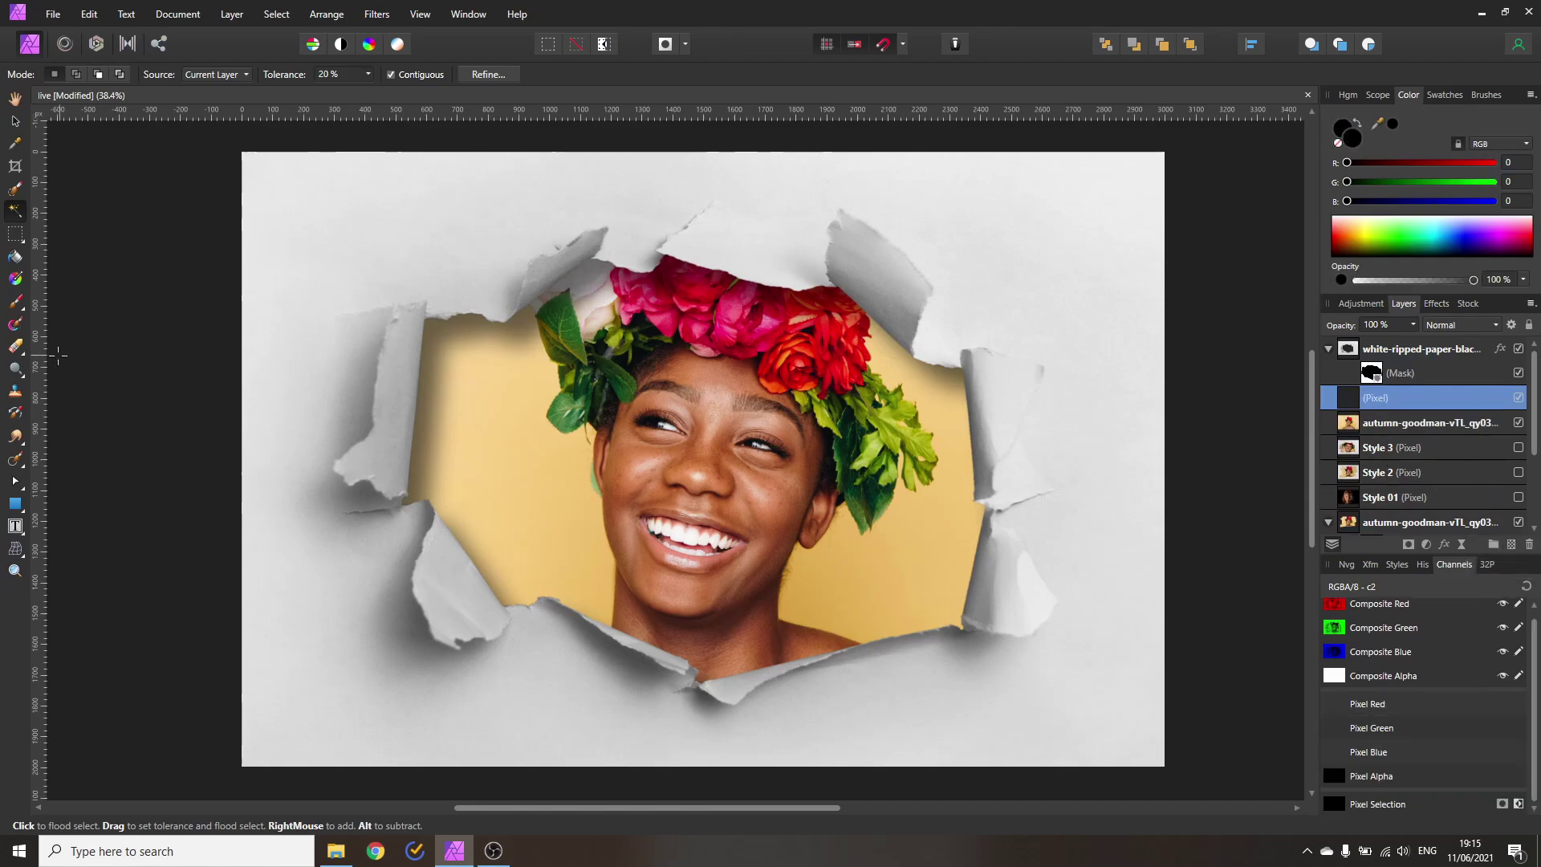
Set up a soft shading brush: 15% opacity, 0% hardness, 1406 px width
click(15, 301)
mouse_move(265, 377)
mouse_down()
mouse_move(340, 431)
mouse_move(345, 513)
mouse_up()
key(ctrl+z)
click(205, 74)
drag(210, 93, 113, 94)
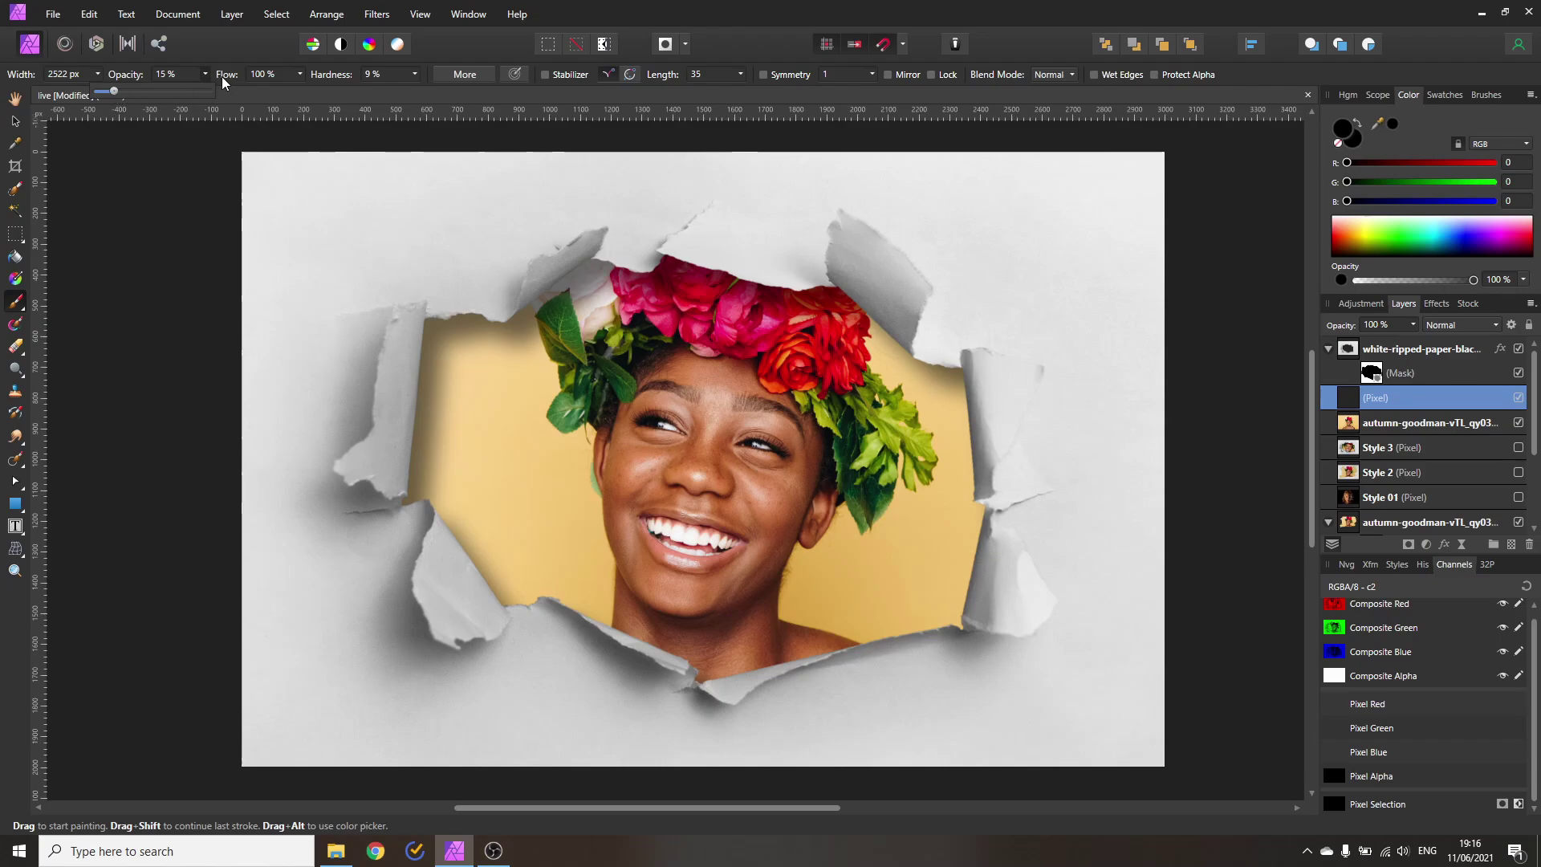
click(415, 74)
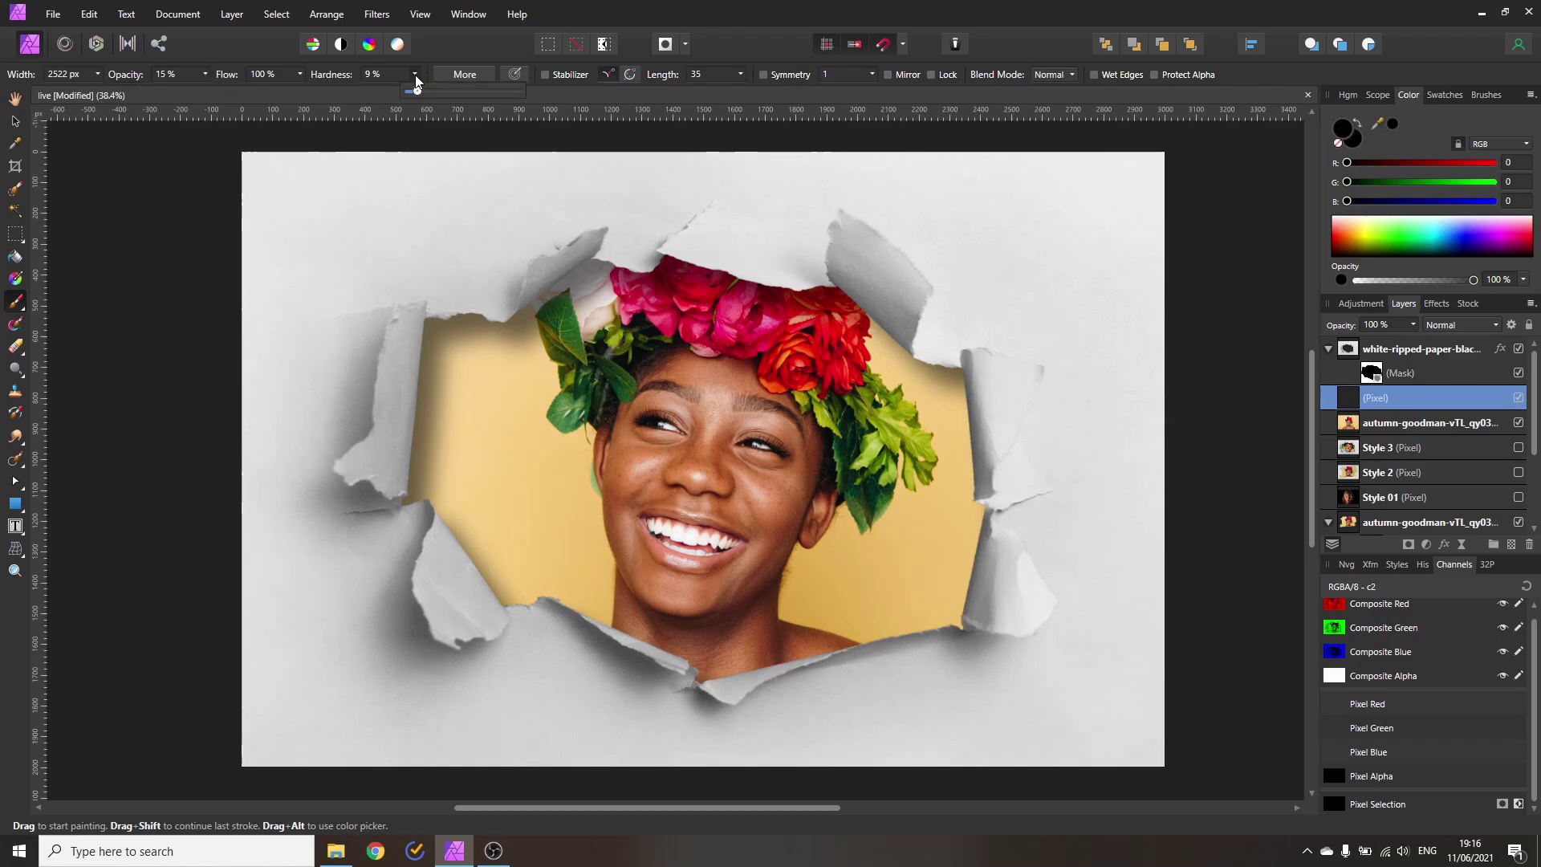
drag(421, 93, 407, 92)
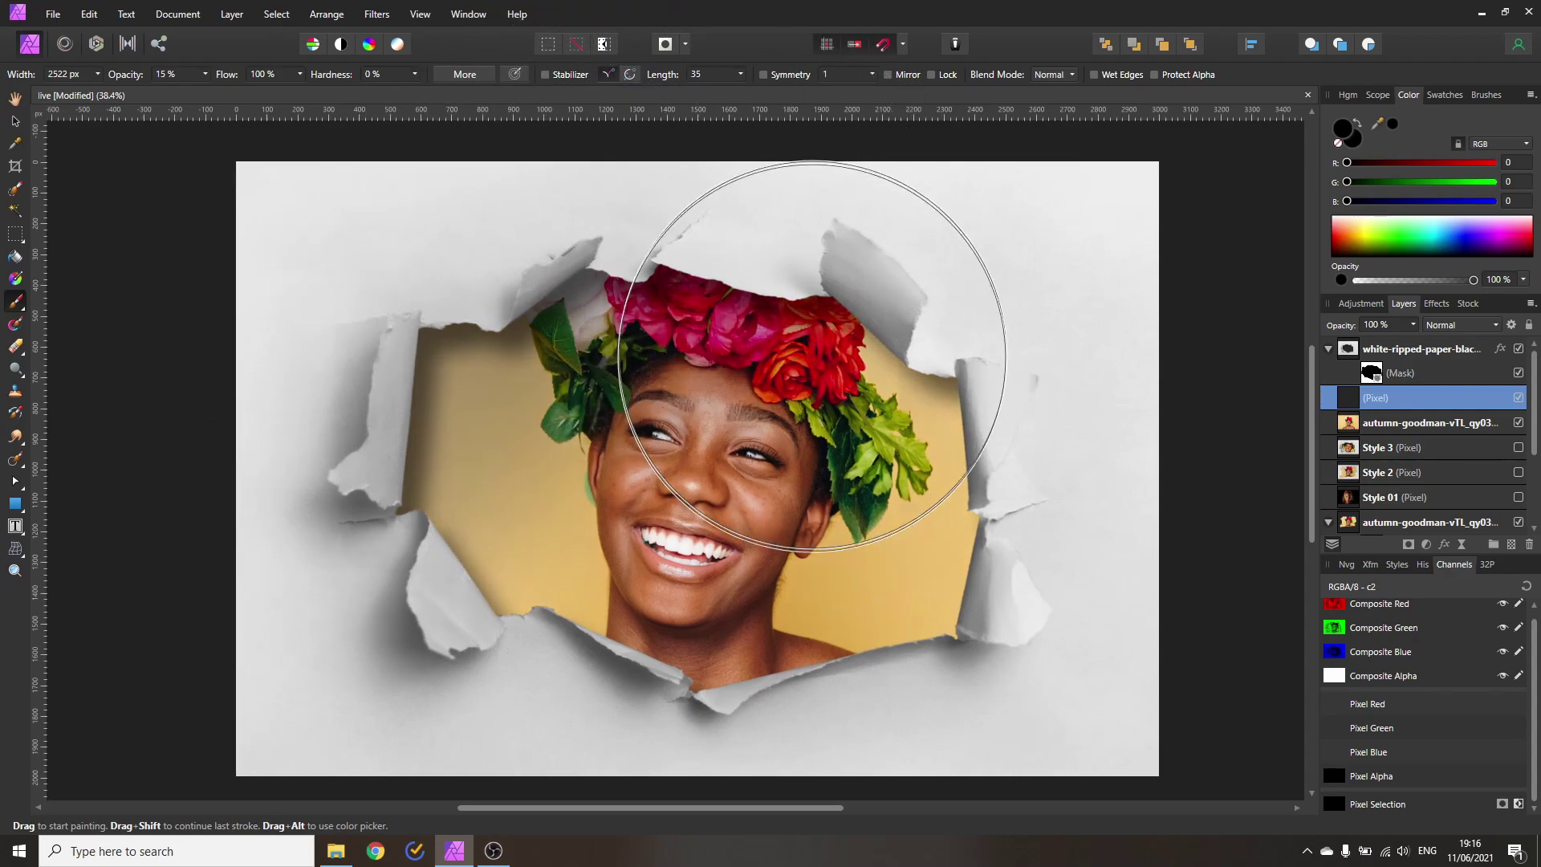
scroll(877, 275, up, 2)
click(97, 74)
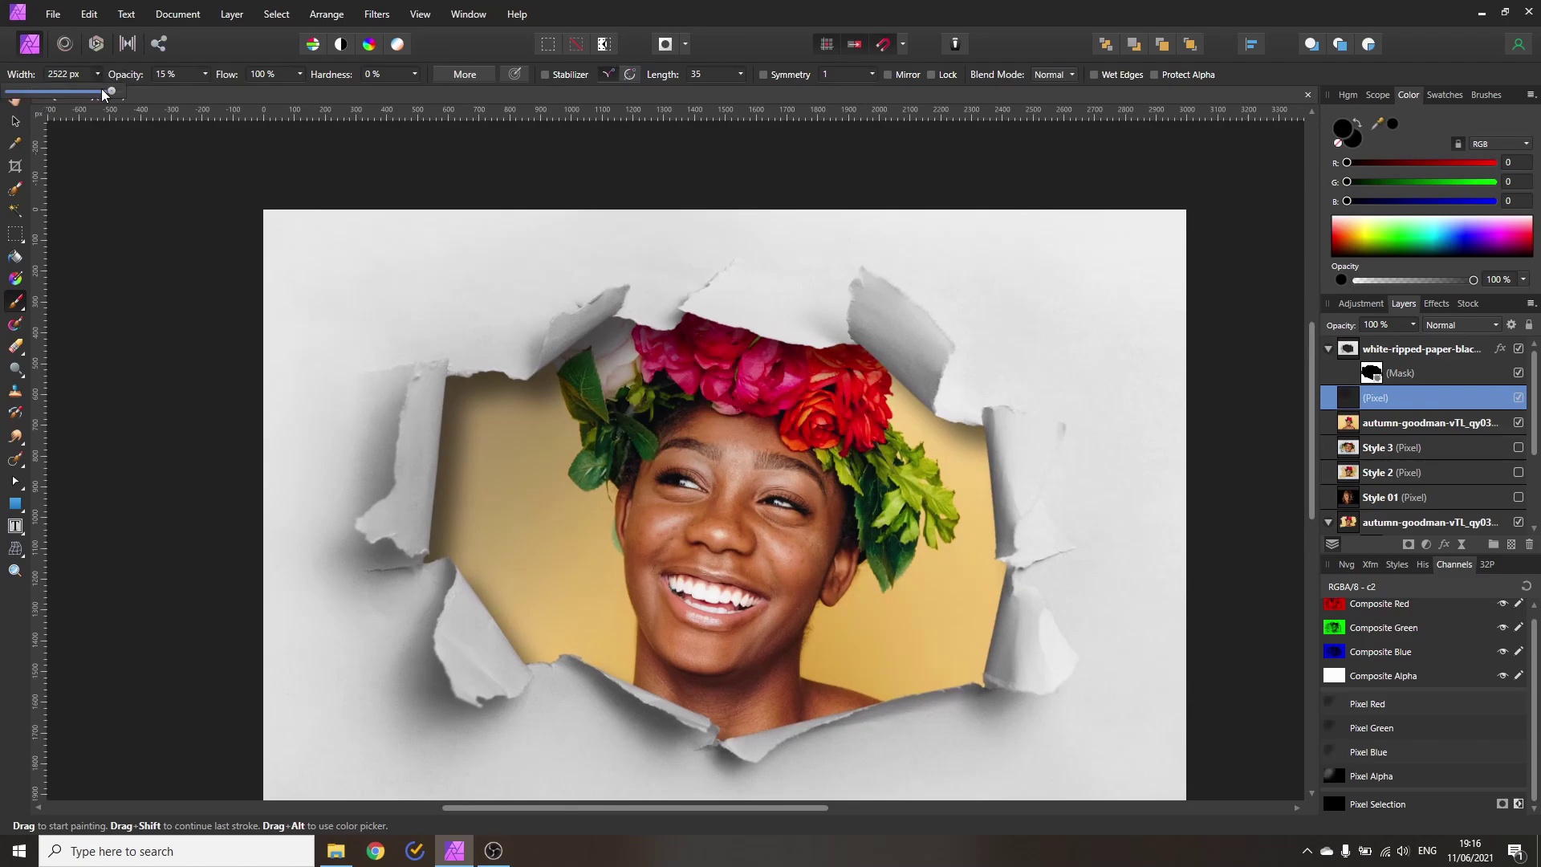
drag(105, 94, 109, 95)
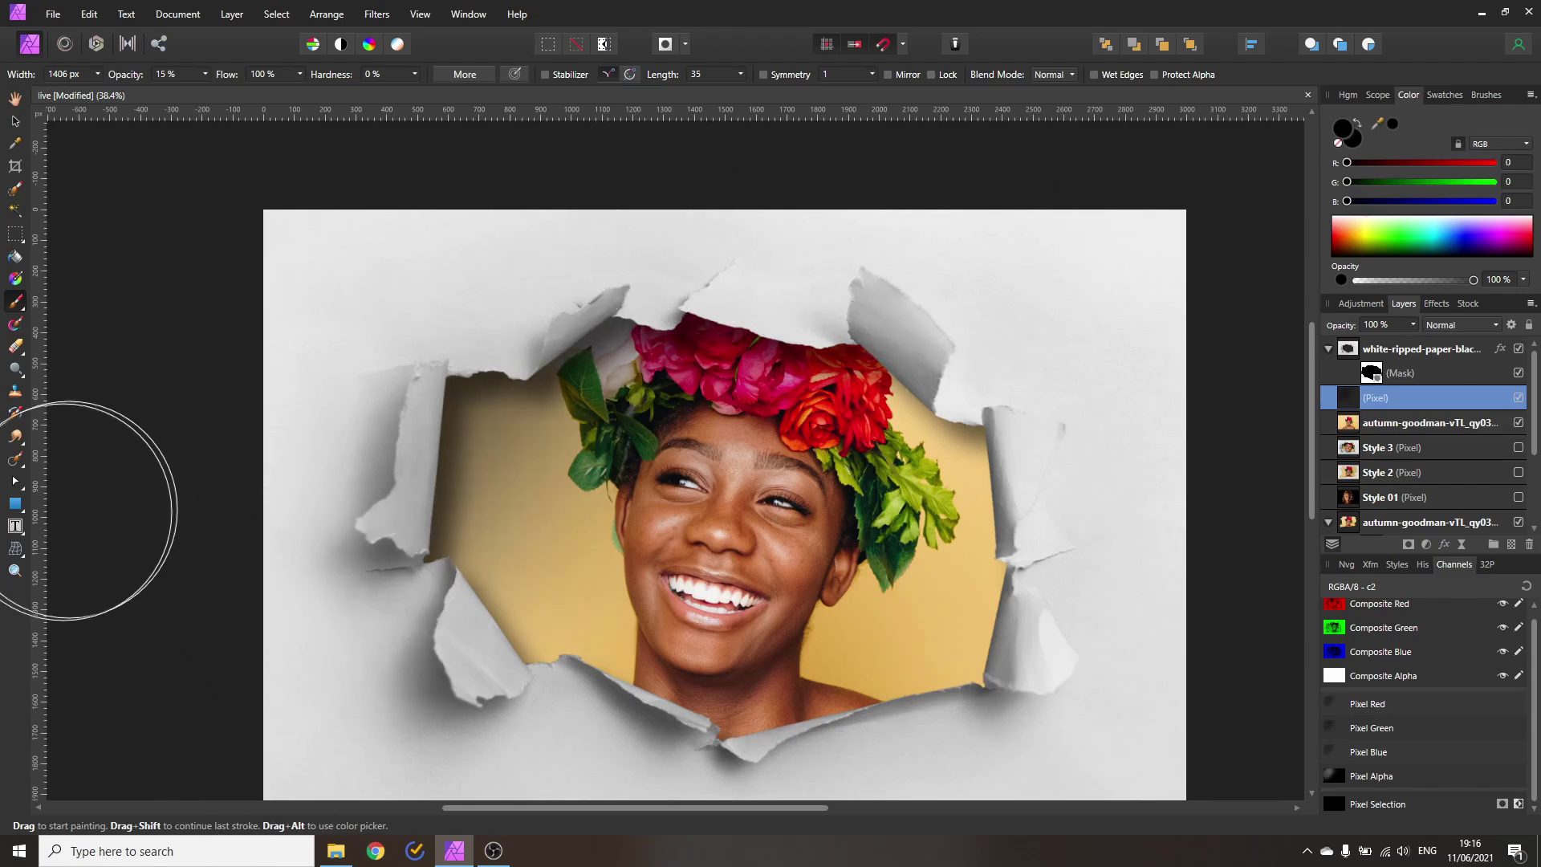
Fade the shading Pixel layer to 72% opacity
click(15, 120)
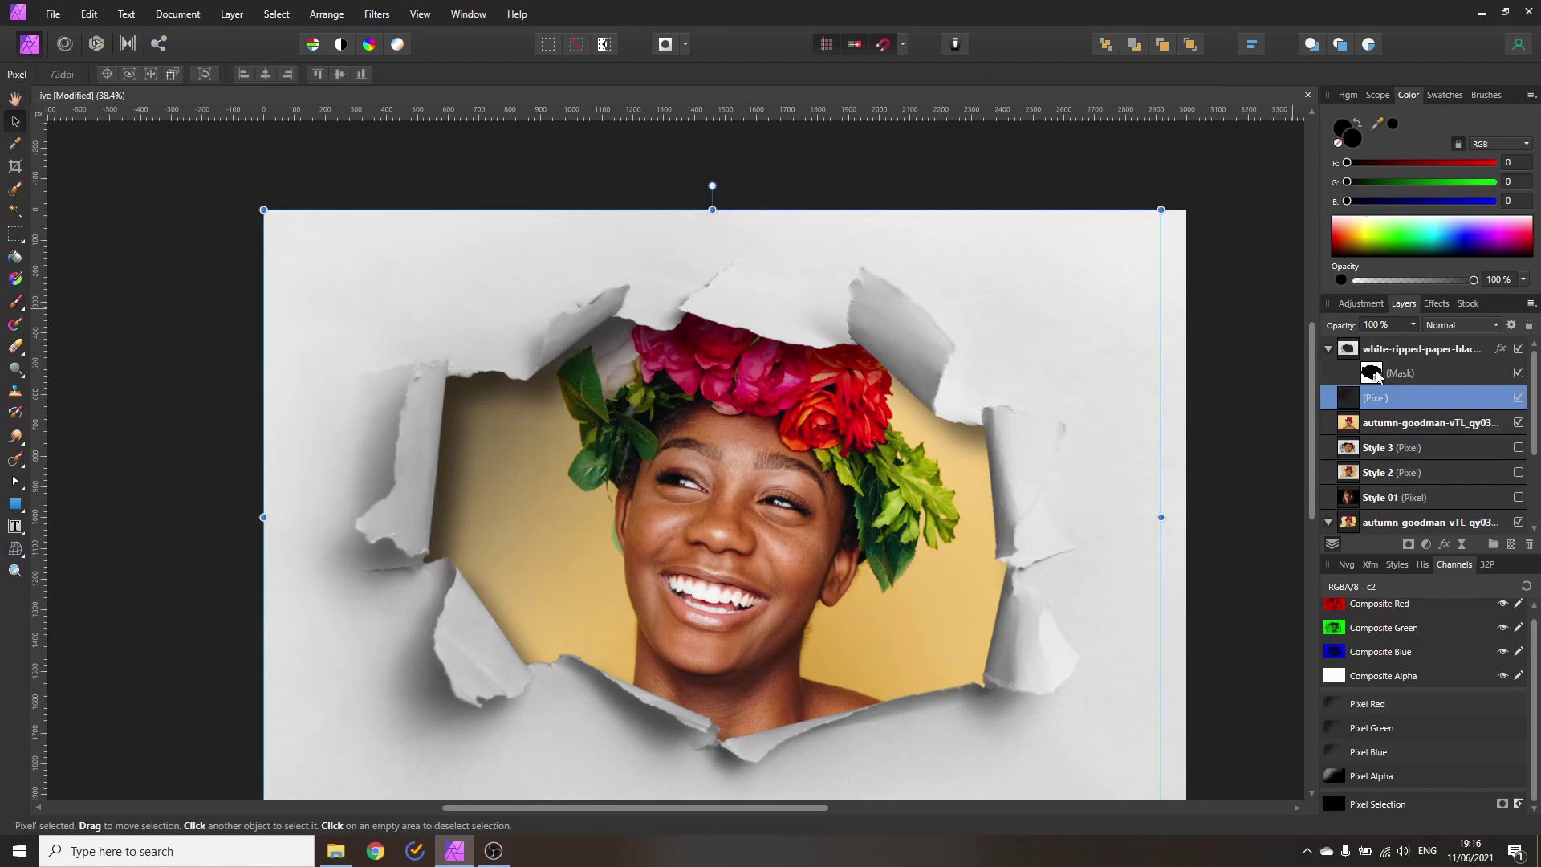
click(1519, 398)
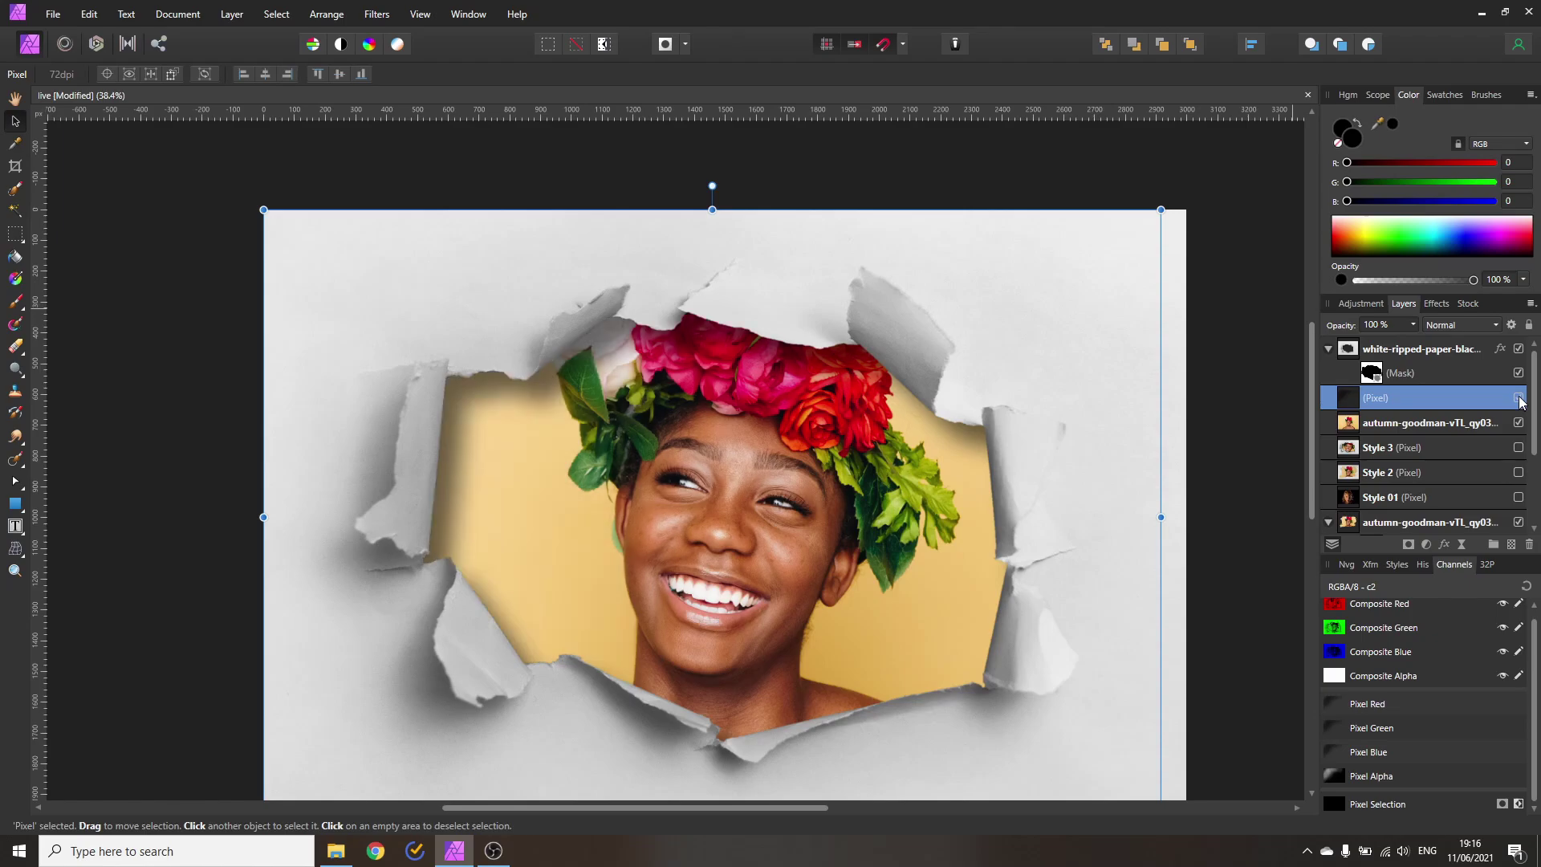
click(1518, 398)
click(1413, 325)
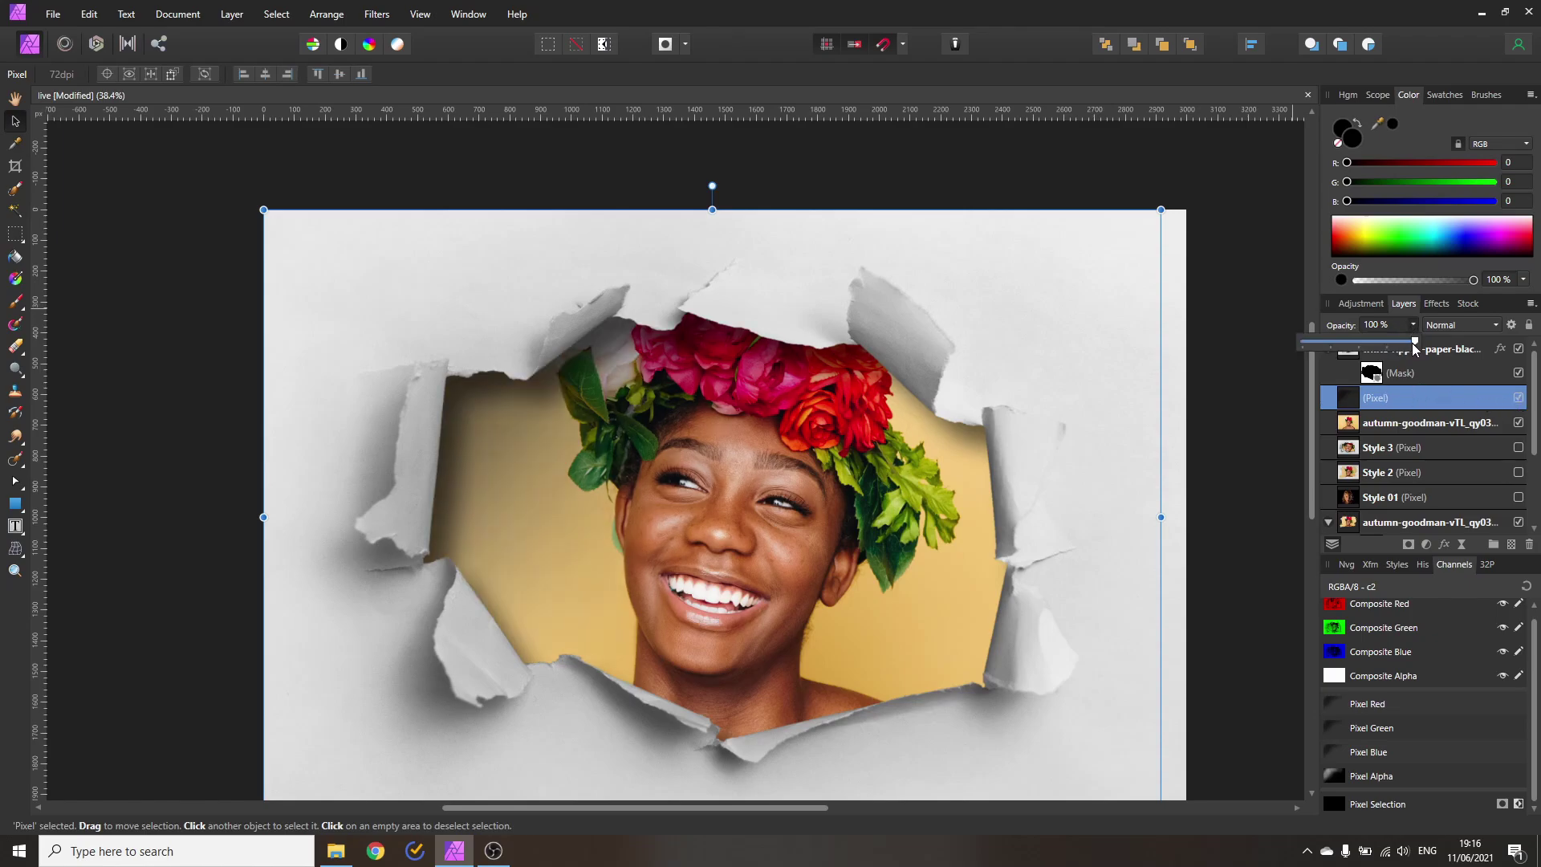
mouse_move(1414, 344)
mouse_down()
mouse_move(1311, 344)
mouse_move(1386, 343)
mouse_up()
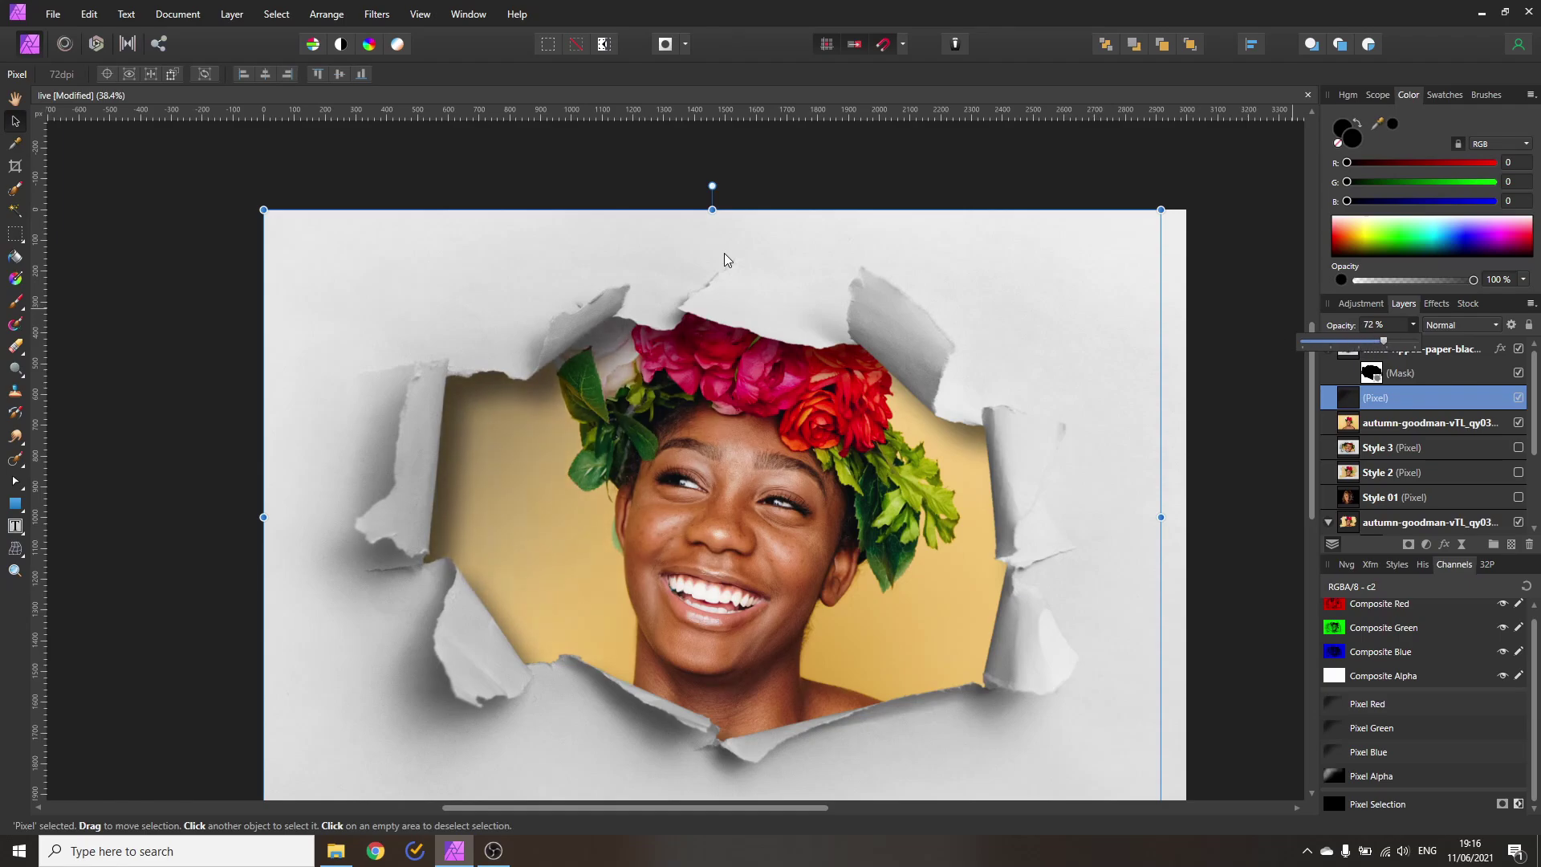
click(84, 196)
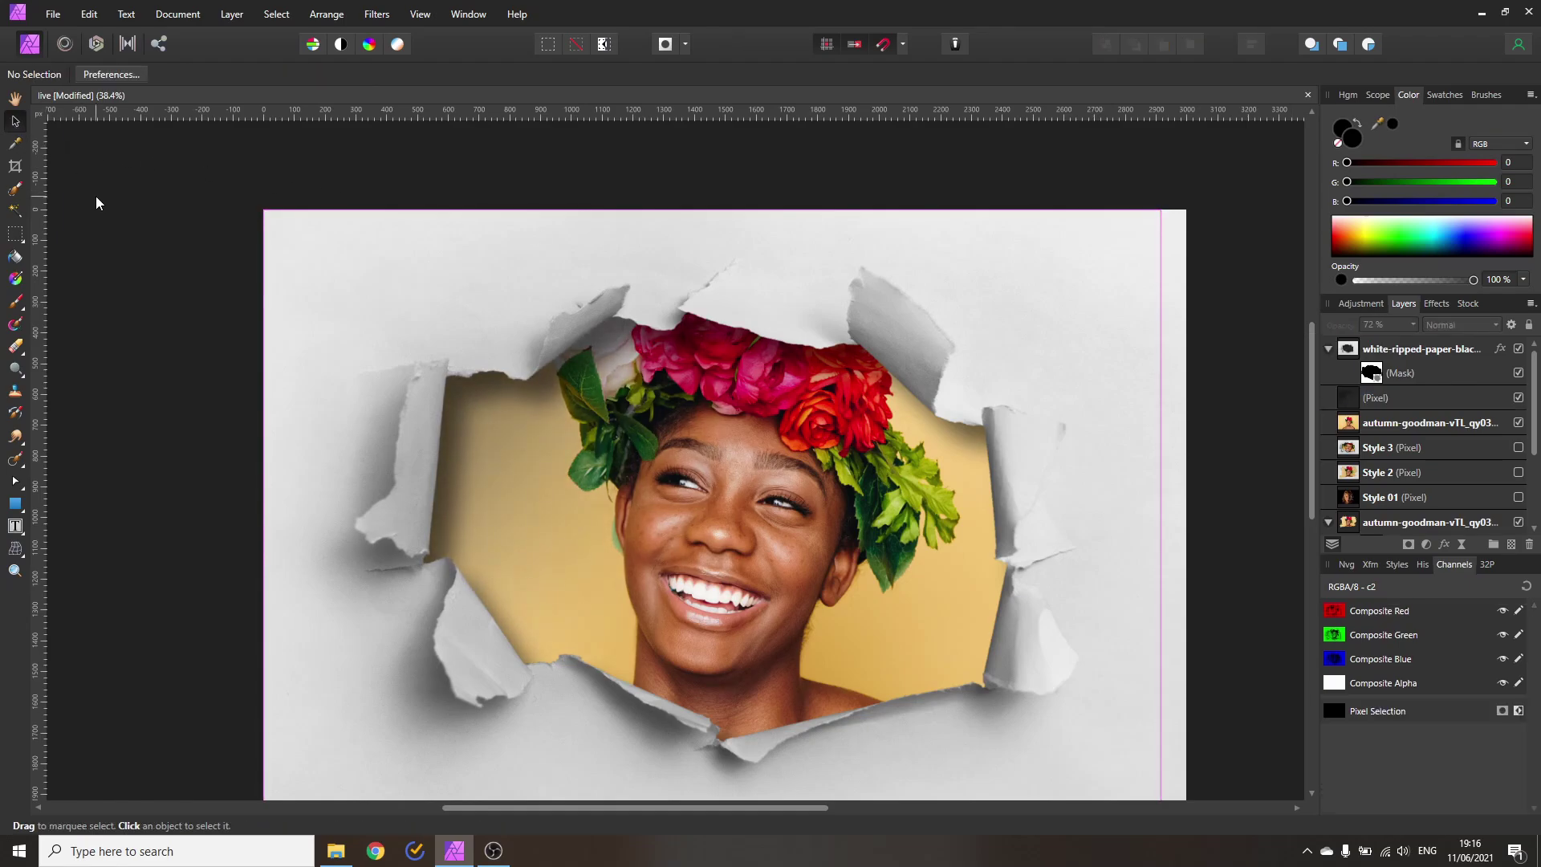
Draw a rectangle covering the whole image above the ripped-paper layer
drag(196, 238, 190, 191)
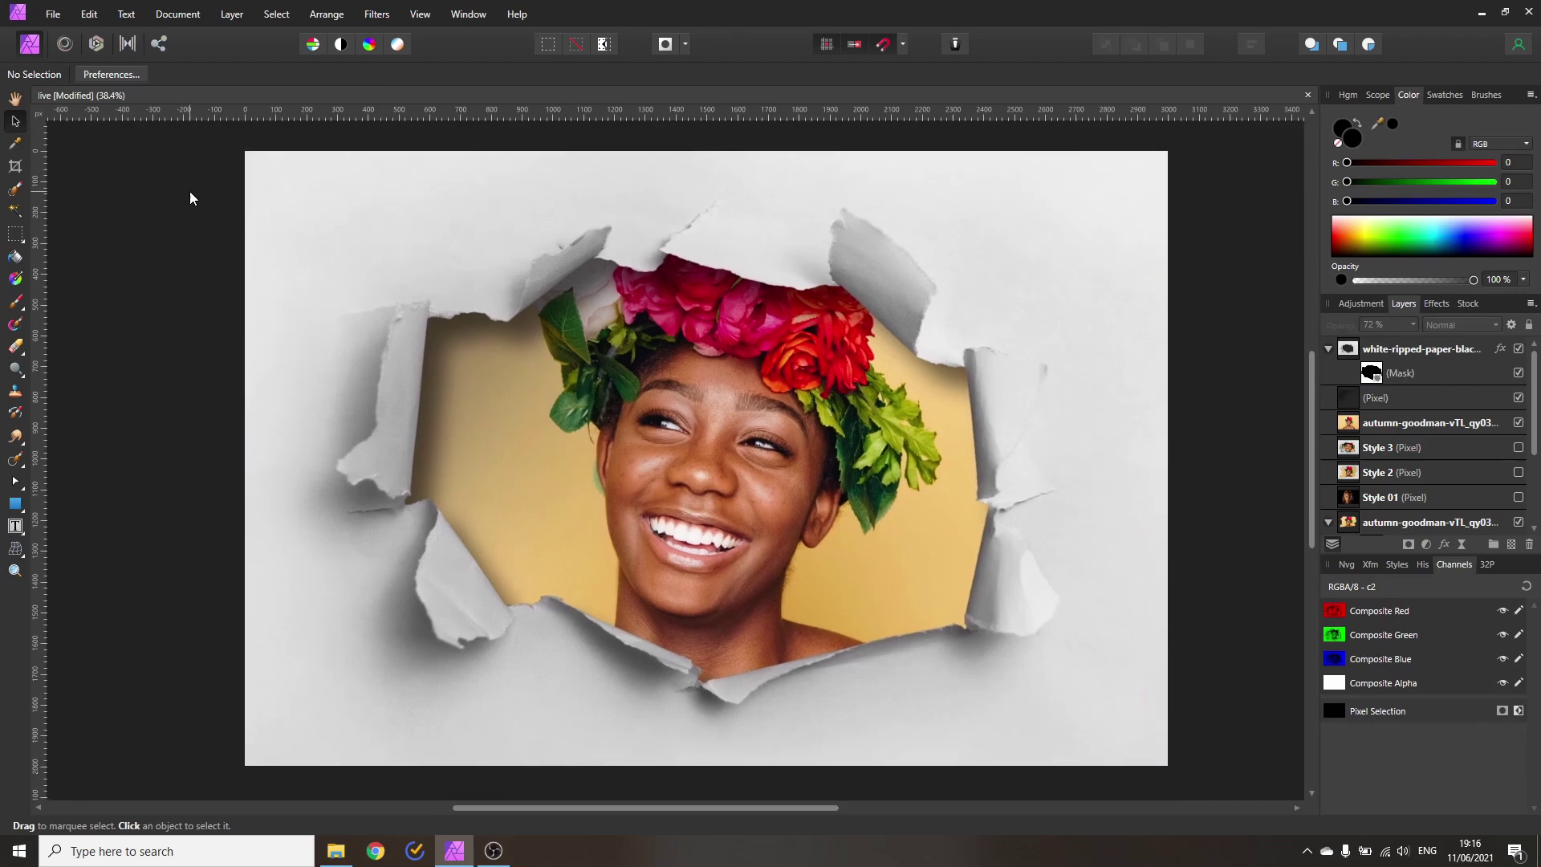
click(1358, 351)
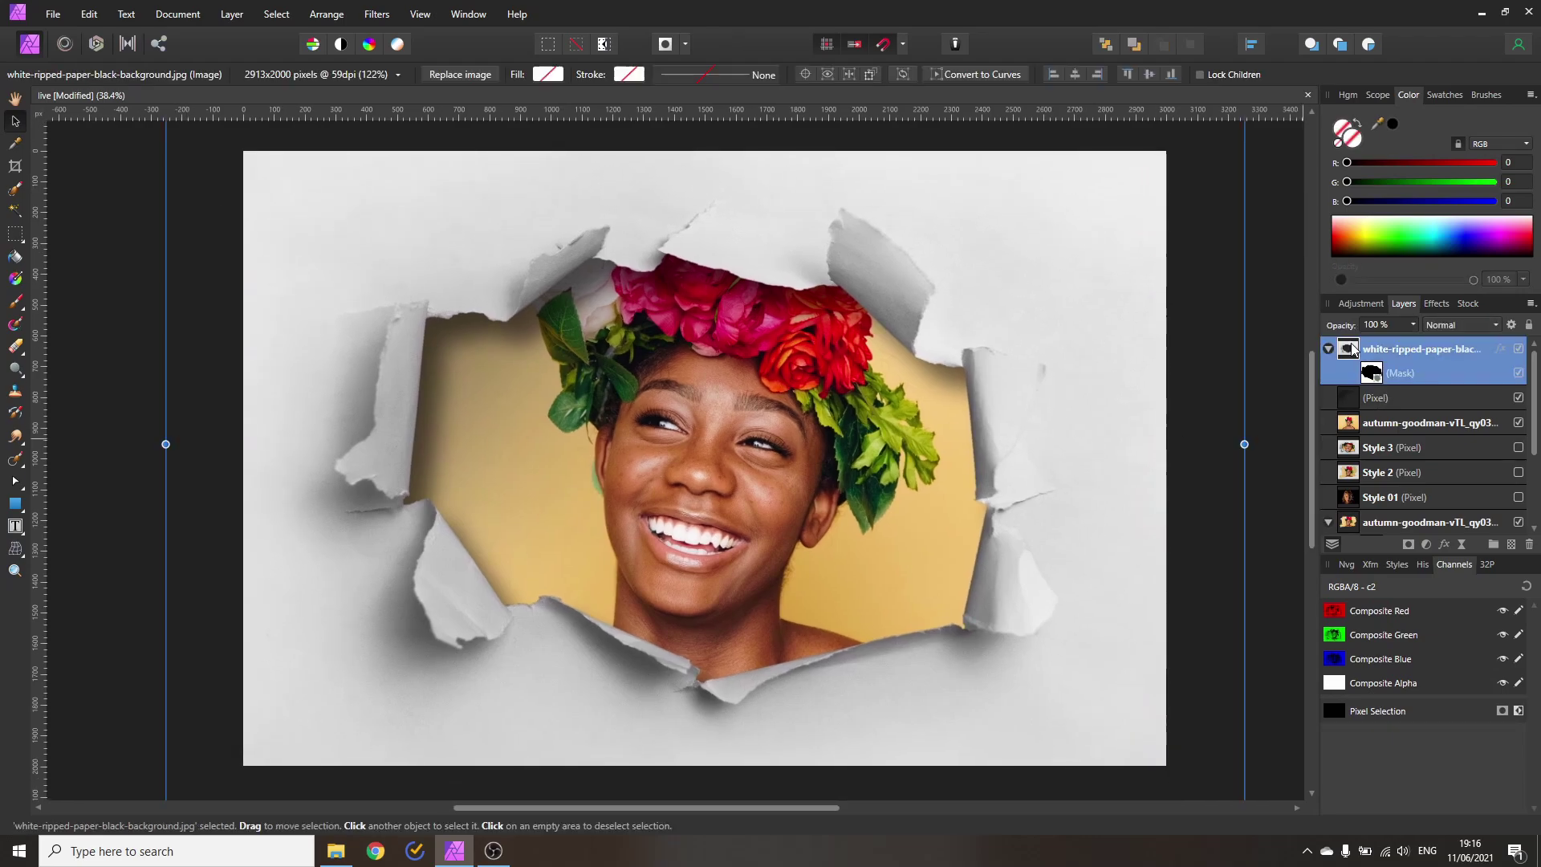
click(15, 503)
drag(220, 135, 1192, 792)
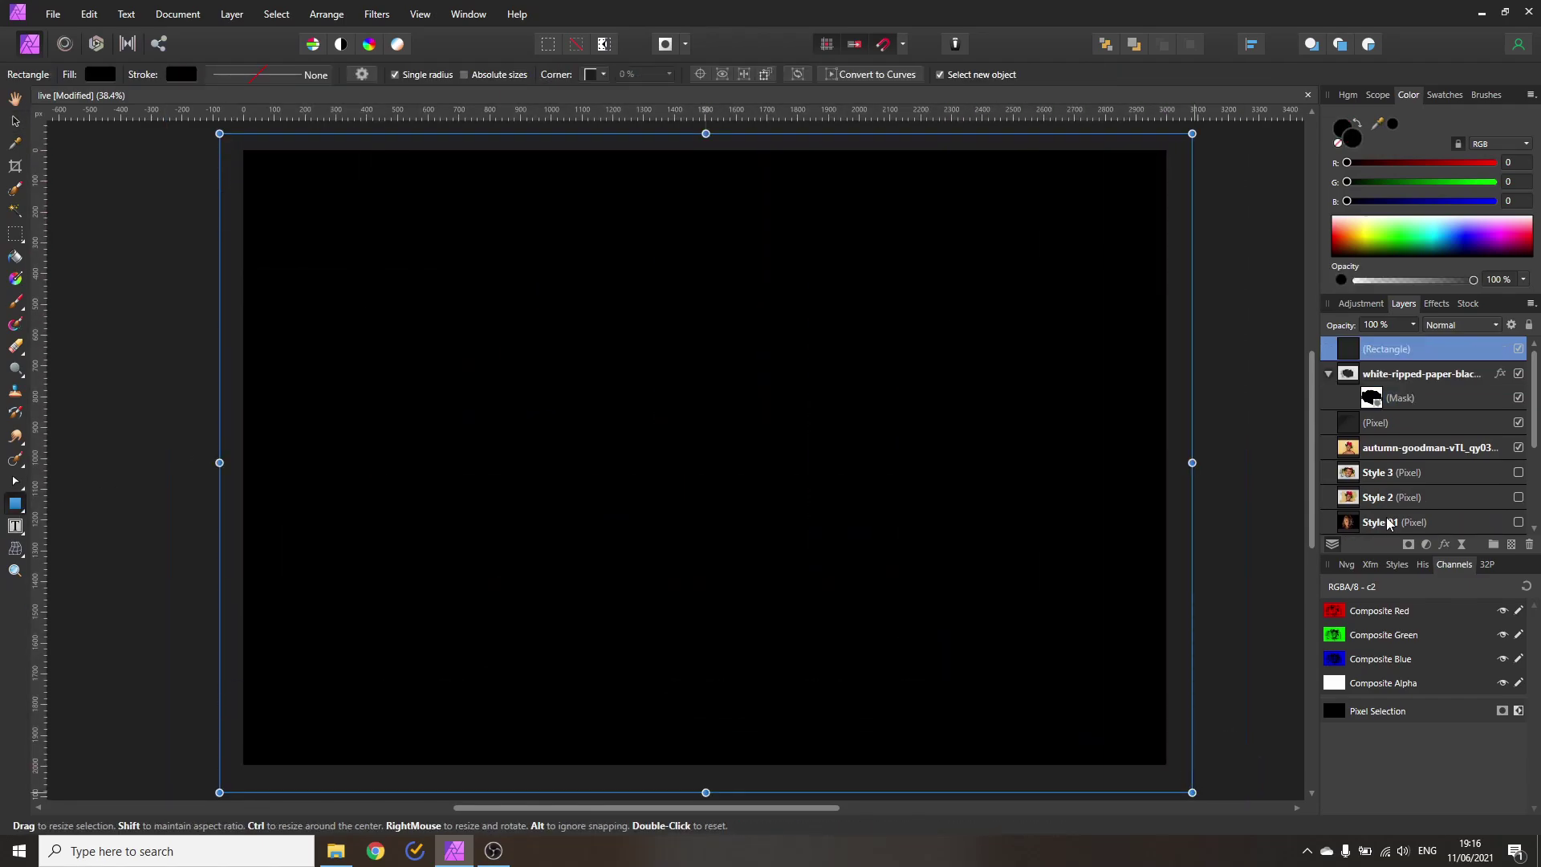
Duplicate the paper layer's mask and move the copy onto the rectangle
click(1371, 398)
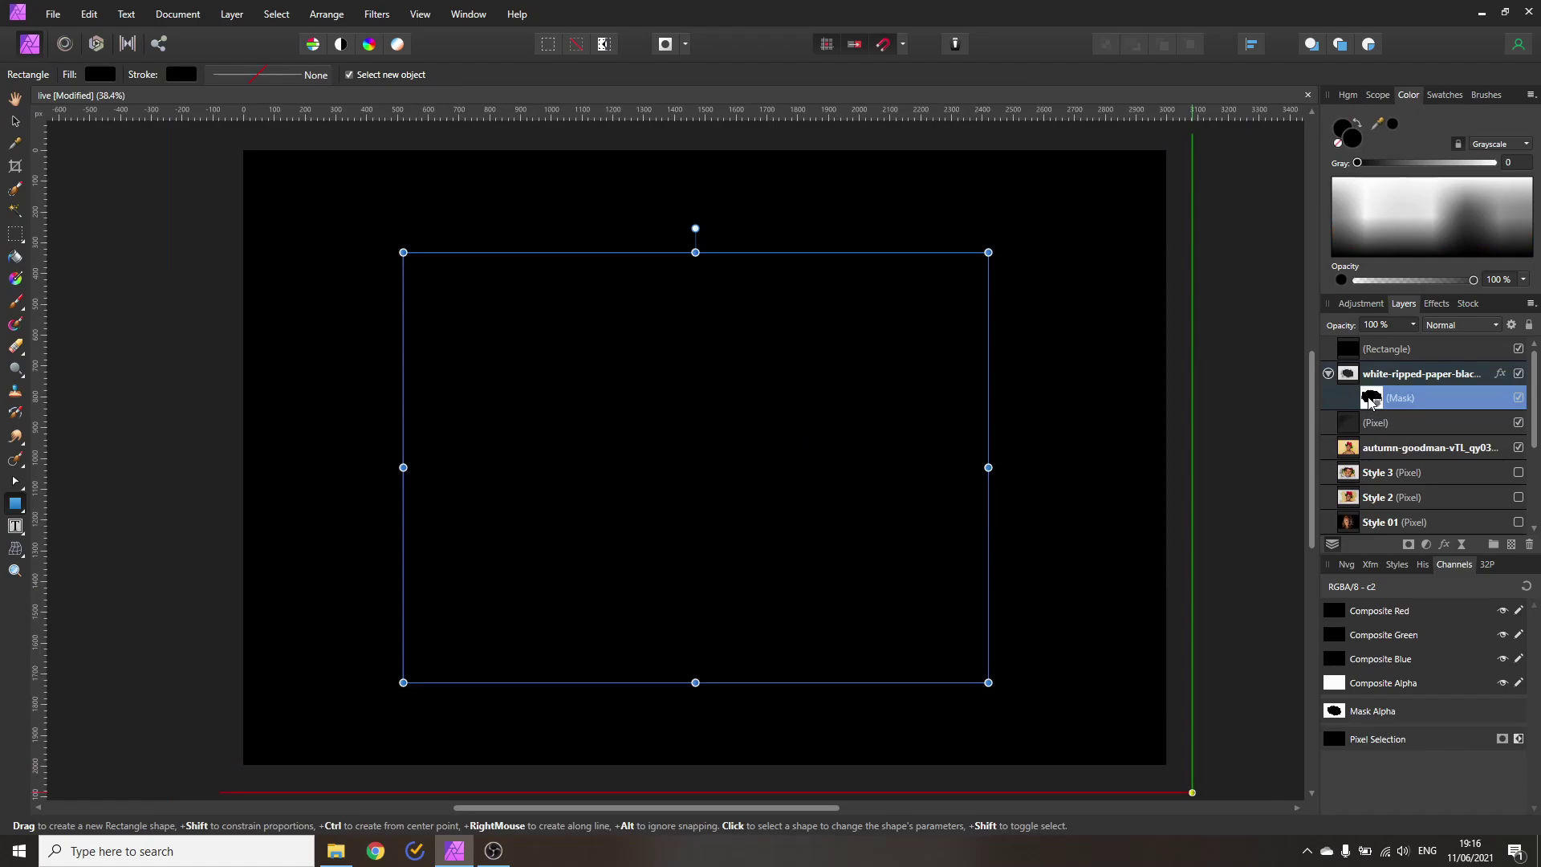
right_click(1371, 402)
click(1361, 504)
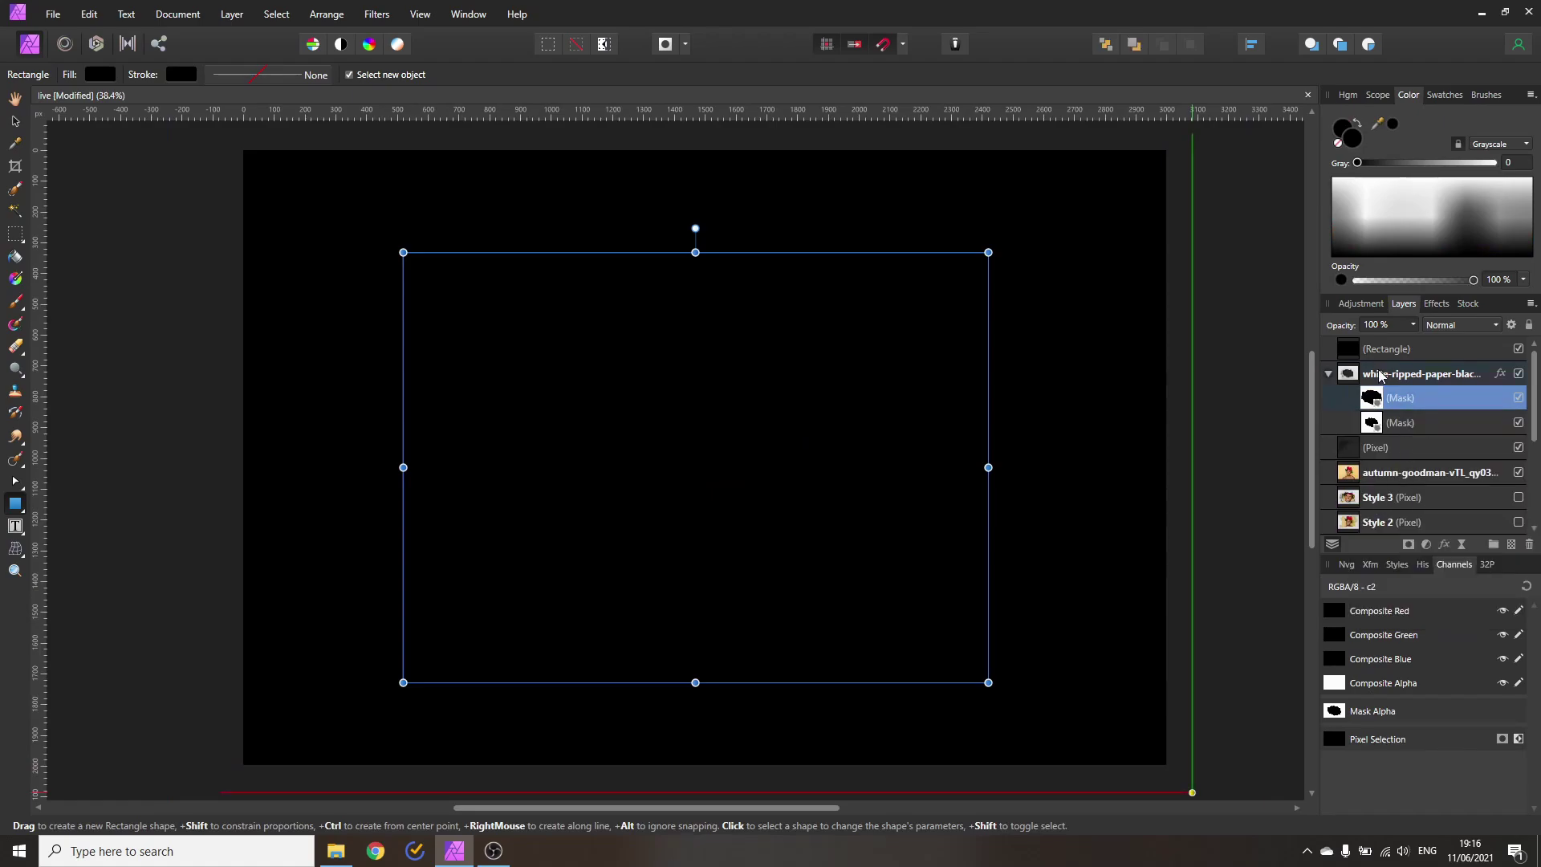
drag(1371, 399, 1330, 353)
Change the rectangle's fill colour to cyan
click(1360, 350)
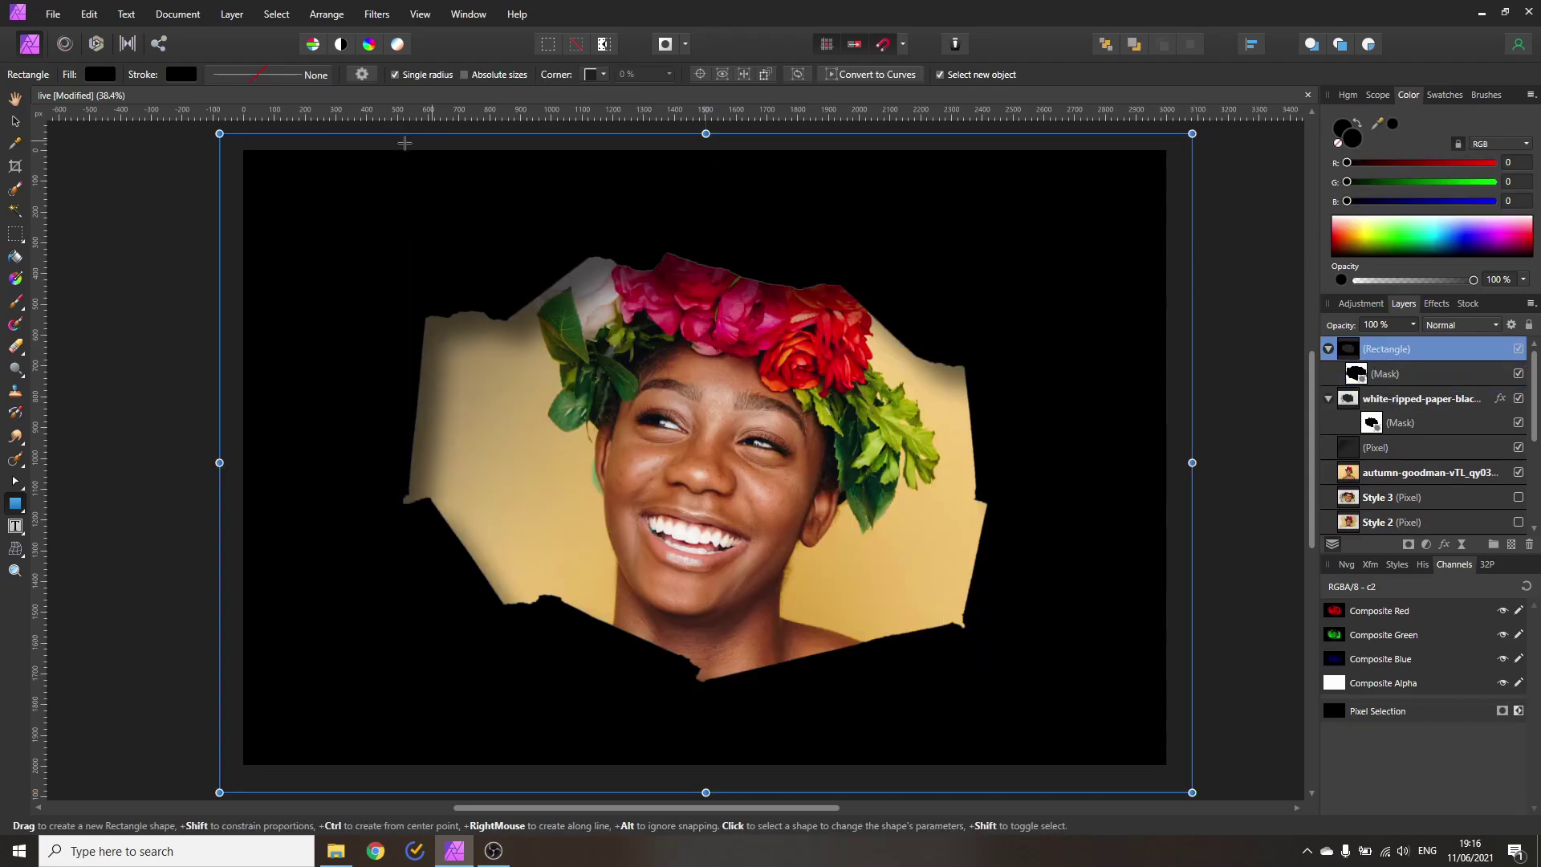
click(101, 74)
drag(98, 175, 101, 176)
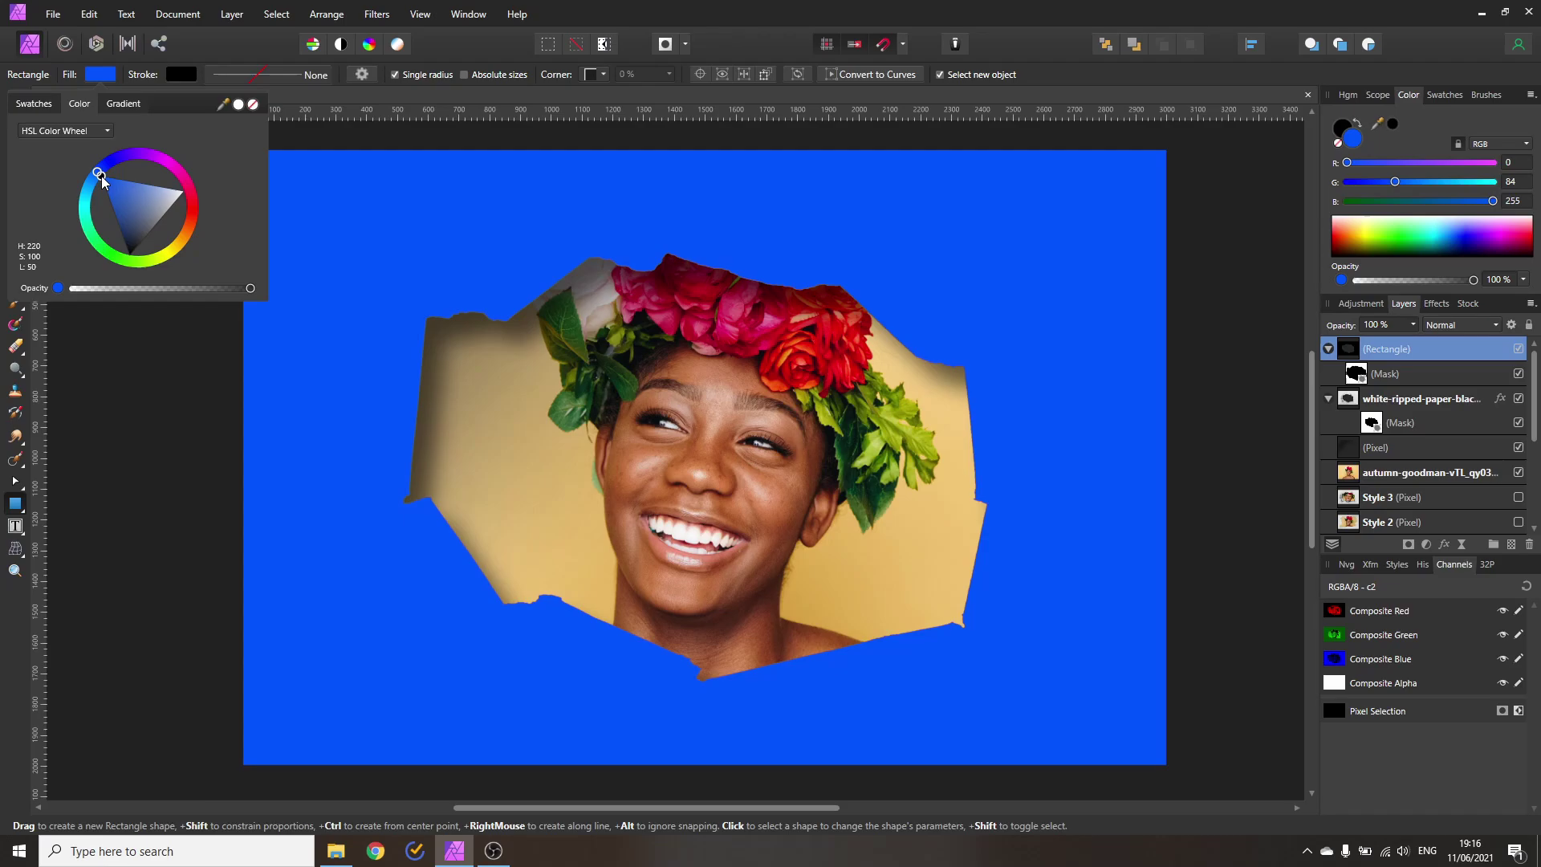
drag(102, 181, 91, 212)
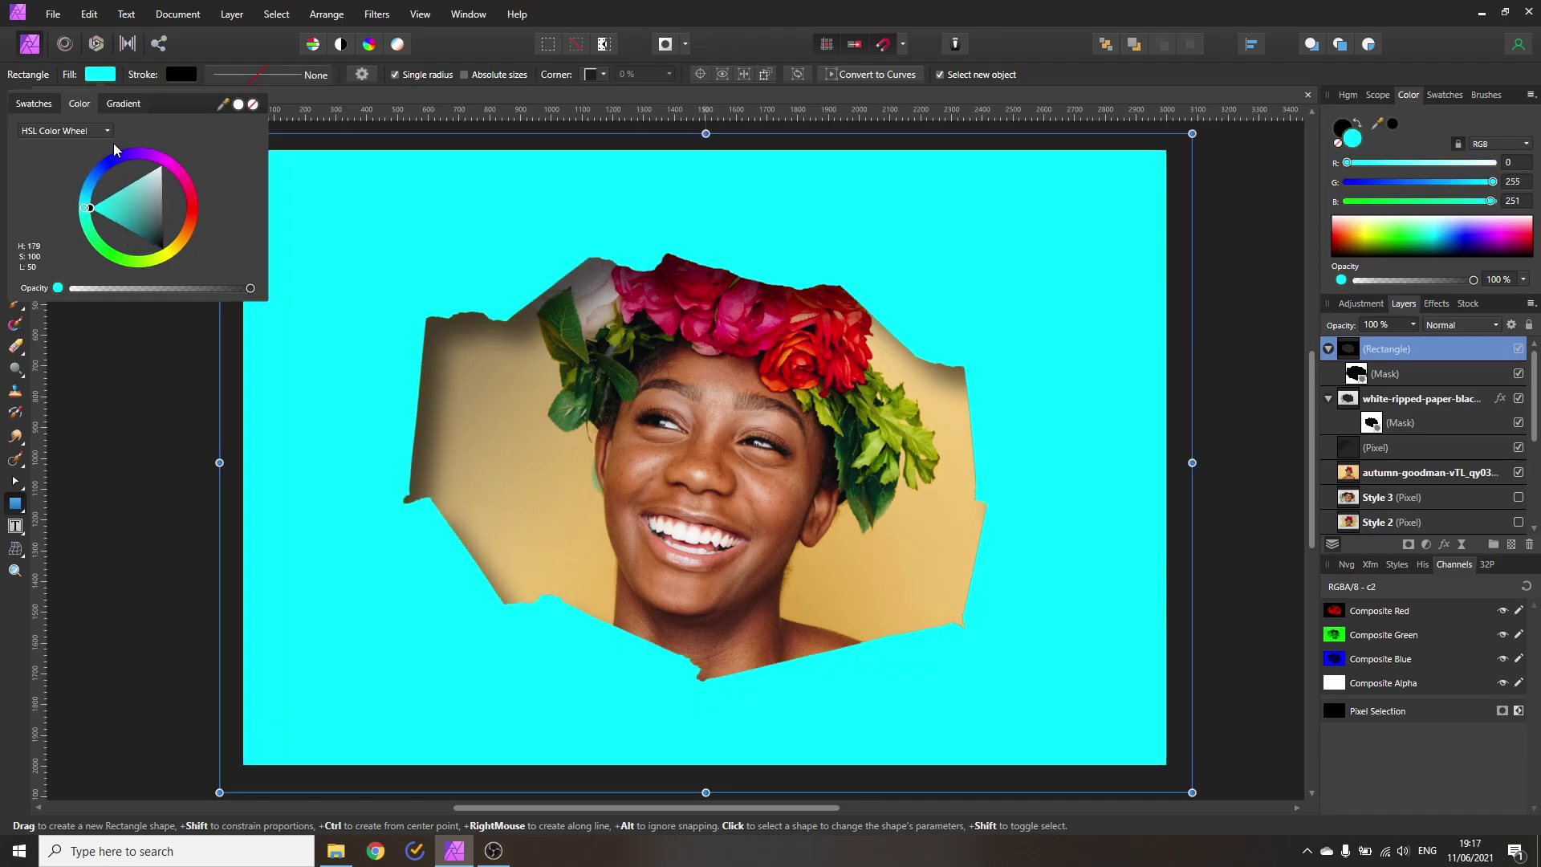
Set the rectangle to Multiply blending and recolour its fill magenta (RGB 255, 0, 171)
click(1447, 328)
click(1447, 386)
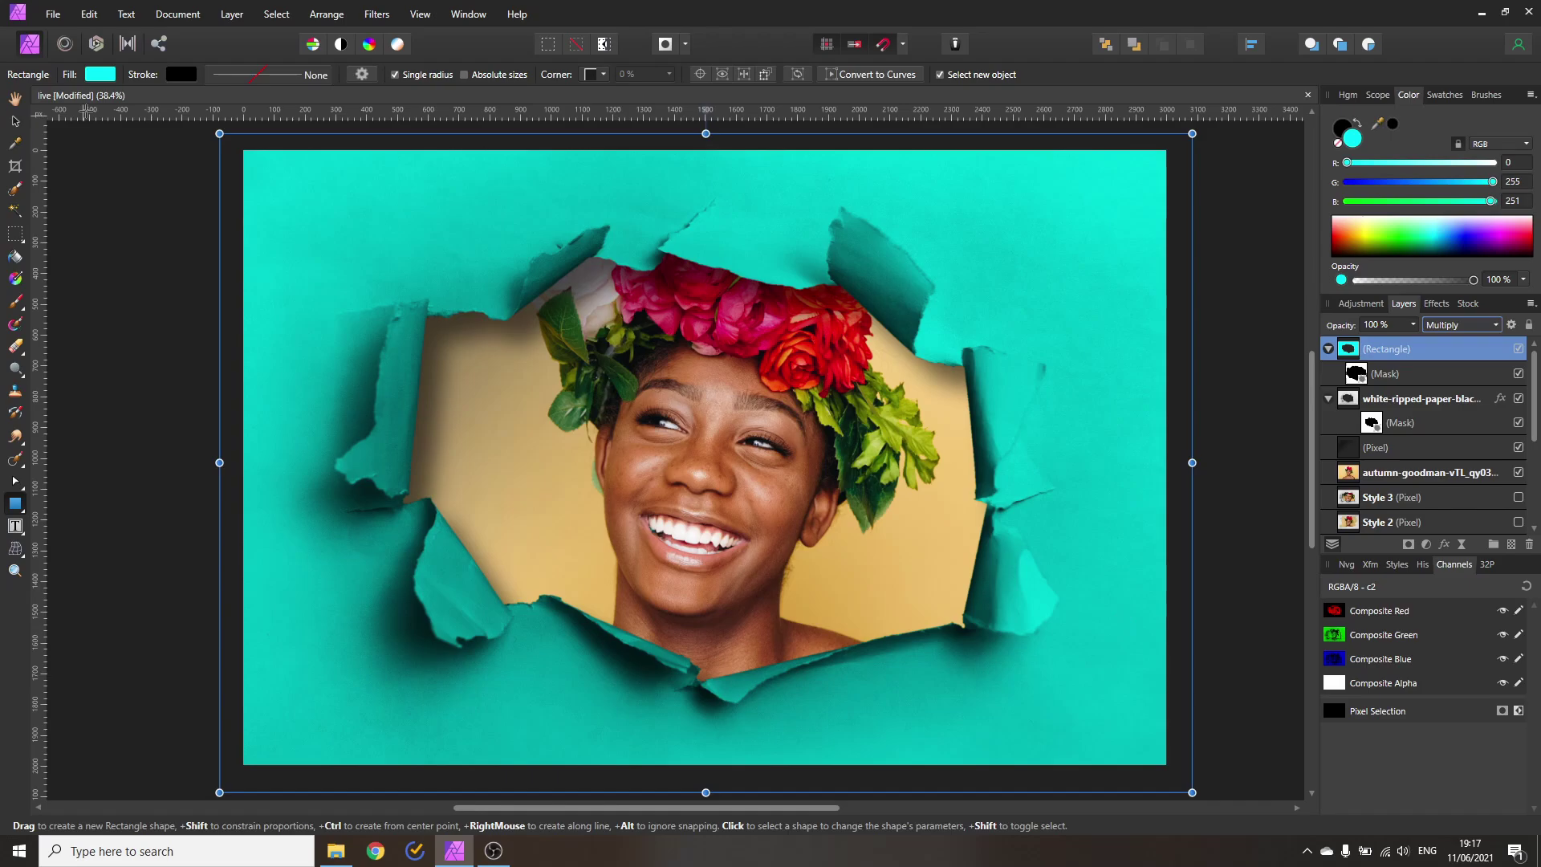
click(100, 74)
drag(86, 210, 195, 162)
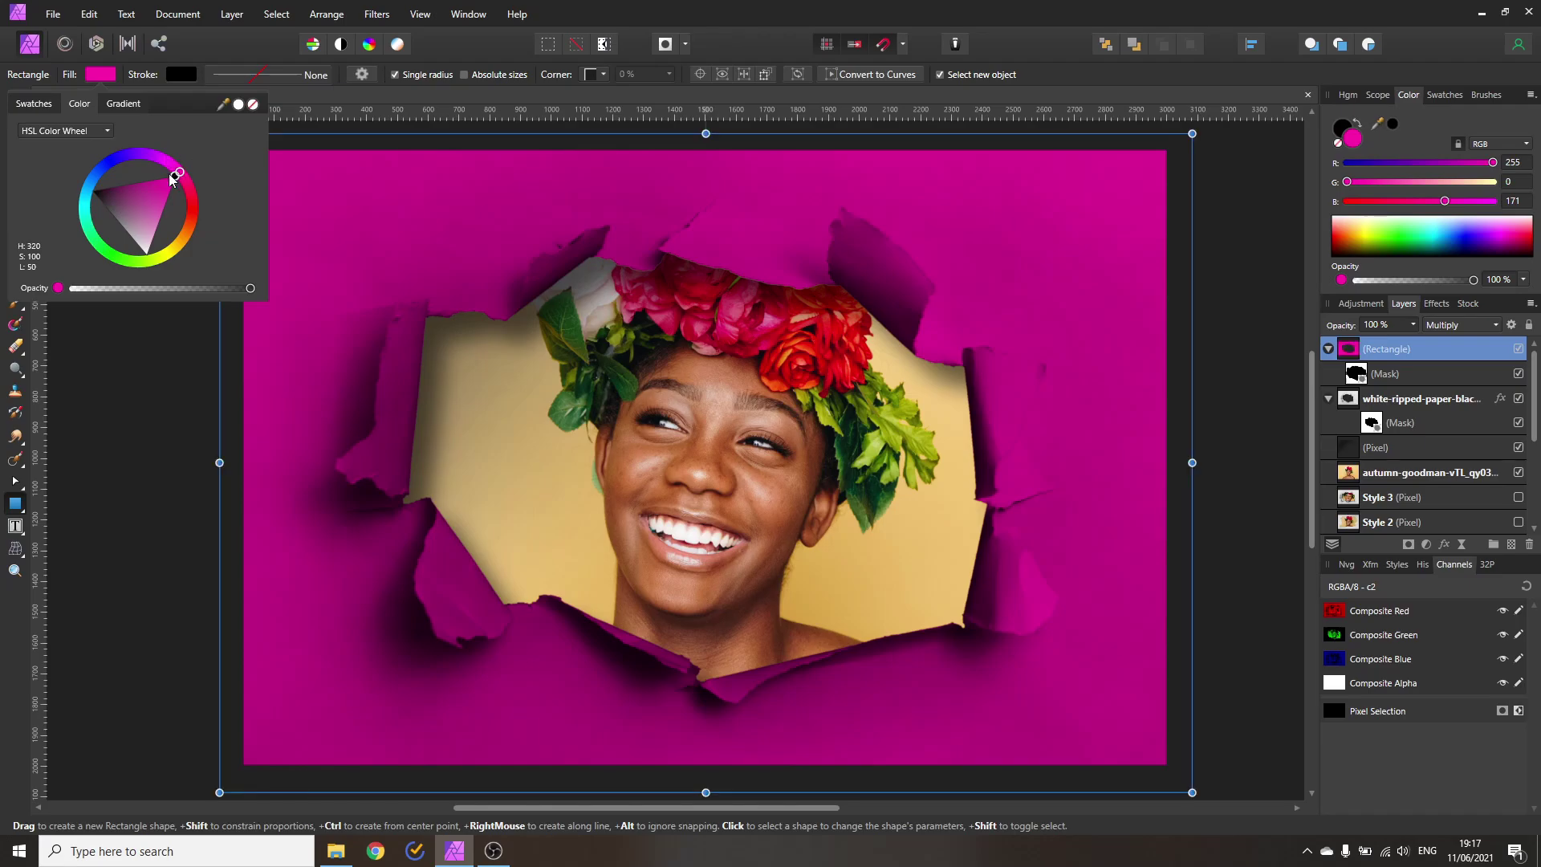
click(114, 80)
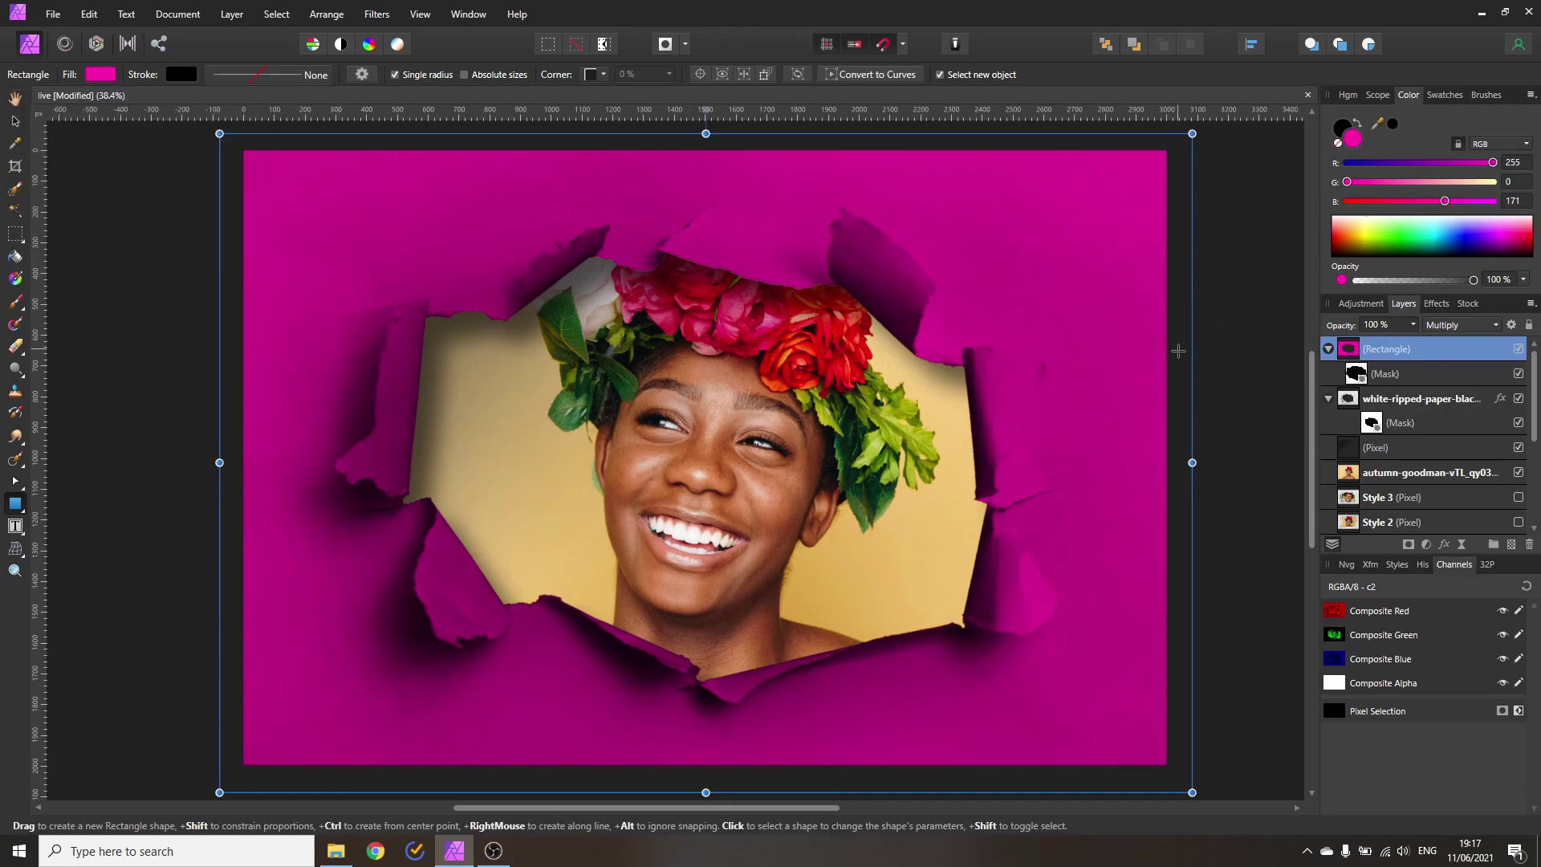